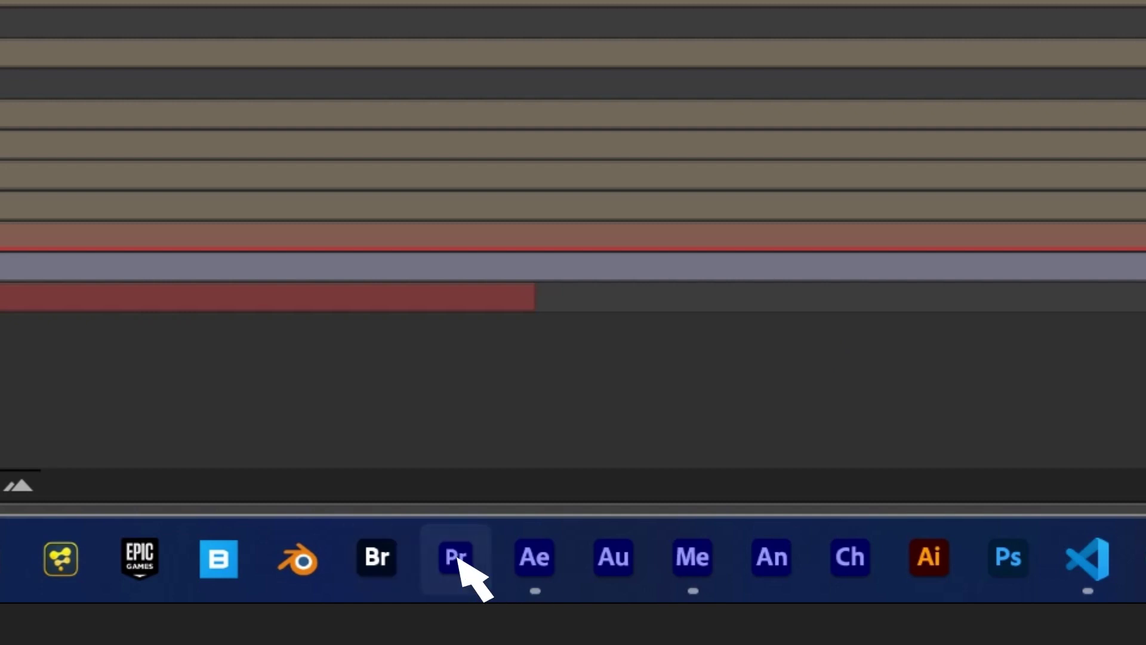
Switch to Premiere Pro and place the Timer_01_minuteCountDown template at the start of the first video track.
{"action": "left_click", "coordinate": [455, 557]}
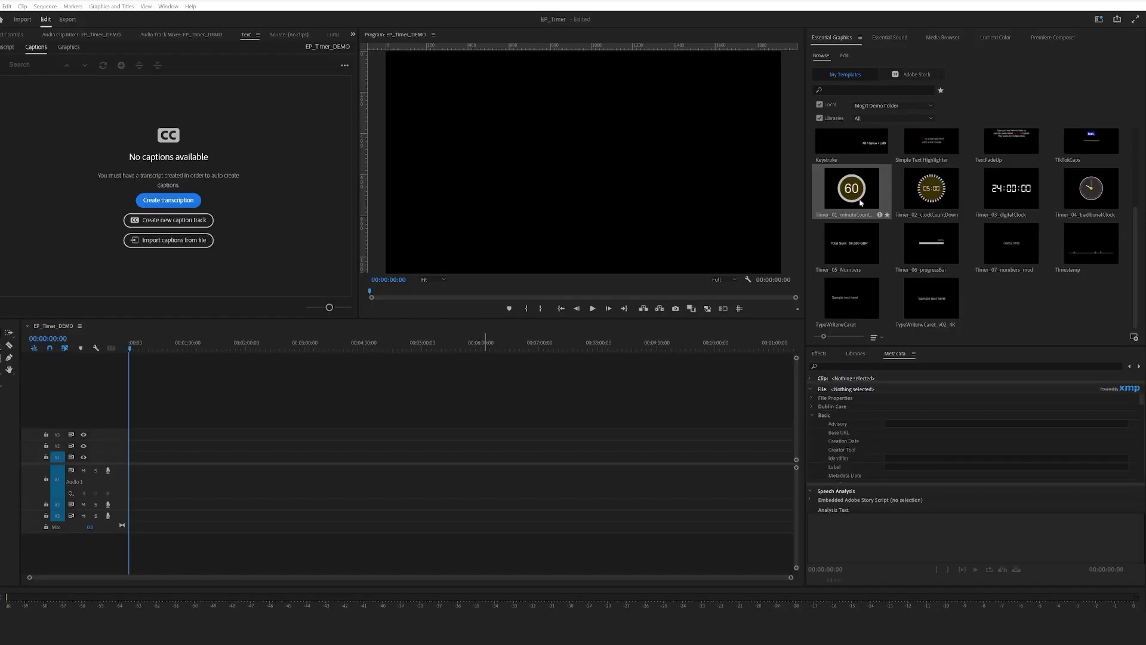
{"action": "left_click_drag", "start_coordinate": [867, 197], "coordinate": [121, 457]}
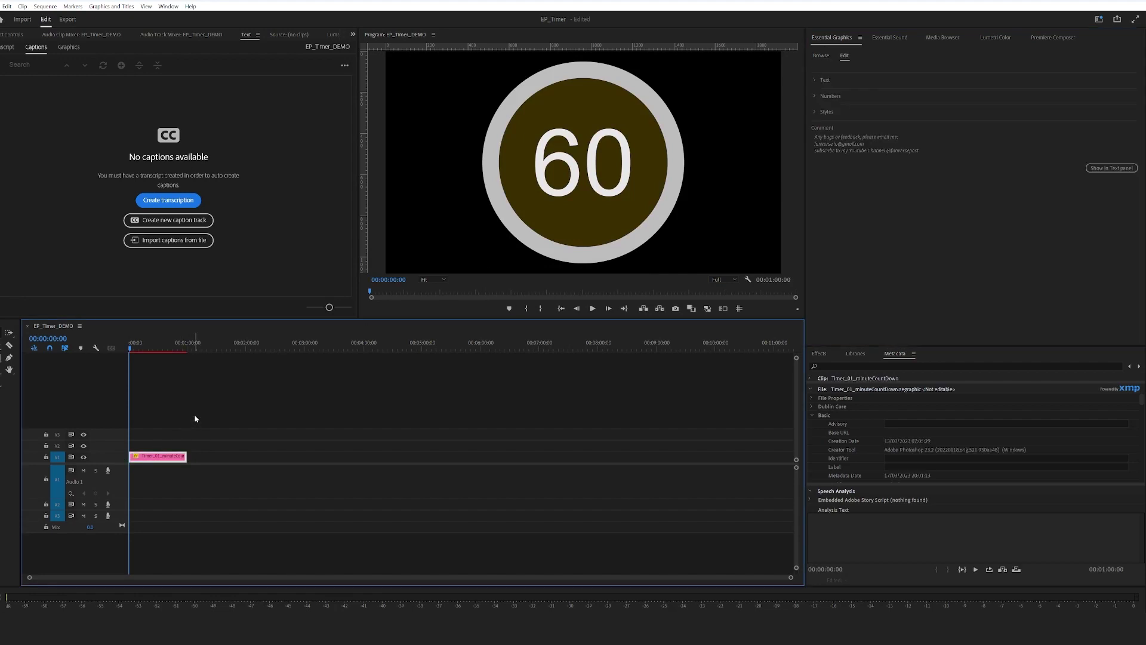
Preview the minute countdown by scrubbing through the clip and playing it from the start of the sequence.
{"action": "left_click_drag", "start_coordinate": [138, 347], "coordinate": [187, 348]}
{"action": "key", "text": "Home"}
{"action": "key", "text": "space"}
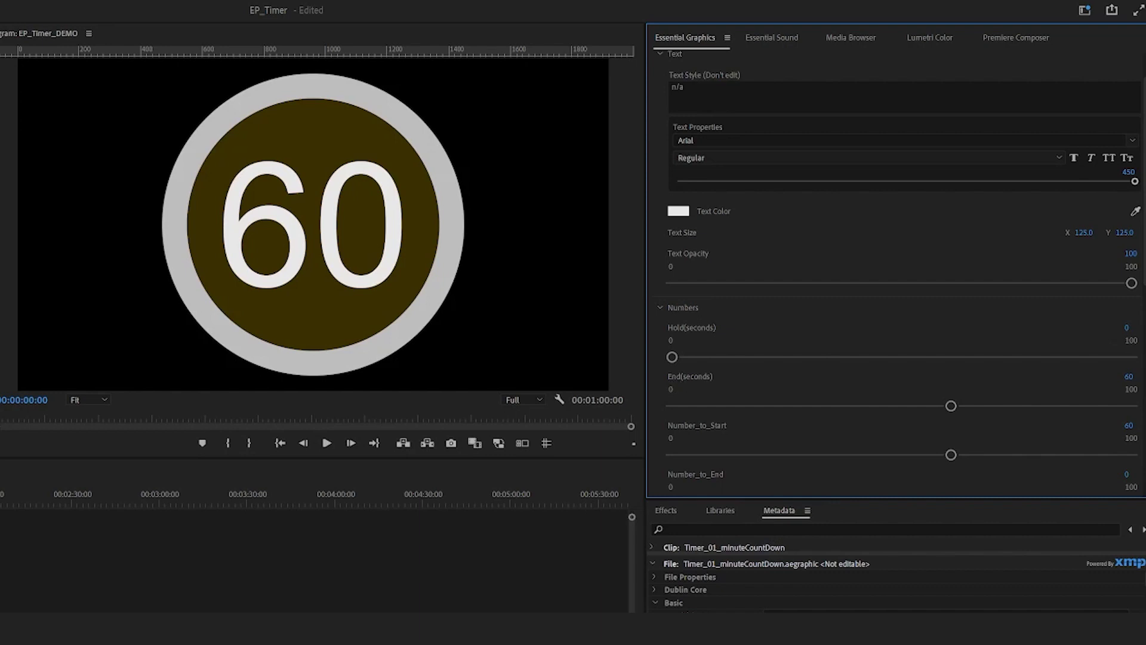
Set the countdown's End (seconds) and Number_to_Start both to 45.
{"action": "left_click", "coordinate": [1128, 377]}
{"action": "type", "text": "45"}
{"action": "key", "text": "Return"}
{"action": "left_click", "coordinate": [1128, 426]}
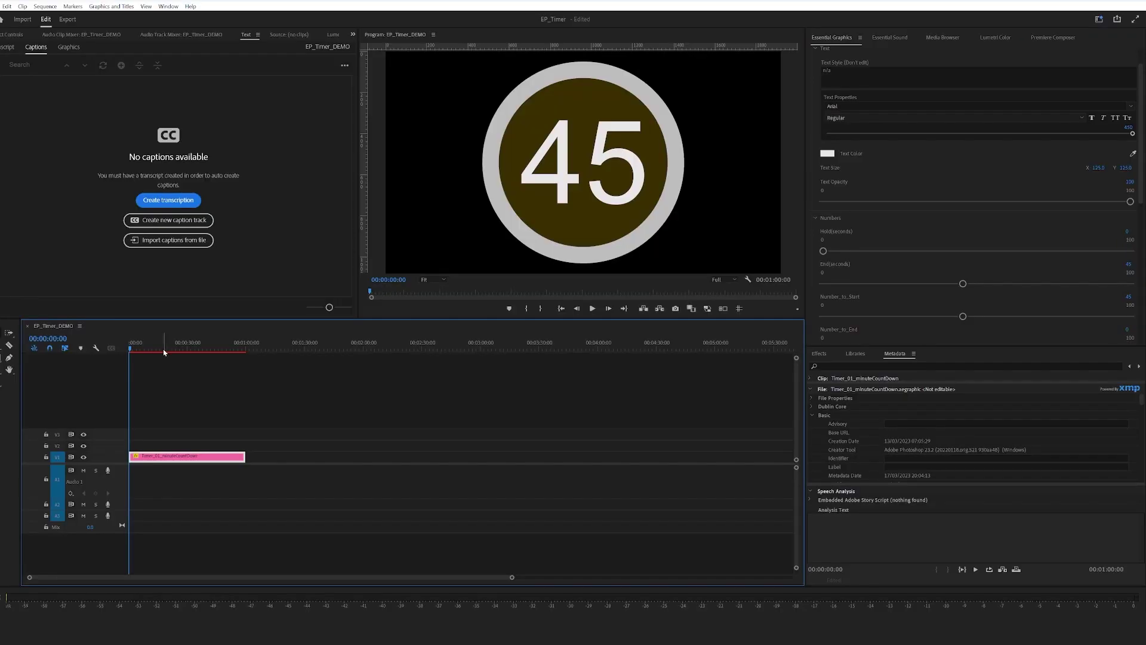
Preview the countdown, trim the clip's end to the 45-second mark and return to the sequence start.
{"action": "key", "text": "space"}
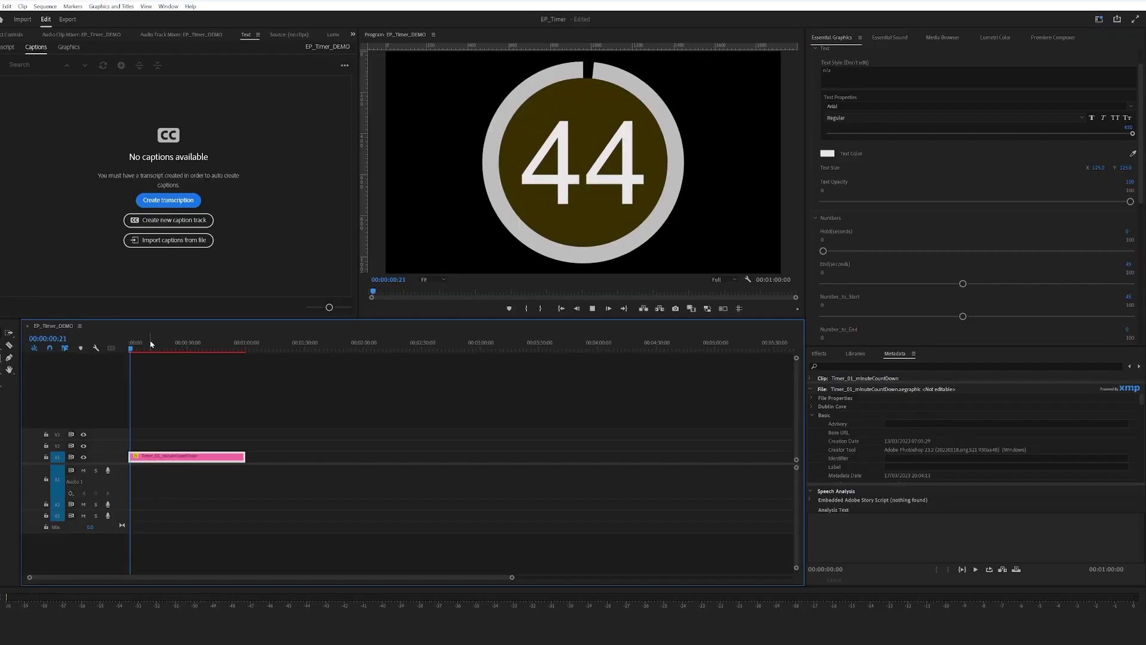
{"action": "left_click_drag", "start_coordinate": [157, 343], "coordinate": [206, 344]}
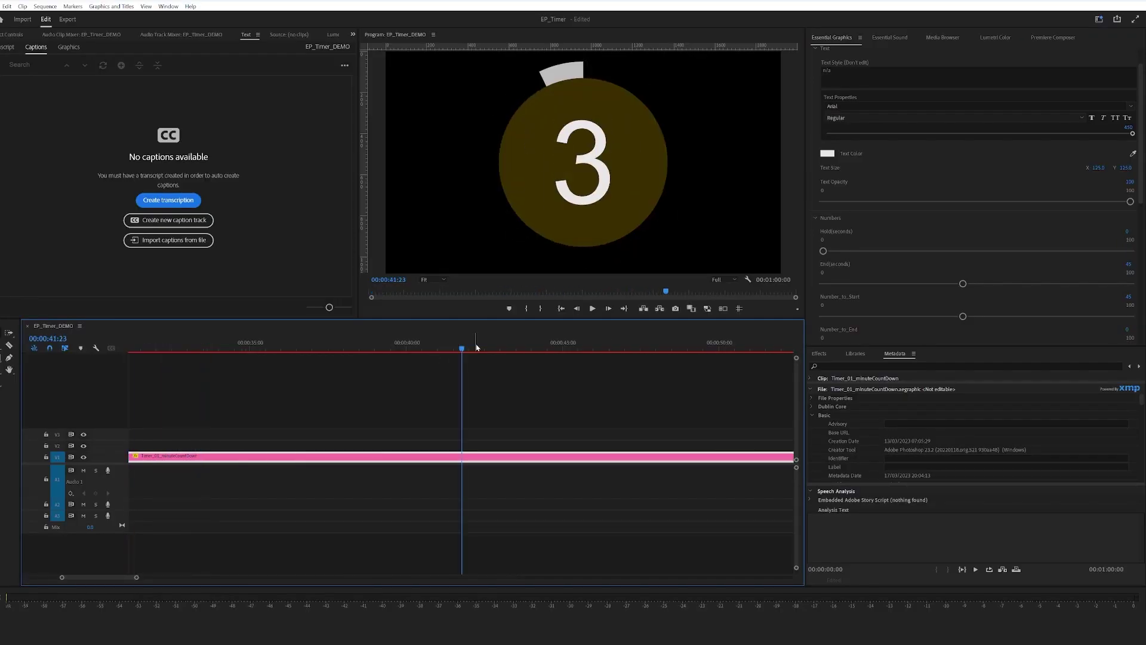
{"action": "left_click_drag", "start_coordinate": [476, 347], "coordinate": [562, 348]}
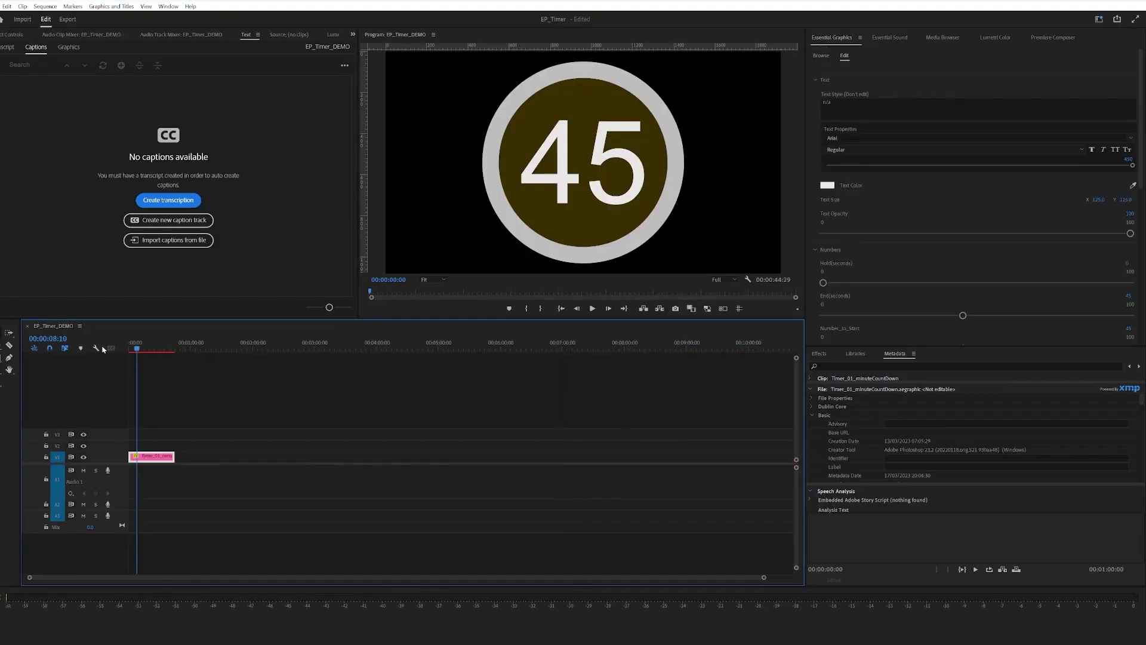
{"action": "key", "text": "Home"}
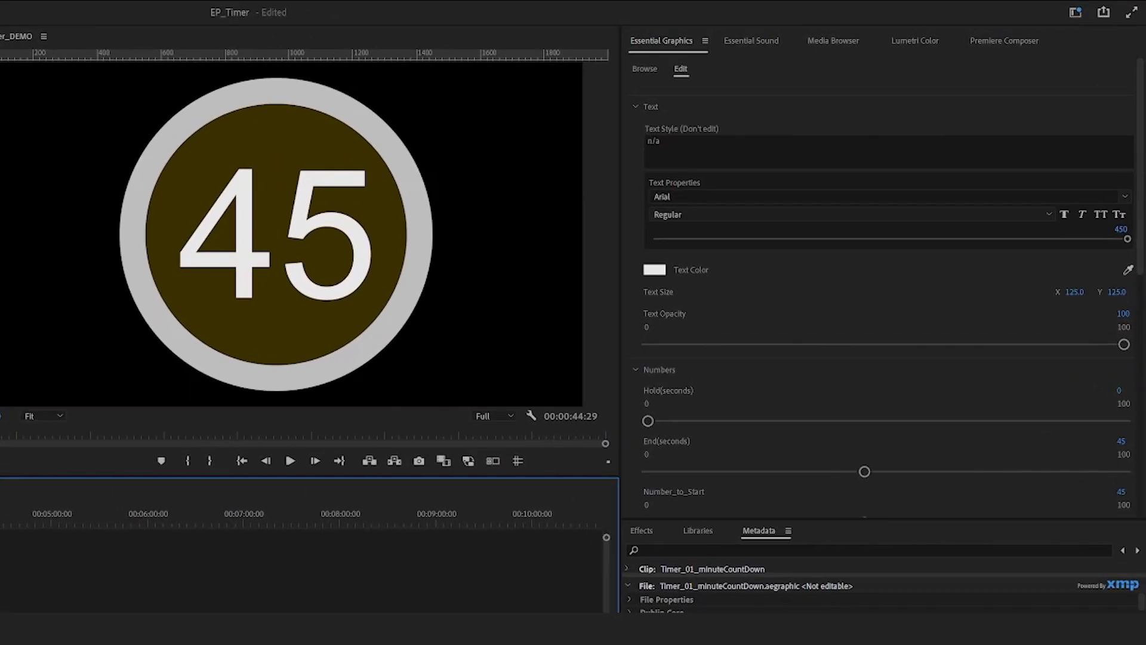
Make the timer count up by setting Number_to_Start to 0 and Number_to_End to 45.
{"action": "scroll", "coordinate": [1117, 321], "scroll_direction": "down", "scroll_amount": 3}
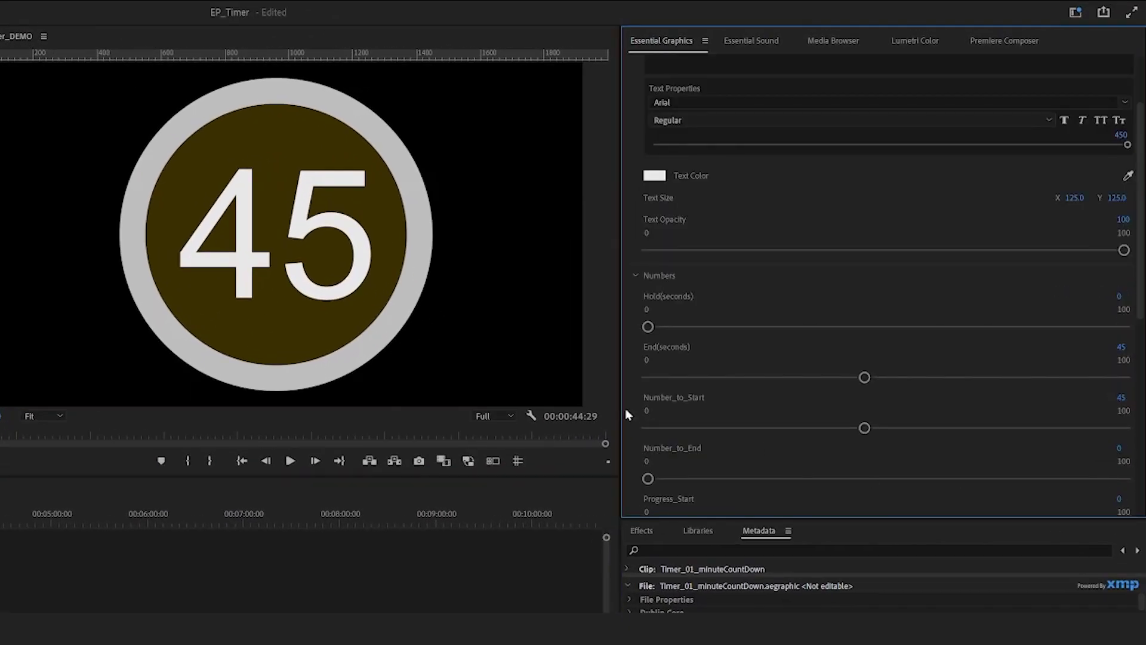
{"action": "left_click", "coordinate": [1122, 398]}
{"action": "type", "text": "0"}
{"action": "key", "text": "Return"}
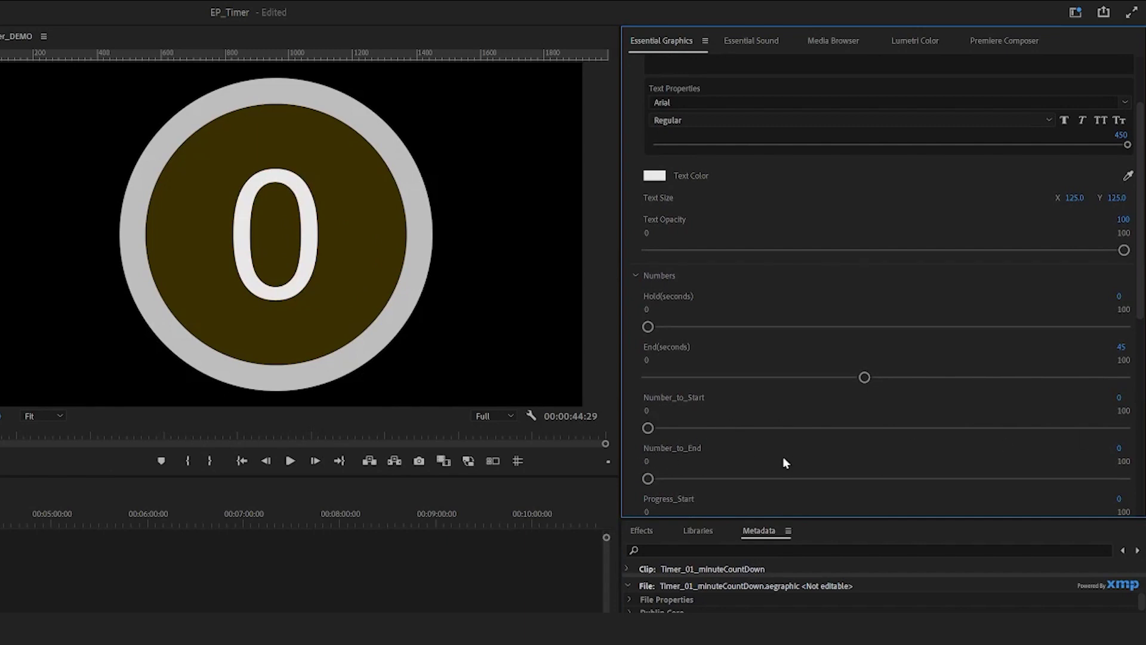
{"action": "left_click", "coordinate": [1132, 447]}
{"action": "key", "text": "Return"}
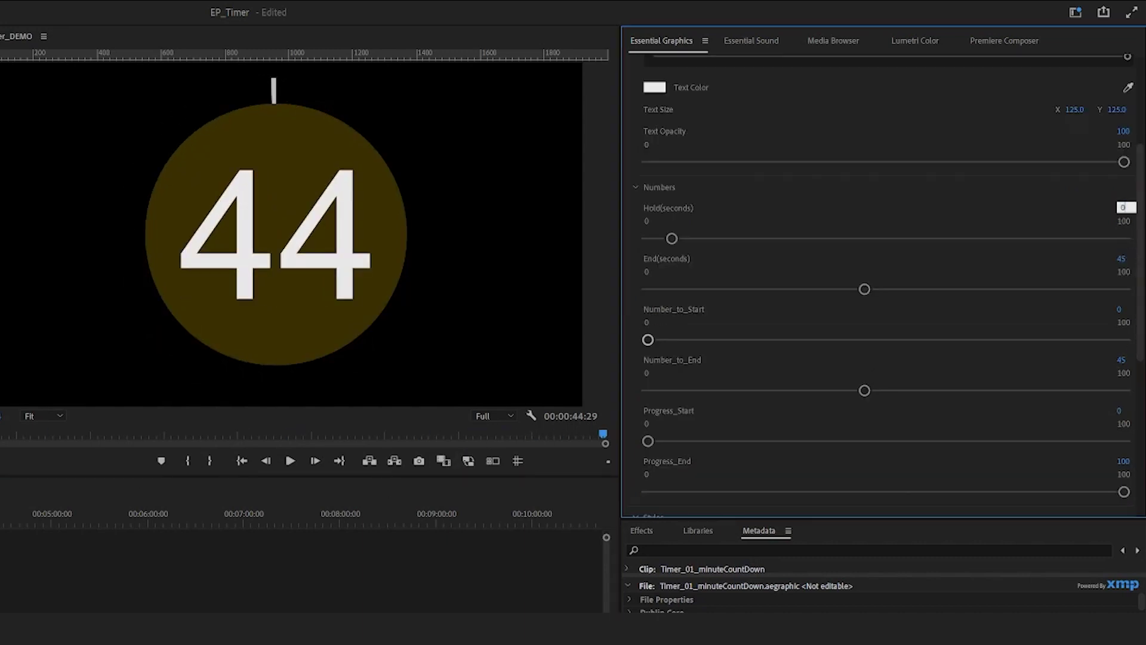
Set Hold (seconds) to 0, Number_to_Start to 45 and Number_to_End to 0 for a countdown.
{"action": "key", "text": "Return"}
{"action": "scroll", "coordinate": [1129, 239], "scroll_direction": "down", "scroll_amount": 2}
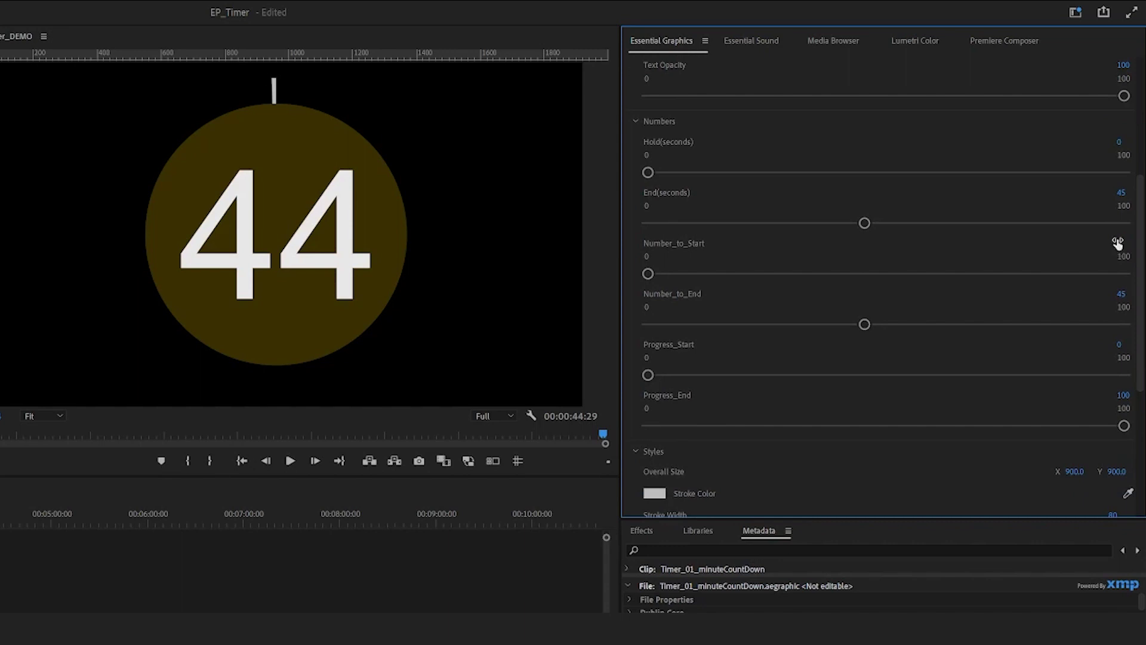
{"action": "left_click", "coordinate": [1121, 243]}
{"action": "type", "text": "45"}
{"action": "left_click", "coordinate": [1125, 294]}
{"action": "type", "text": "0"}
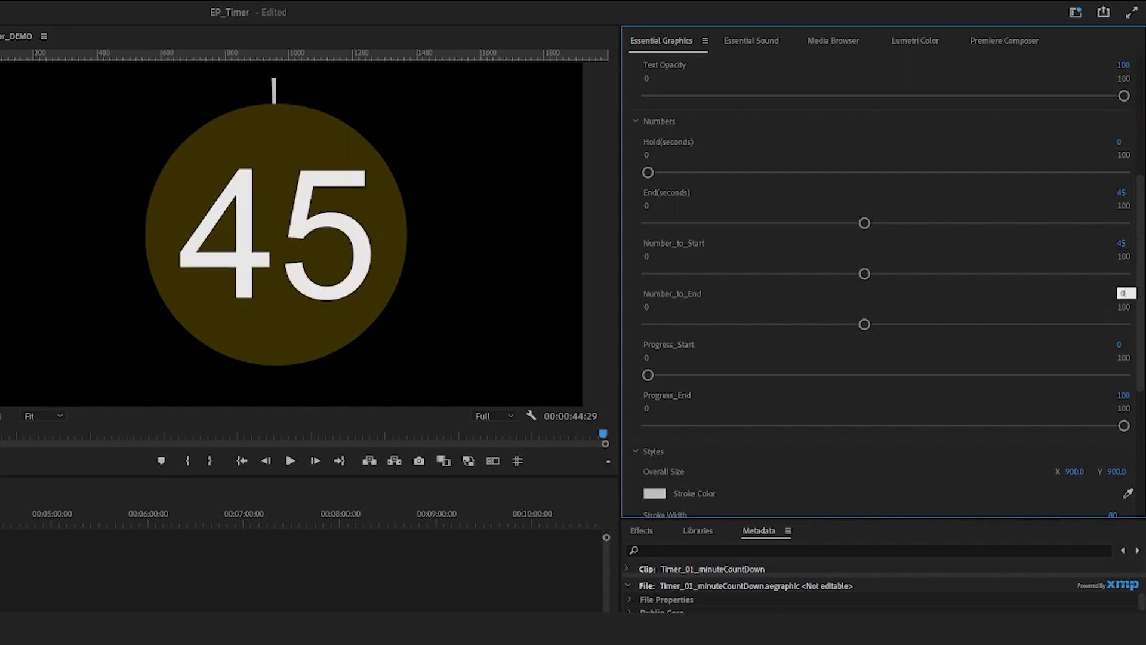
{"action": "key", "text": "Return"}
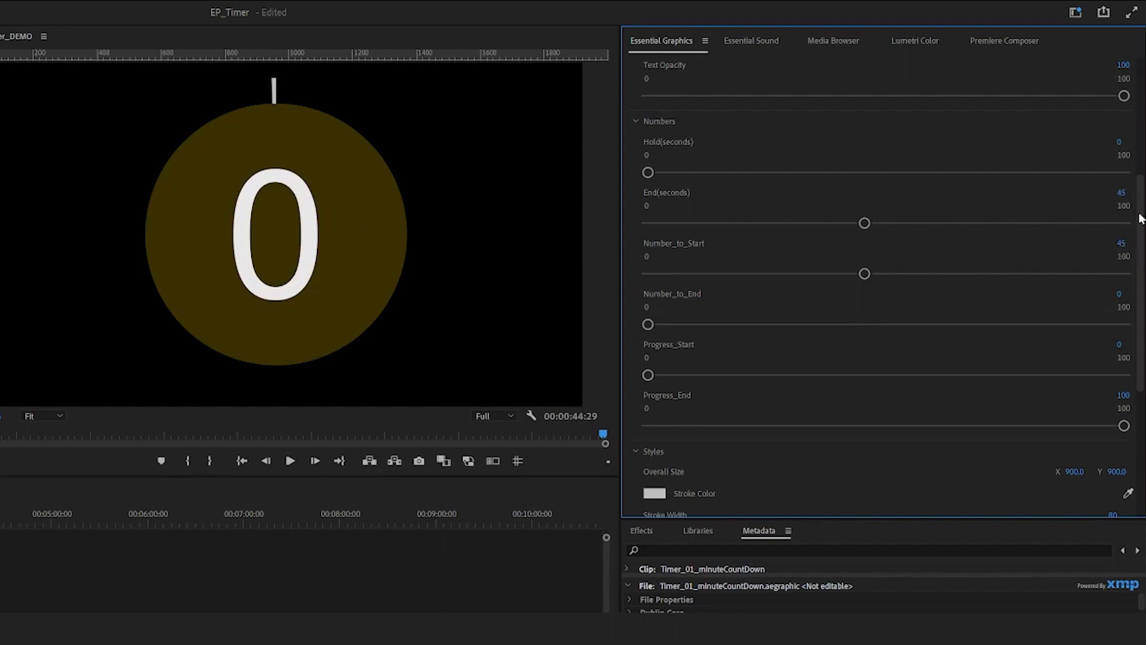
Try lowering the timer ring's Progress_End to 57.
{"action": "scroll", "coordinate": [776, 324], "scroll_direction": "down", "scroll_amount": 3}
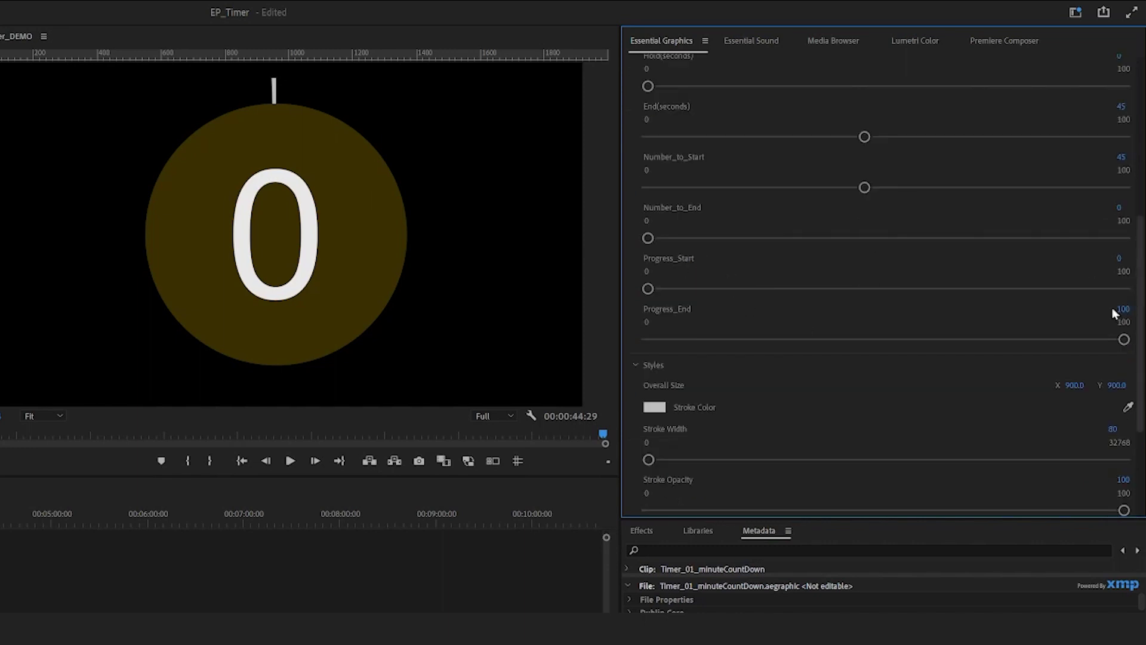
{"action": "left_click_drag", "start_coordinate": [1121, 309], "coordinate": [1101, 310]}
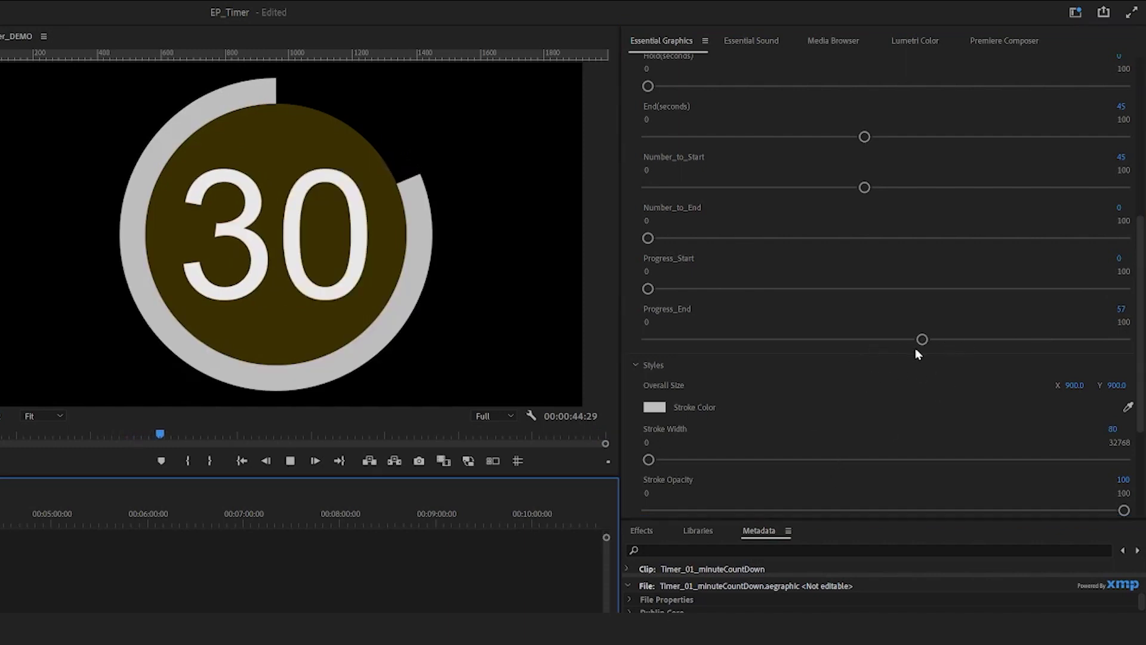
Hide the timer's number by lowering Text Opacity to 0.
{"action": "left_click_drag", "start_coordinate": [1141, 360], "coordinate": [1138, 197]}
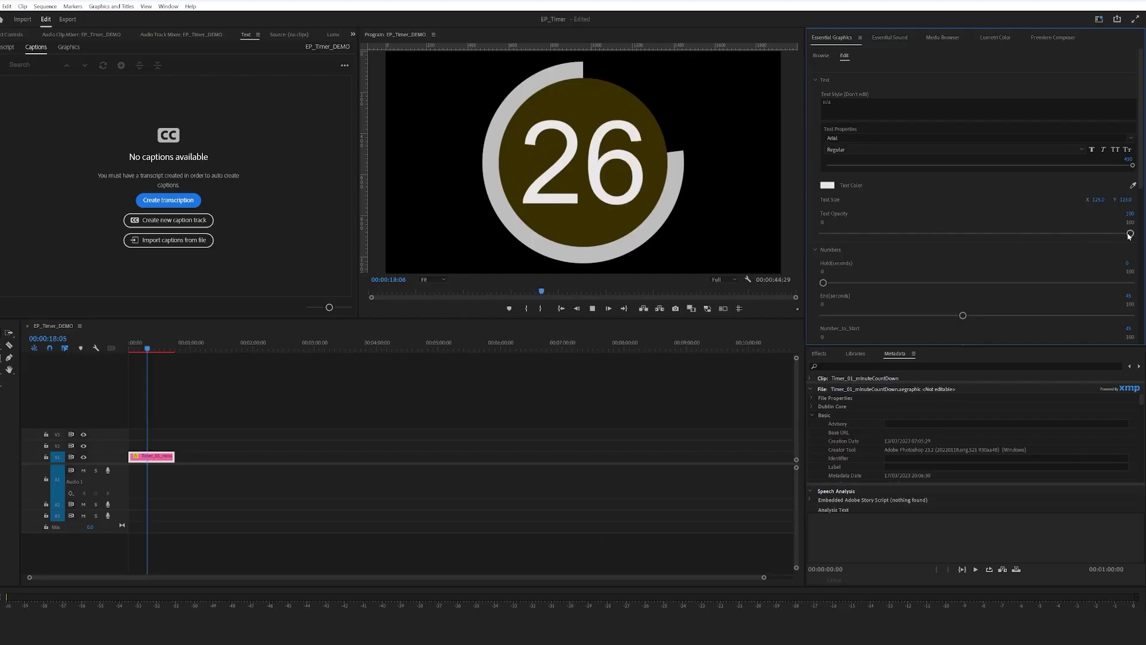
{"action": "left_click_drag", "start_coordinate": [1125, 344], "coordinate": [932, 344]}
{"action": "left_click_drag", "start_coordinate": [1005, 233], "coordinate": [813, 233]}
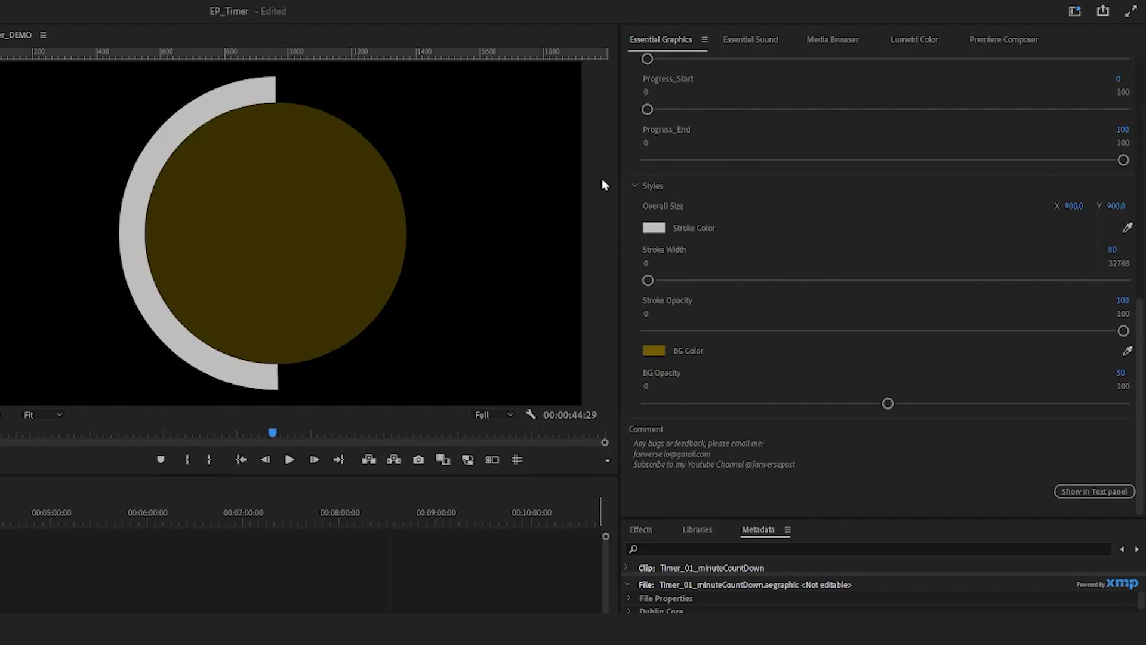
Change the timer ring's Stroke Color to dark red.
{"action": "left_click", "coordinate": [654, 227]}
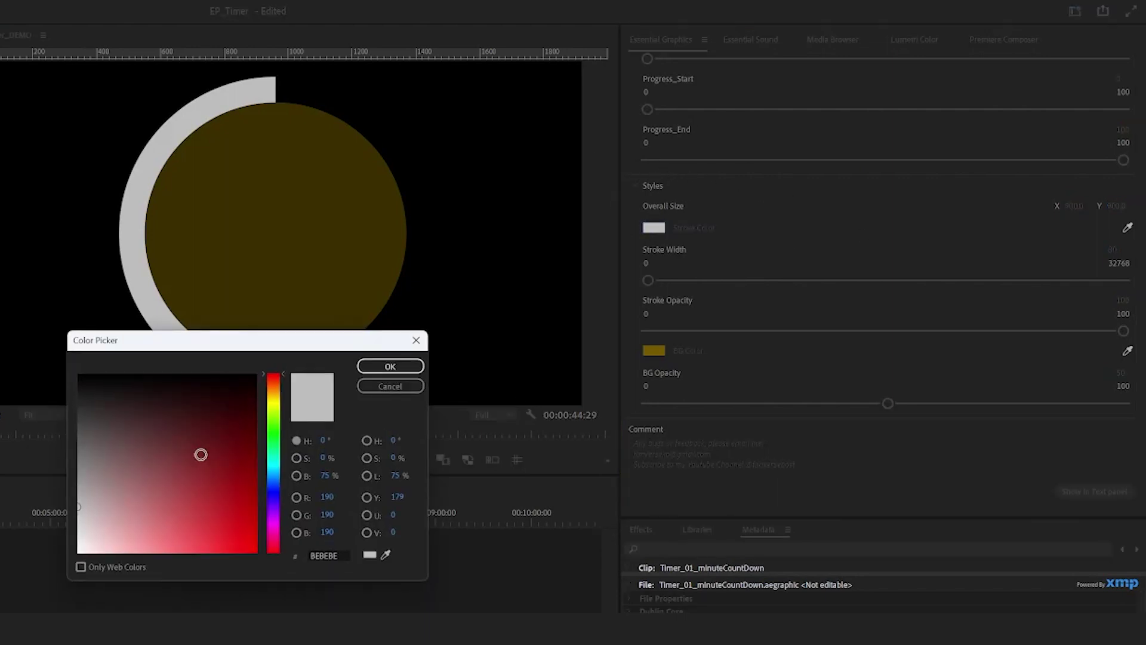
{"action": "left_click", "coordinate": [256, 460]}
{"action": "left_click", "coordinate": [390, 366]}
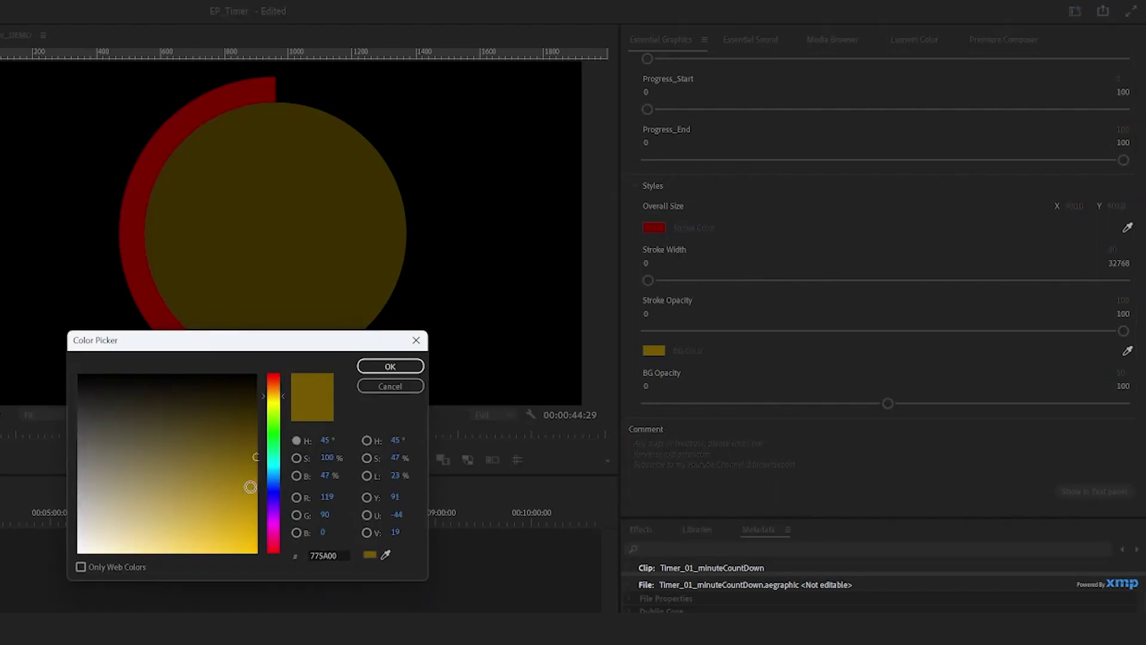
Change the timer's BG Color from the palette to green.
{"action": "mouse_move", "coordinate": [250, 481]}
{"action": "left_mouse_down"}
{"action": "mouse_move", "coordinate": [253, 442]}
{"action": "mouse_move", "coordinate": [260, 493]}
{"action": "left_mouse_up"}
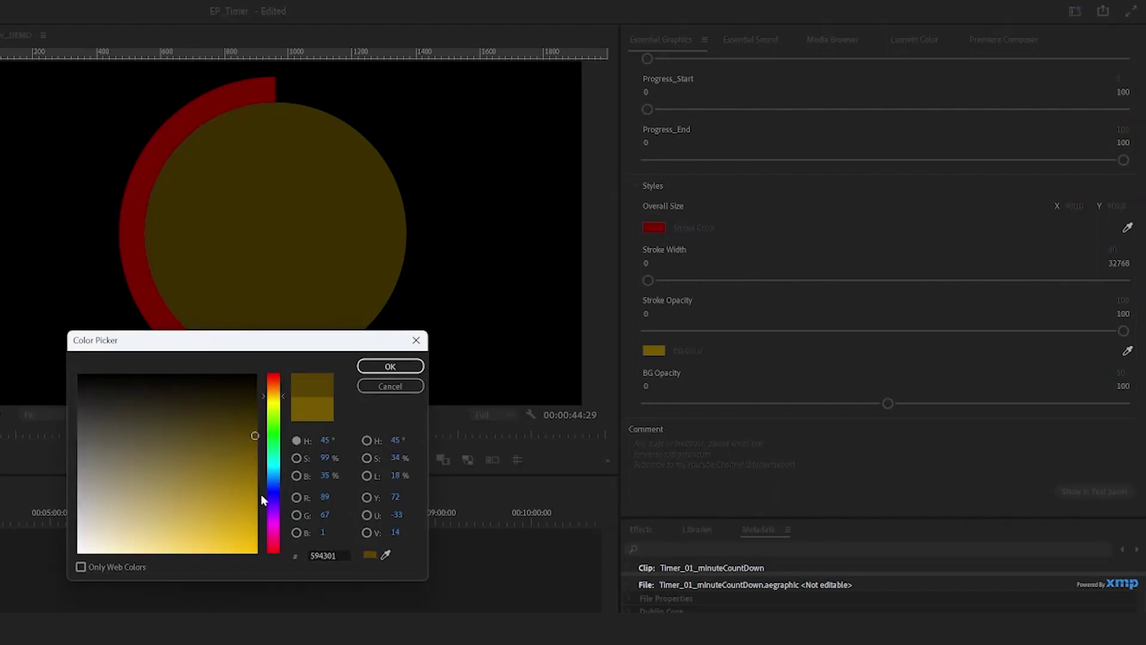
{"action": "left_click", "coordinate": [270, 452]}
{"action": "left_click", "coordinate": [255, 454]}
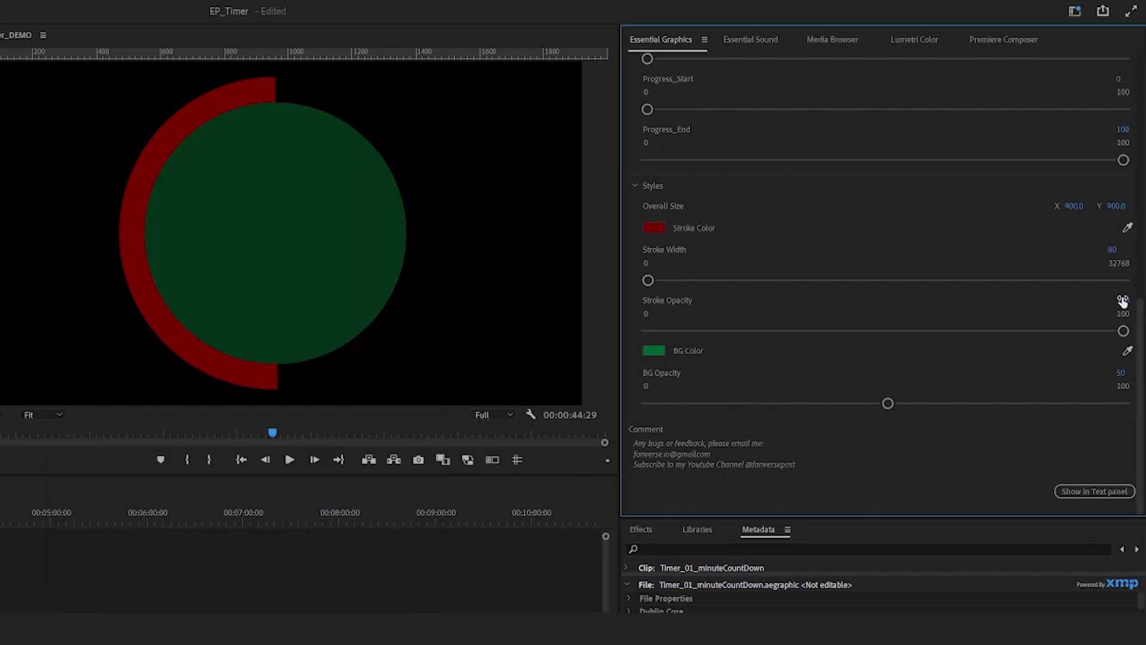
Set the ring's Stroke Opacity to 100, Stroke Width to 23 and the timer's Overall Size to 696.
{"action": "left_click_drag", "start_coordinate": [990, 331], "coordinate": [1124, 330]}
{"action": "left_click_drag", "start_coordinate": [1112, 250], "coordinate": [1145, 250]}
{"action": "left_click_drag", "start_coordinate": [1074, 206], "coordinate": [1026, 206]}
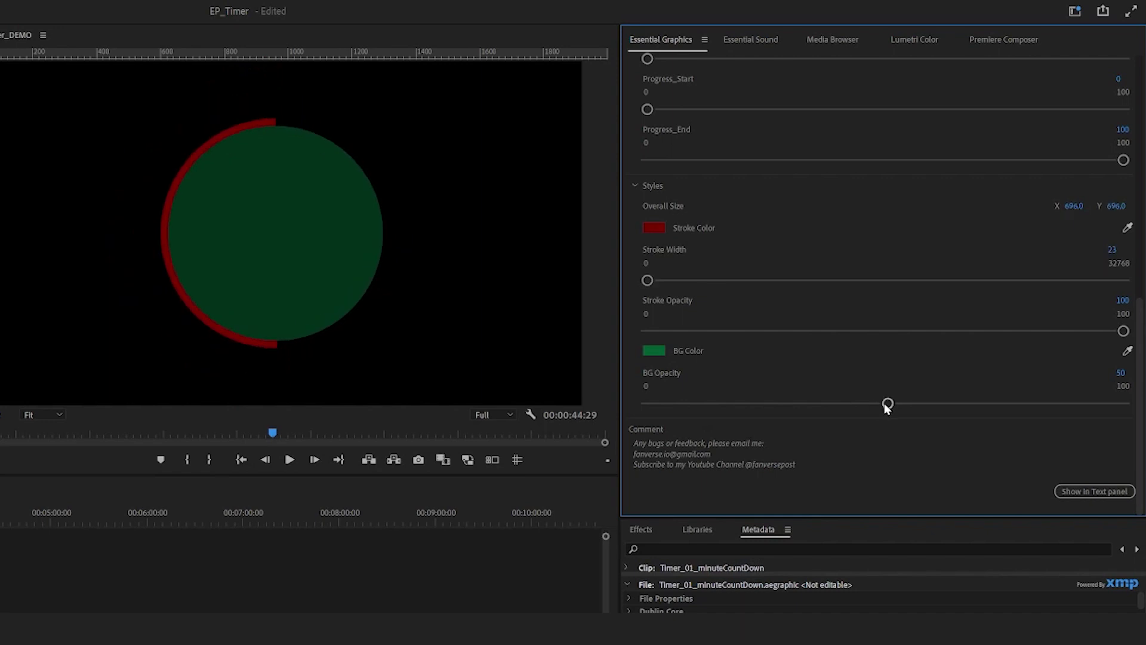
Try the timer background at BG Opacity 0 and raise the opacity partway again.
{"action": "left_click_drag", "start_coordinate": [888, 404], "coordinate": [619, 413]}
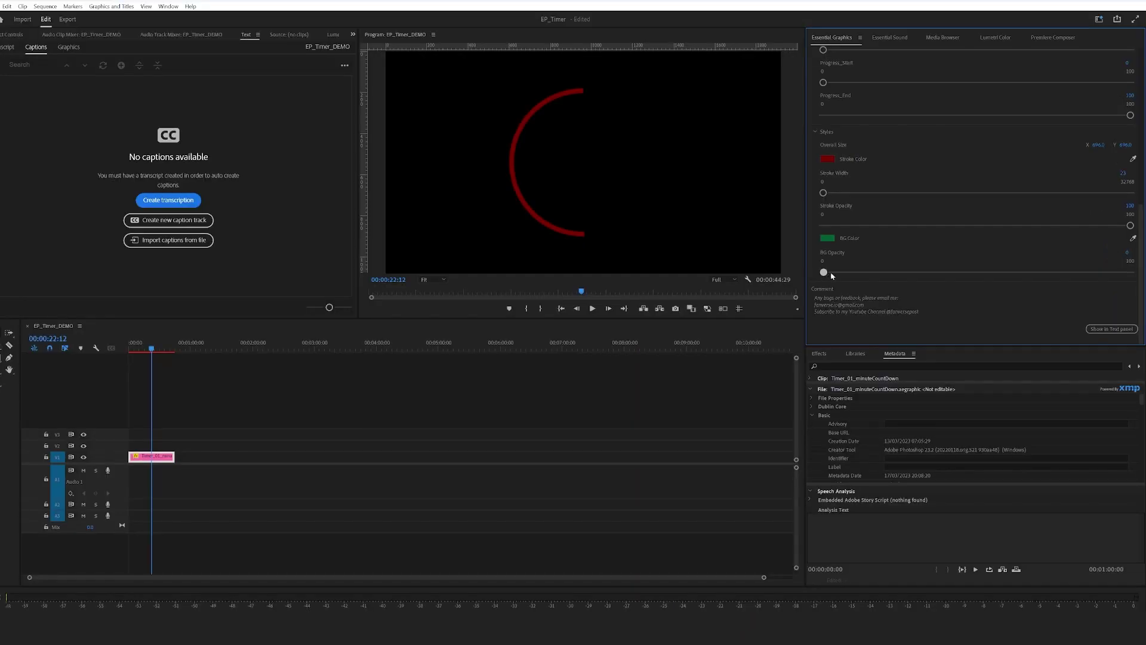
{"action": "left_click_drag", "start_coordinate": [824, 272], "coordinate": [915, 272]}
{"action": "scroll", "coordinate": [915, 272], "scroll_direction": "up", "scroll_amount": 1}
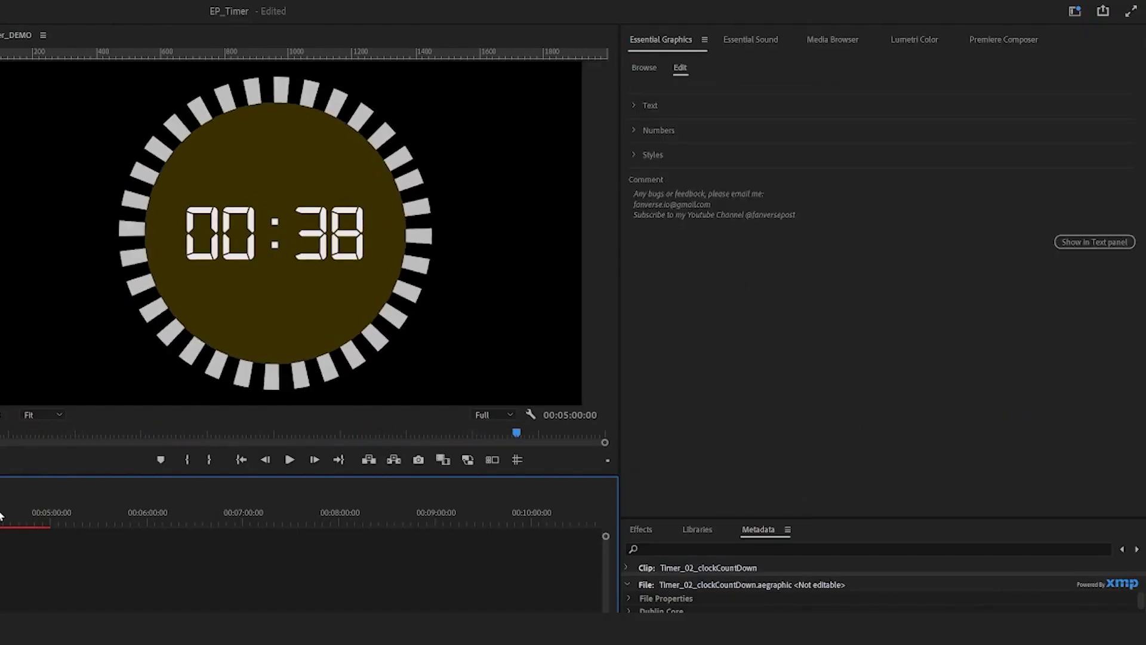
Expand the Text and Numbers settings of the Timer_02_clockCountDown clip.
{"action": "left_click", "coordinate": [815, 80]}
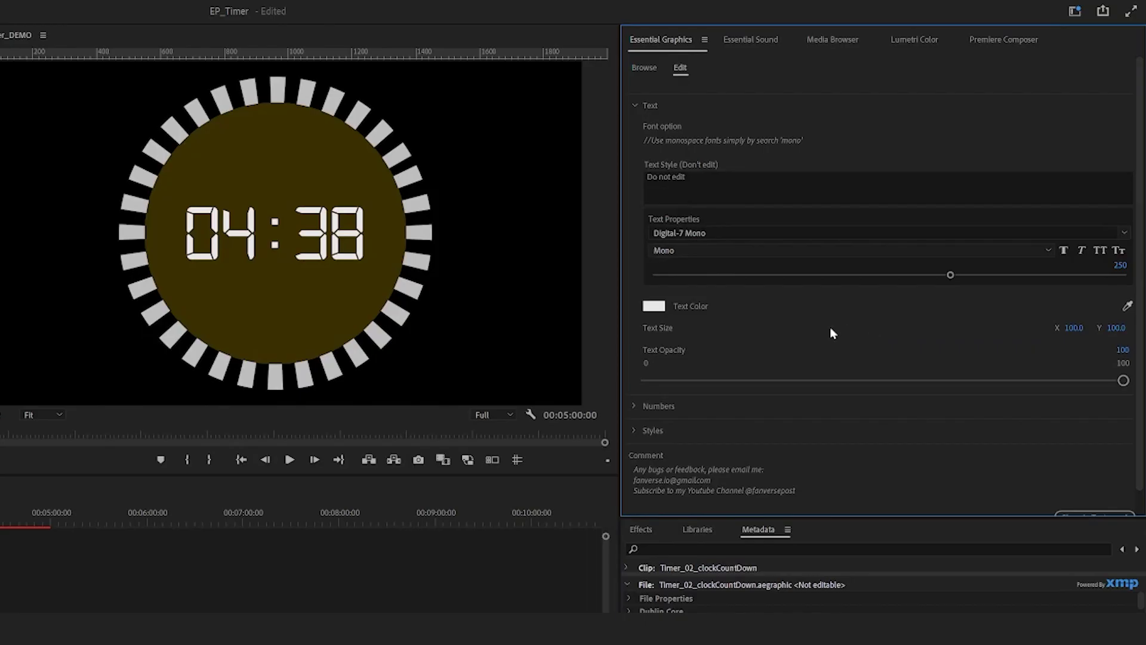
{"action": "left_click", "coordinate": [650, 406]}
{"action": "scroll", "coordinate": [651, 406], "scroll_direction": "down", "scroll_amount": 3}
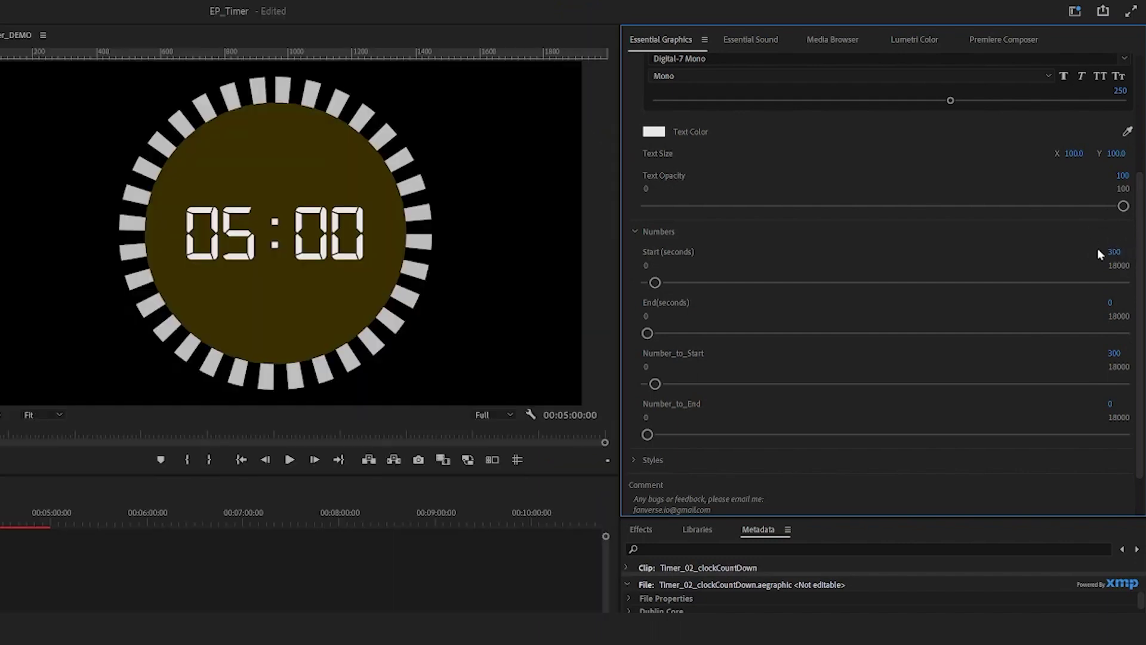
Try setting the clock countdown's Start (seconds) to 600 and entering a new Number_to_Start value.
{"action": "left_click", "coordinate": [1115, 251]}
{"action": "type", "text": "600"}
{"action": "key", "text": "Return"}
{"action": "left_click", "coordinate": [1115, 353]}
{"action": "type", "text": "6"}
{"action": "key", "text": "Return"}
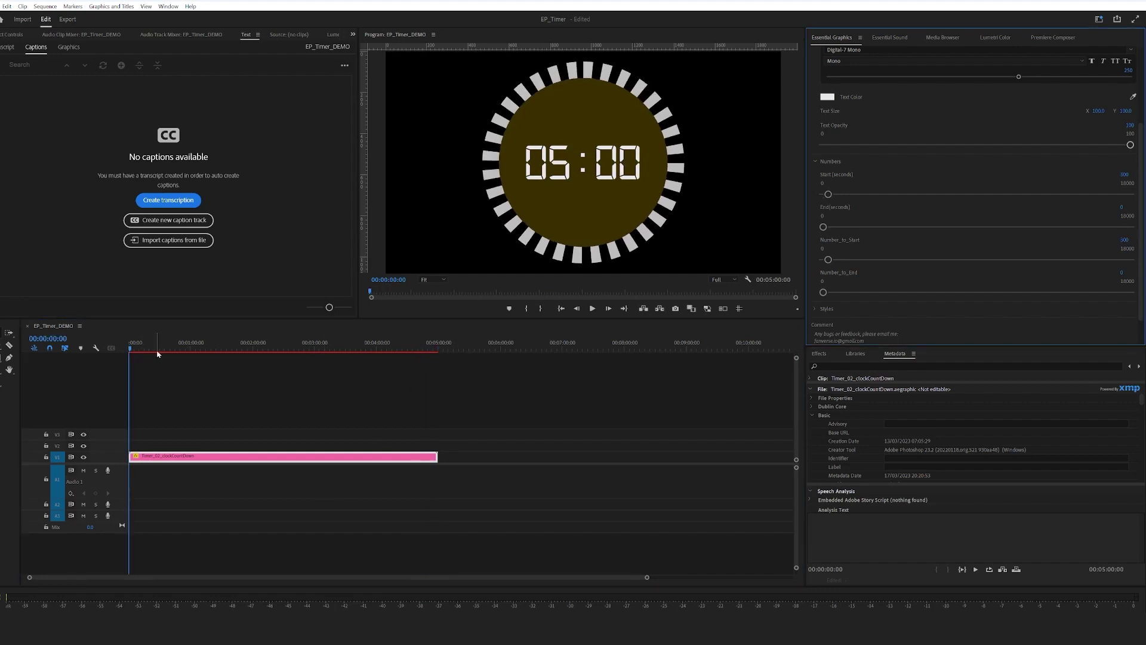
Set the clock countdown's Start (seconds) and Number_to_Start both to 60 and play the result.
{"action": "left_click", "coordinate": [1126, 174]}
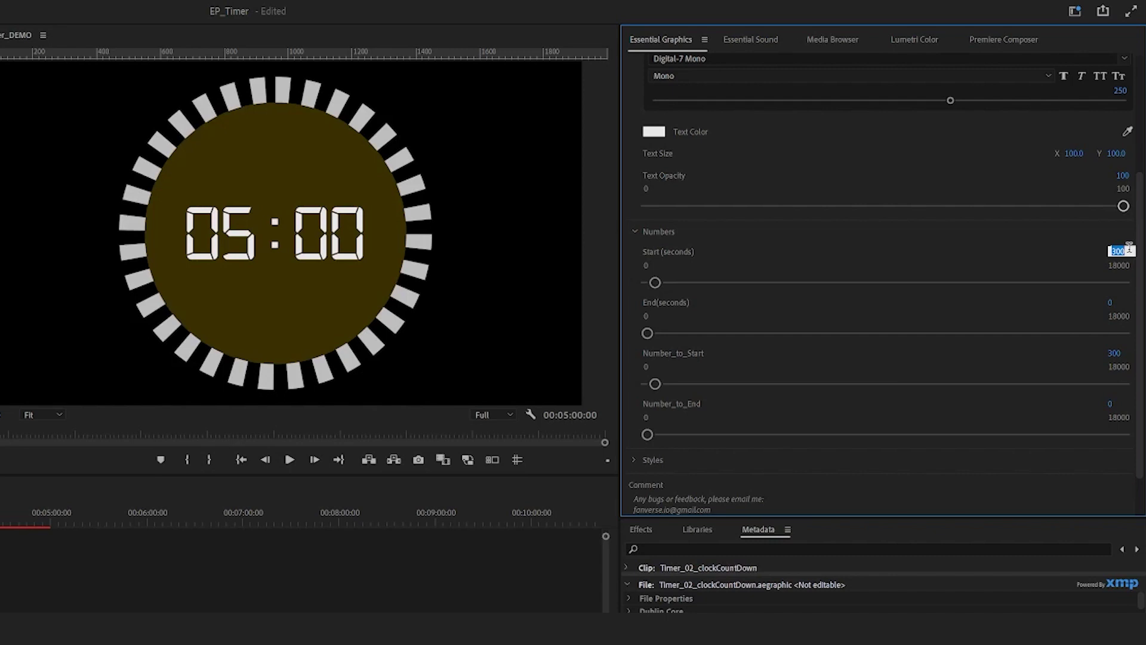
{"action": "type", "text": "60"}
{"action": "key", "text": "Return"}
{"action": "left_click", "coordinate": [1114, 353]}
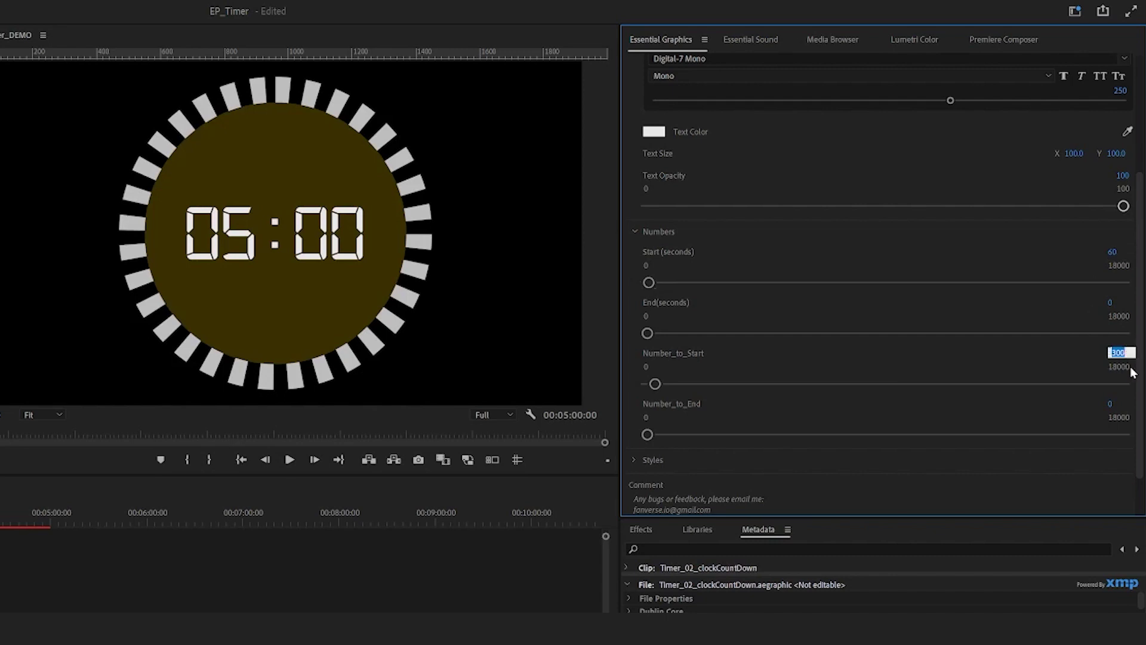
{"action": "type", "text": "60"}
{"action": "key", "text": "Return"}
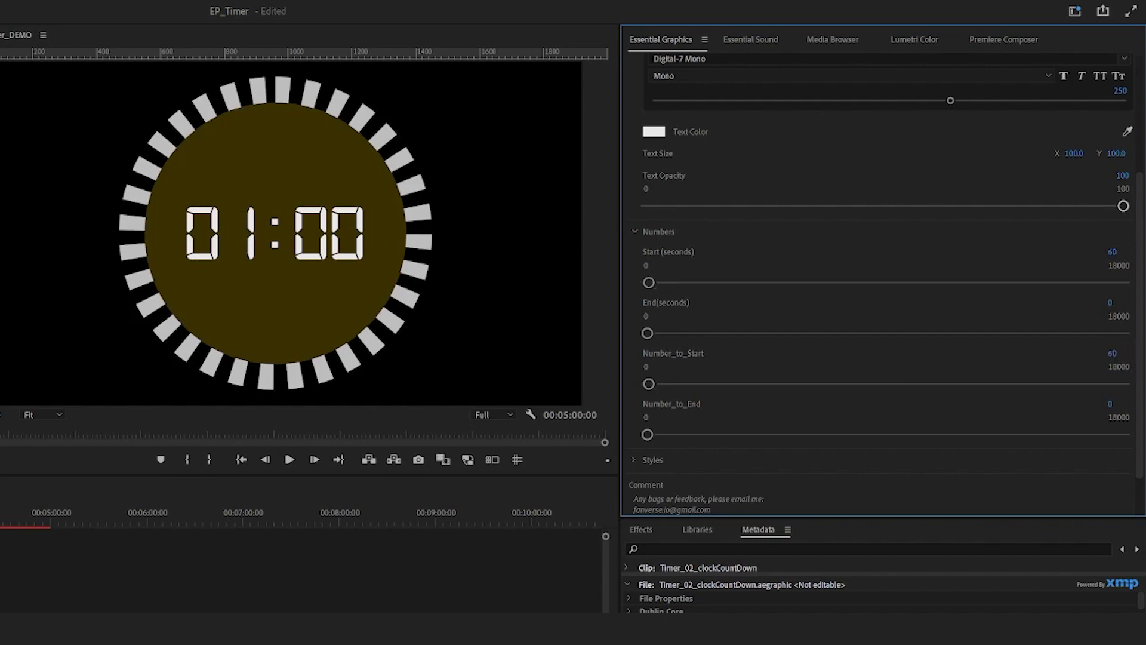
{"action": "key", "text": "space"}
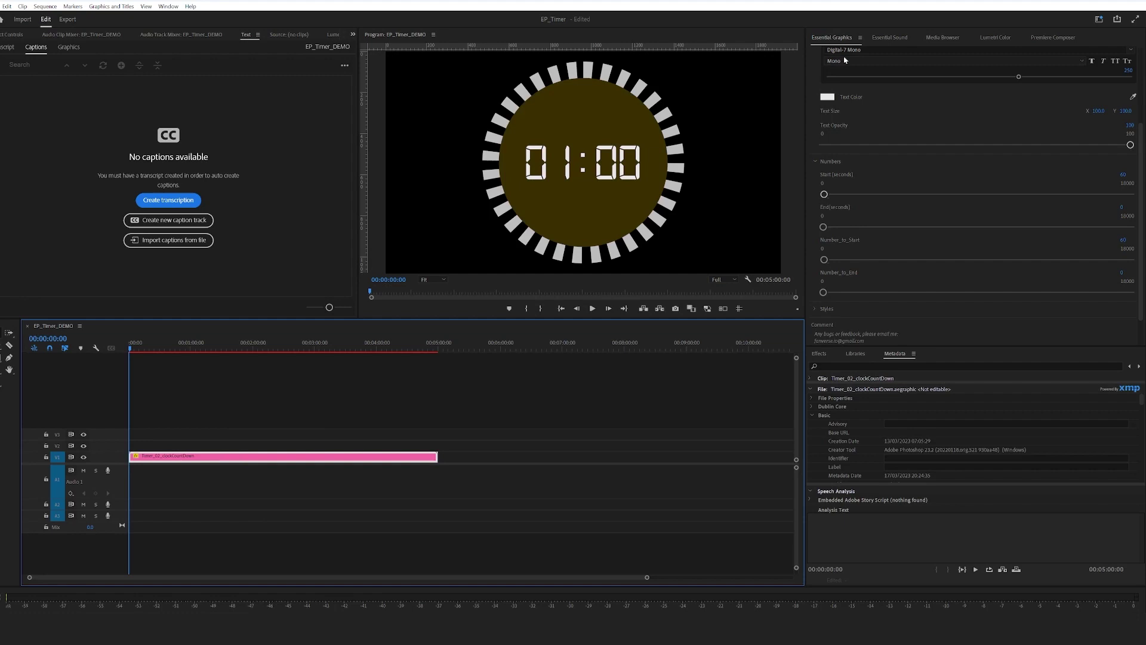
Place a second Timer_02_clockCountDown clip after the first one on the same video track.
{"action": "scroll", "coordinate": [871, 88], "scroll_direction": "up", "scroll_amount": 1}
{"action": "scroll", "coordinate": [872, 89], "scroll_direction": "up", "scroll_amount": 3}
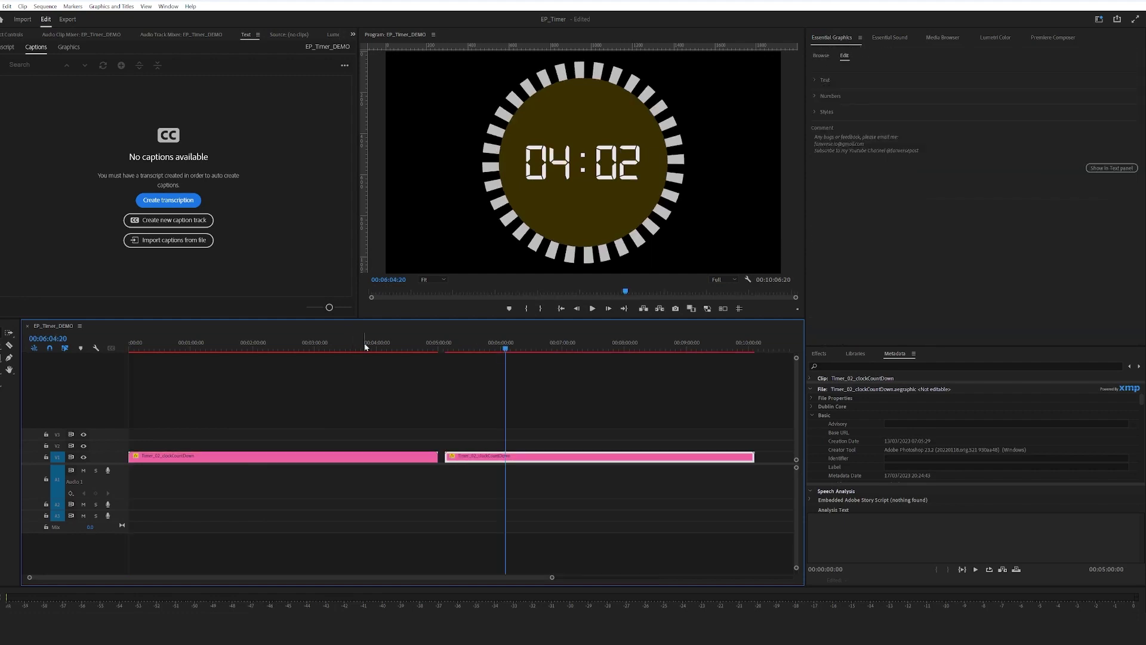
Expand the Styles settings of the first clock countdown clip to view its bar and rotation options.
{"action": "scroll", "coordinate": [859, 289], "scroll_direction": "down", "scroll_amount": 5}
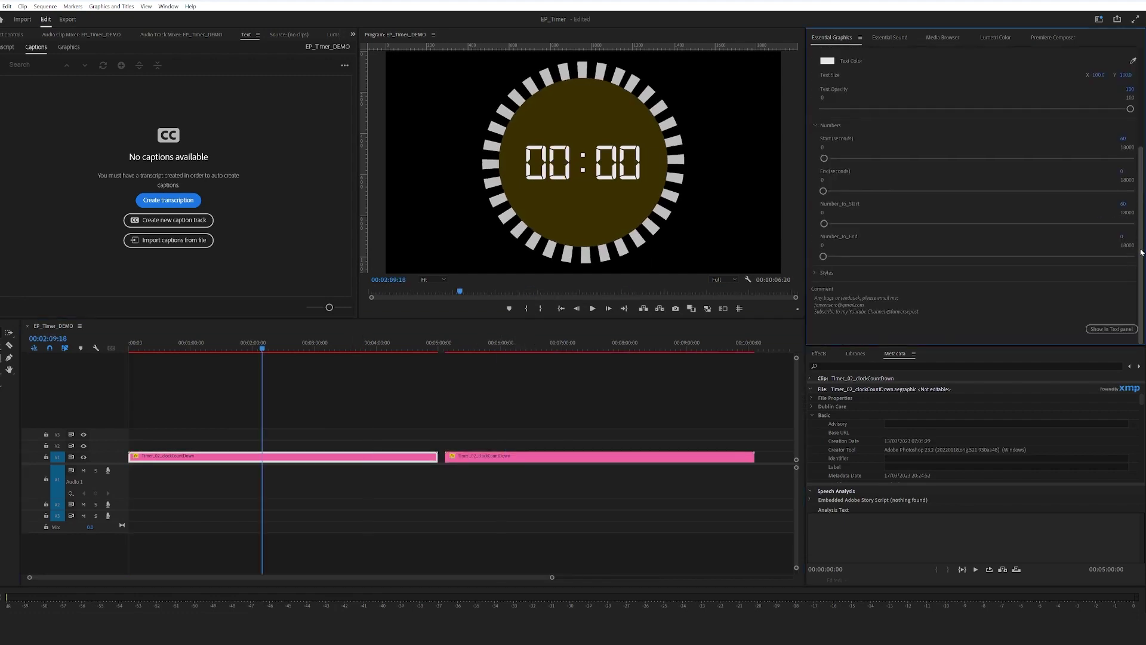
{"action": "left_click", "coordinate": [814, 274]}
{"action": "scroll", "coordinate": [815, 274], "scroll_direction": "down", "scroll_amount": 3}
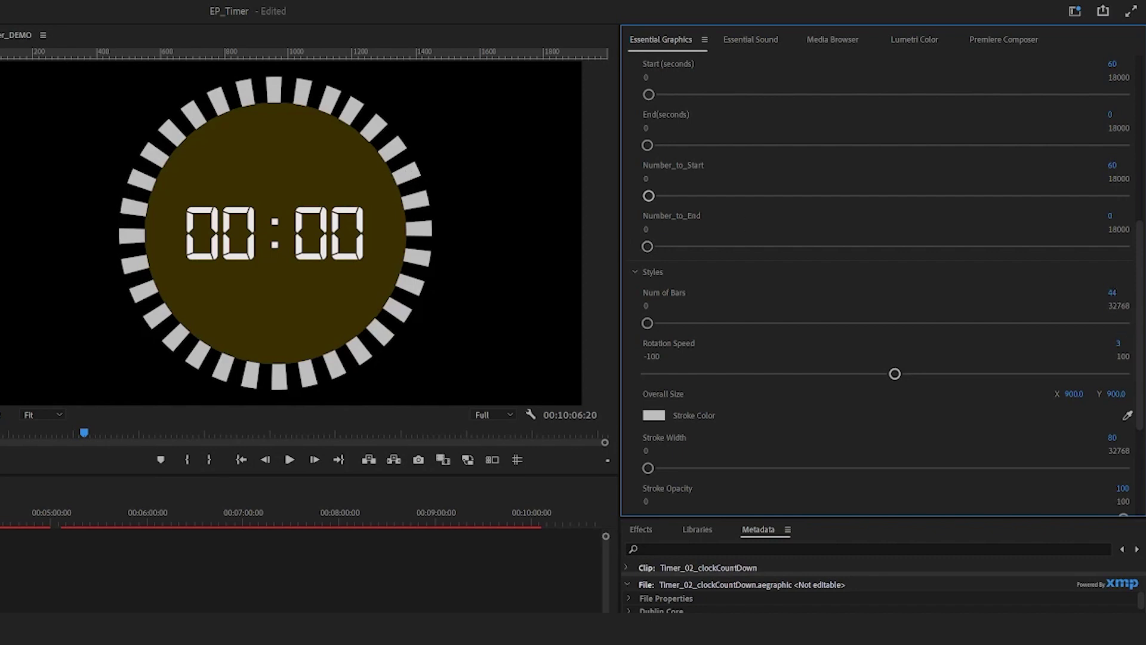
Set the clock countdown's Num of Bars to 11 and Rotation Speed to 10, and play the animation.
{"action": "left_click_drag", "start_coordinate": [1111, 293], "coordinate": [1092, 293]}
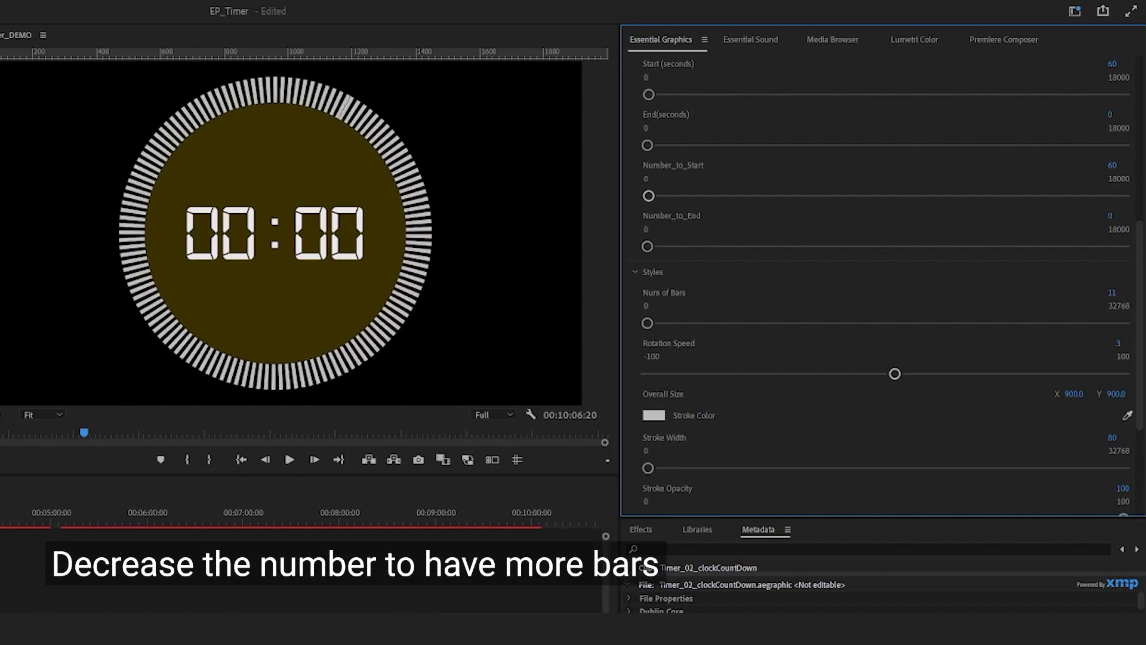
{"action": "left_click", "coordinate": [1119, 343]}
{"action": "type", "text": "10"}
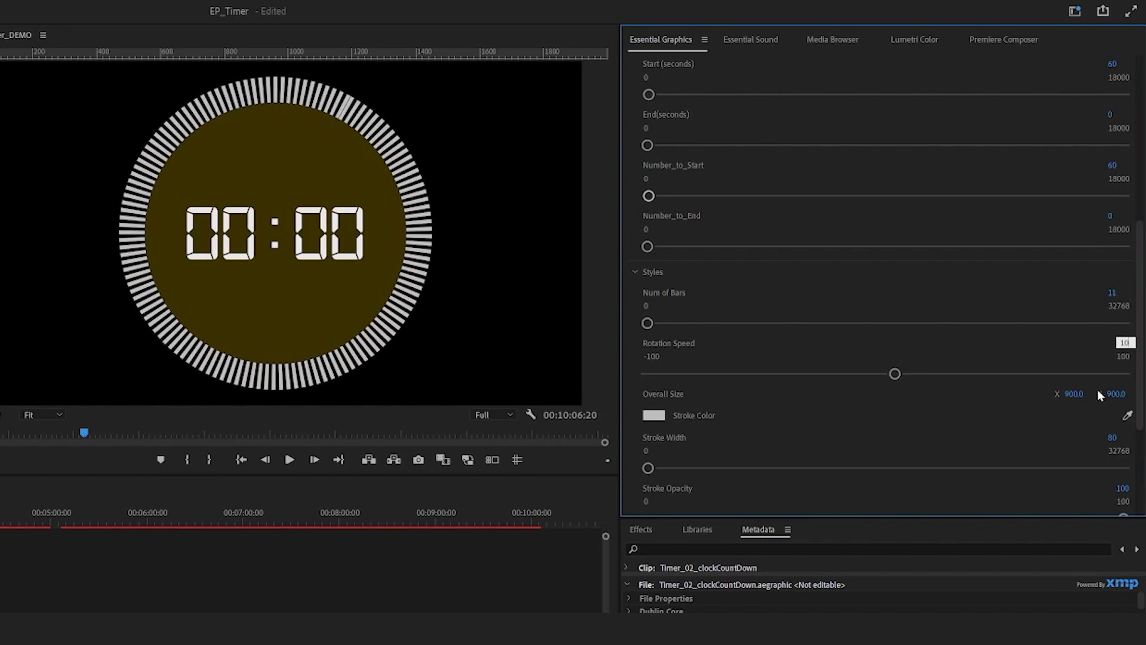
{"action": "key", "text": "Return"}
{"action": "left_click", "coordinate": [298, 573]}
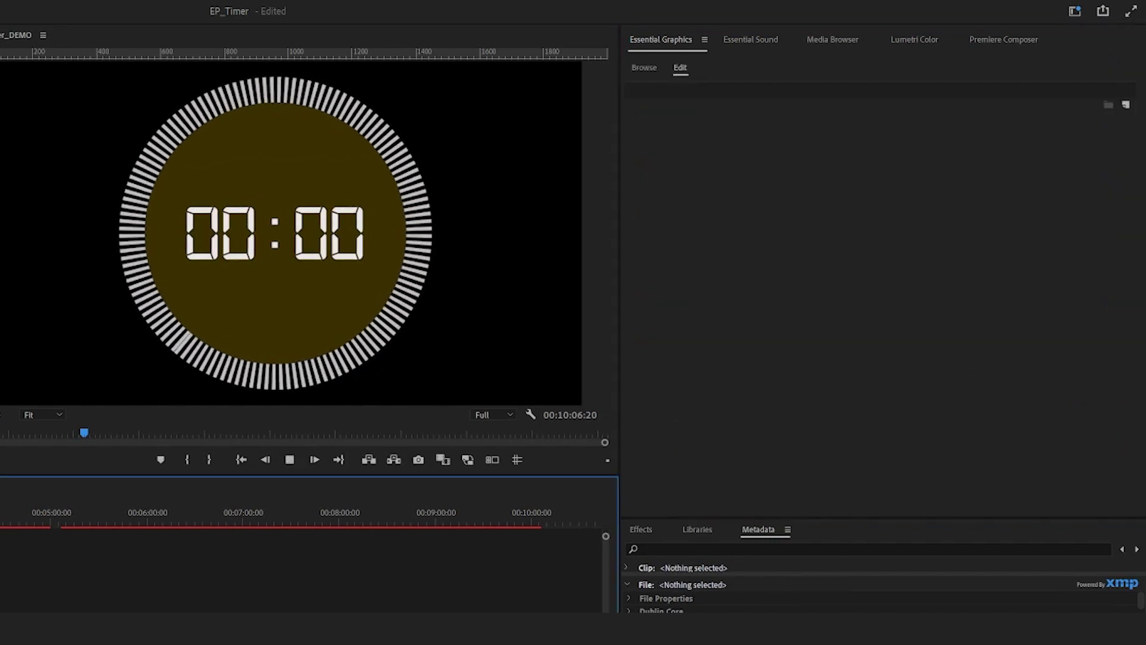
{"action": "key", "text": "space"}
{"action": "key", "text": "space"}
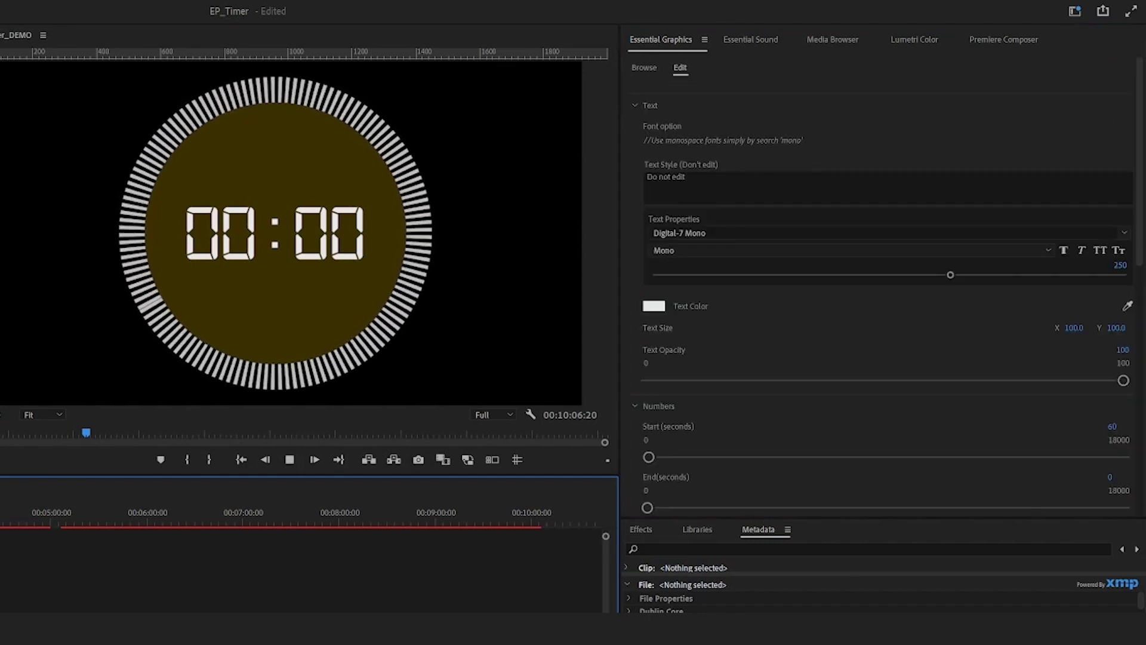
Reverse the bar rotation by setting the clock countdown's Rotation Speed to -3 and play it.
{"action": "scroll", "coordinate": [912, 365], "scroll_direction": "down", "scroll_amount": 10}
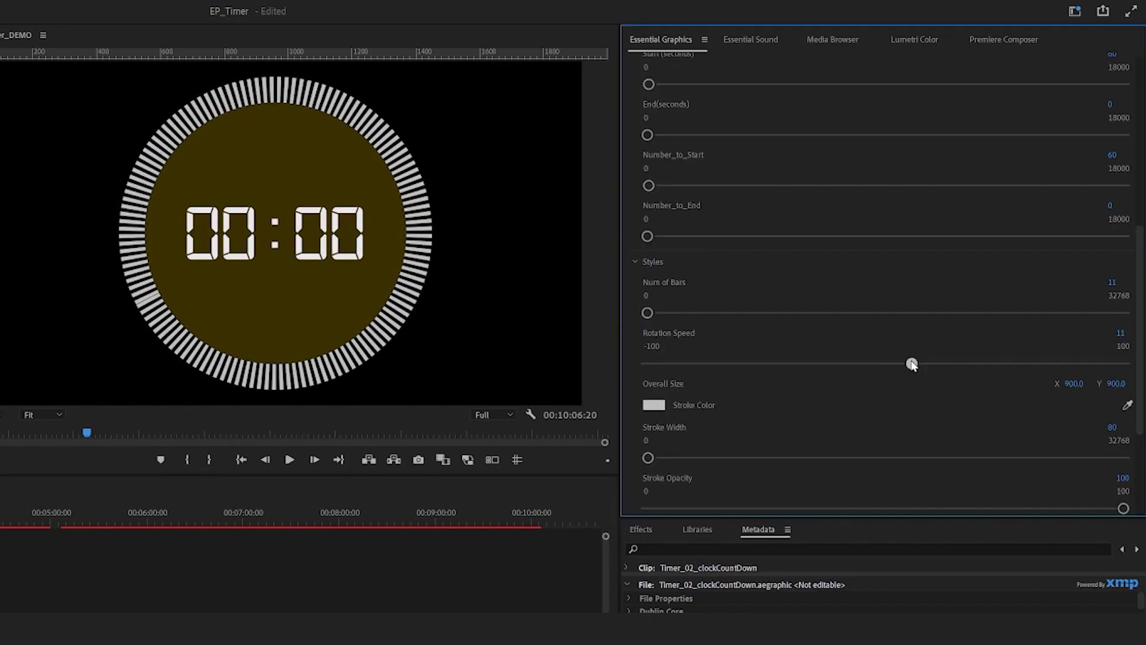
{"action": "left_click_drag", "start_coordinate": [912, 362], "coordinate": [886, 363]}
{"action": "key", "text": "space"}
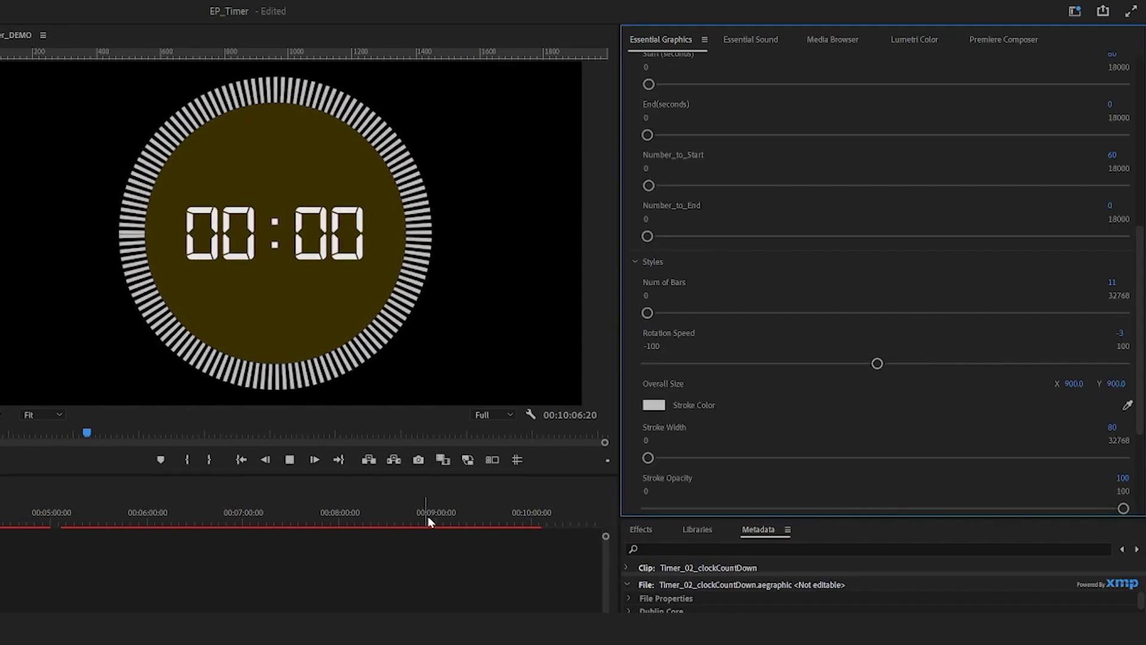
Change the Stroke Color of the clock countdown's bars to dark red.
{"action": "left_click", "coordinate": [654, 405]}
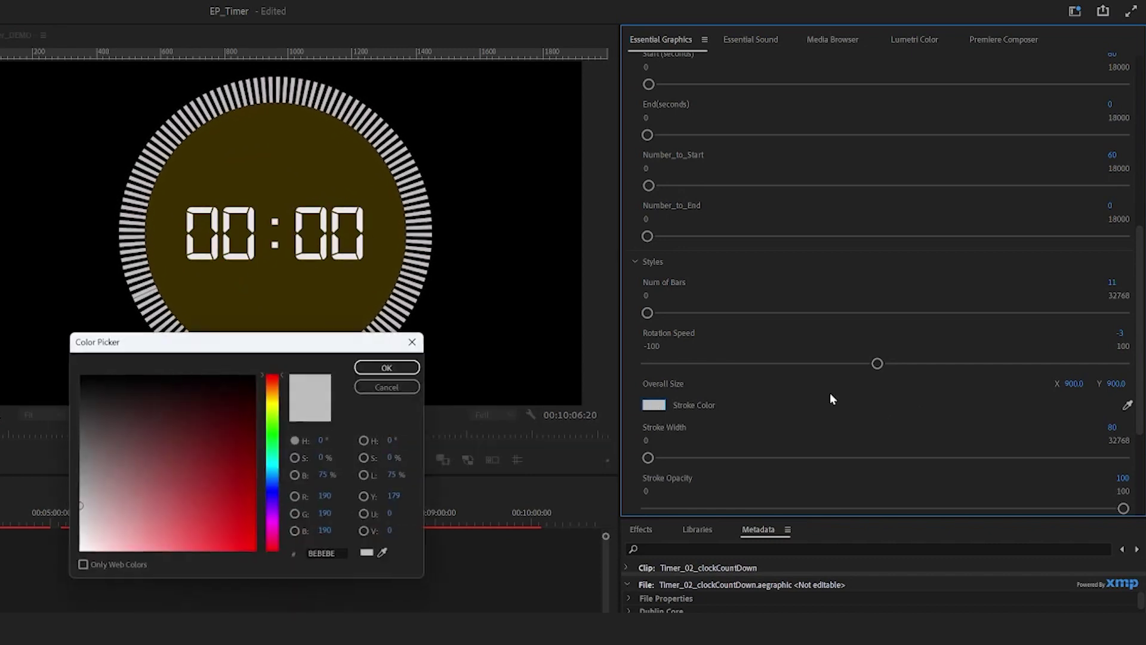
{"action": "left_click", "coordinate": [256, 481]}
{"action": "left_click", "coordinate": [391, 366]}
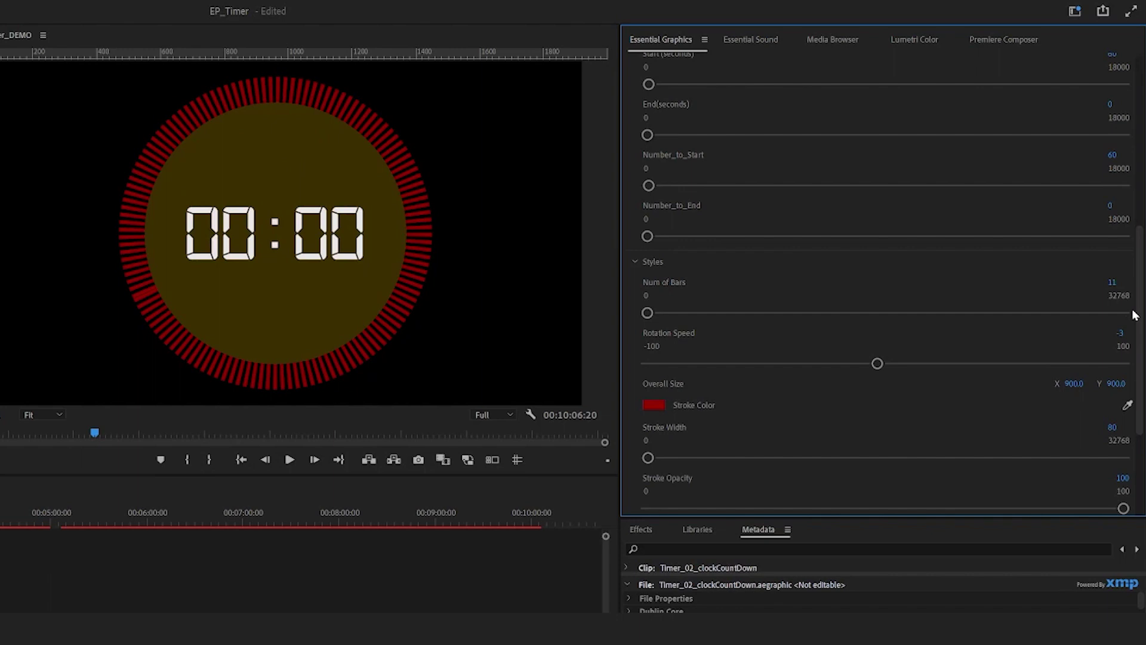
Set the clock countdown's BG Opacity to 0 to hide the coloured disc behind the numbers.
{"action": "scroll", "coordinate": [1135, 317], "scroll_direction": "down", "scroll_amount": 5}
{"action": "left_click_drag", "start_coordinate": [888, 427], "coordinate": [647, 424]}
{"action": "scroll", "coordinate": [1139, 357], "scroll_direction": "up", "scroll_amount": 5}
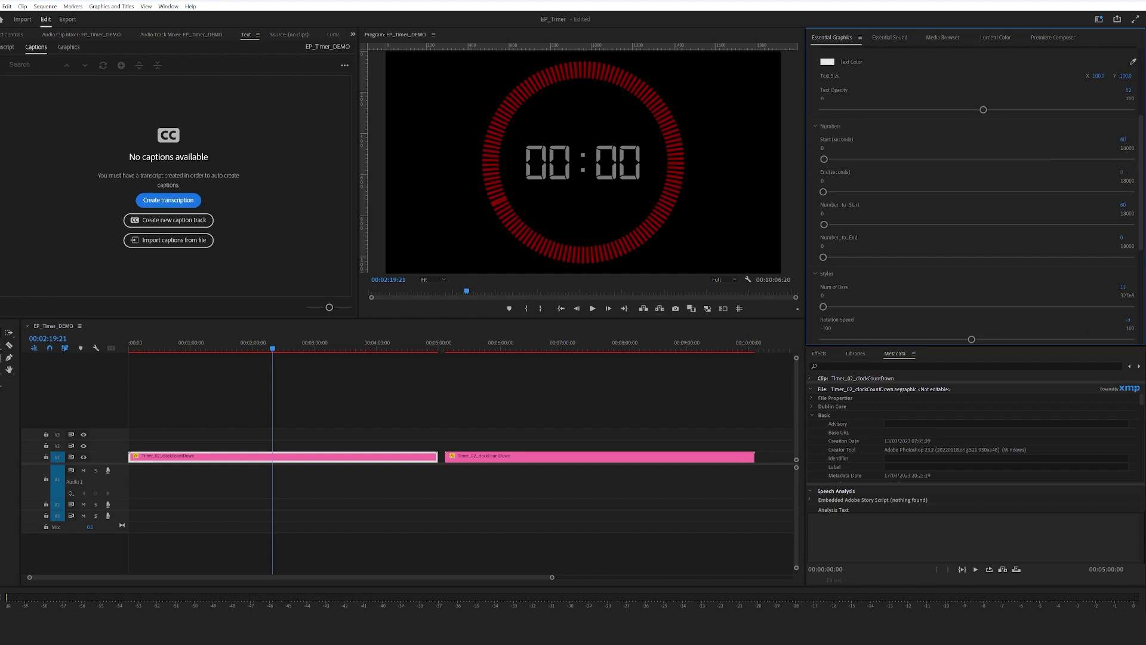
Set both Start (seconds) and Number_to_Start of the first clock countdown clip to 300.
{"action": "left_click", "coordinate": [1125, 140]}
{"action": "type", "text": "300"}
{"action": "left_click", "coordinate": [1124, 204]}
{"action": "key", "text": "Return"}
{"action": "scroll", "coordinate": [1144, 202], "scroll_direction": "down", "scroll_amount": 5}
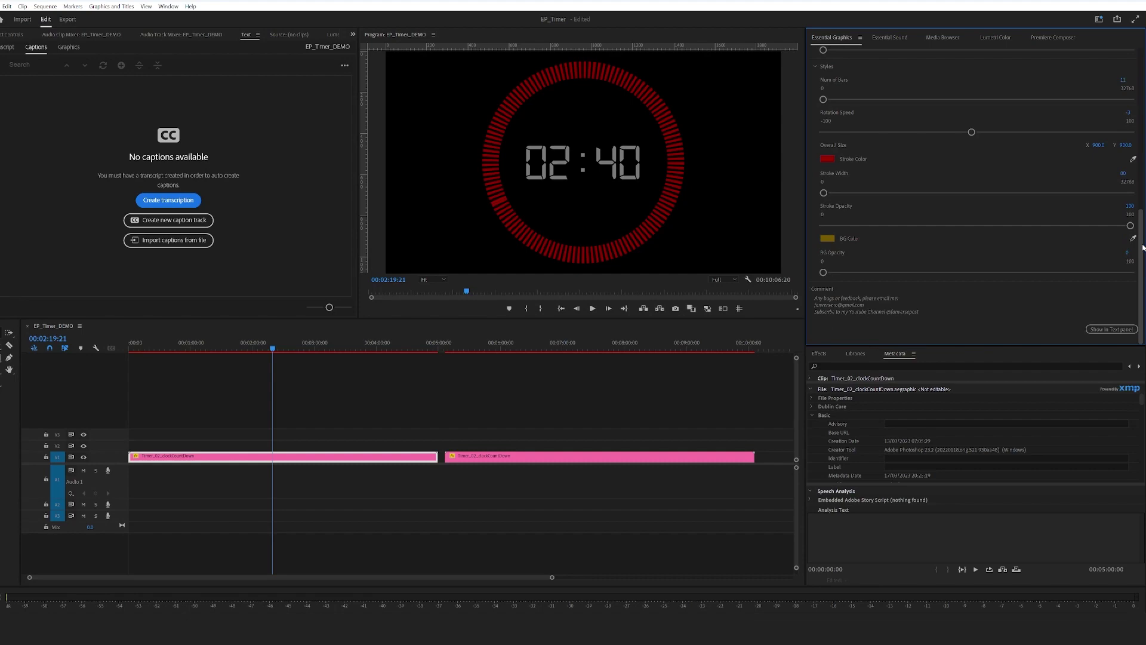
{"action": "left_click_drag", "start_coordinate": [1144, 261], "coordinate": [1144, 126]}
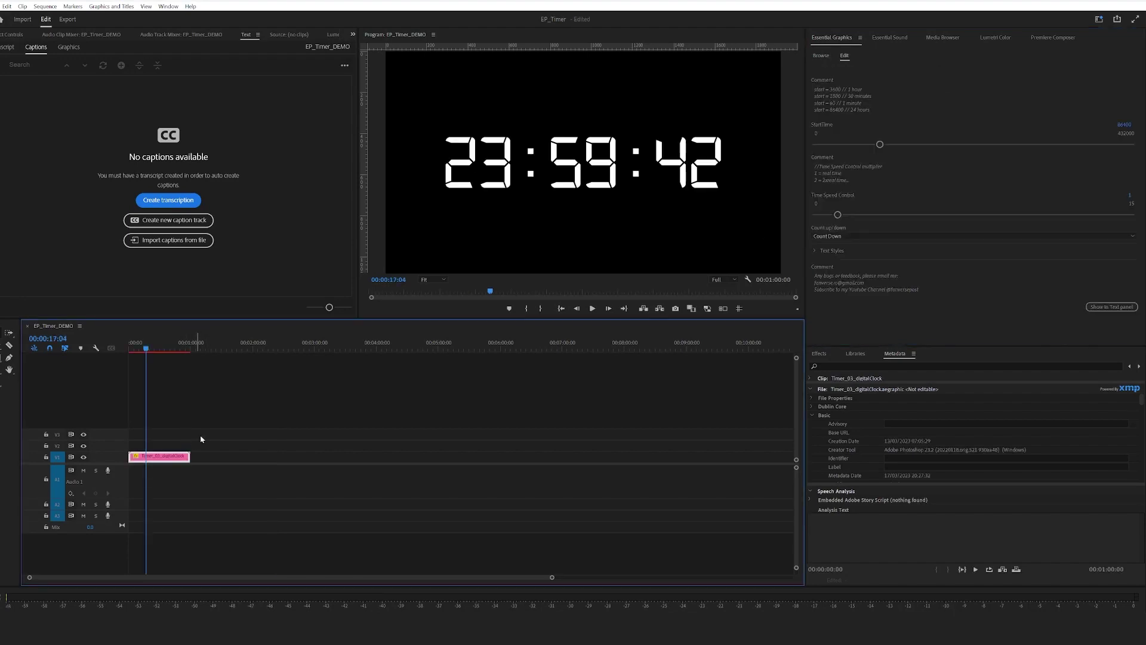
Scrub through the opening seconds of the Timer_03_digitalClock clip from its start.
{"action": "key", "text": "Home"}
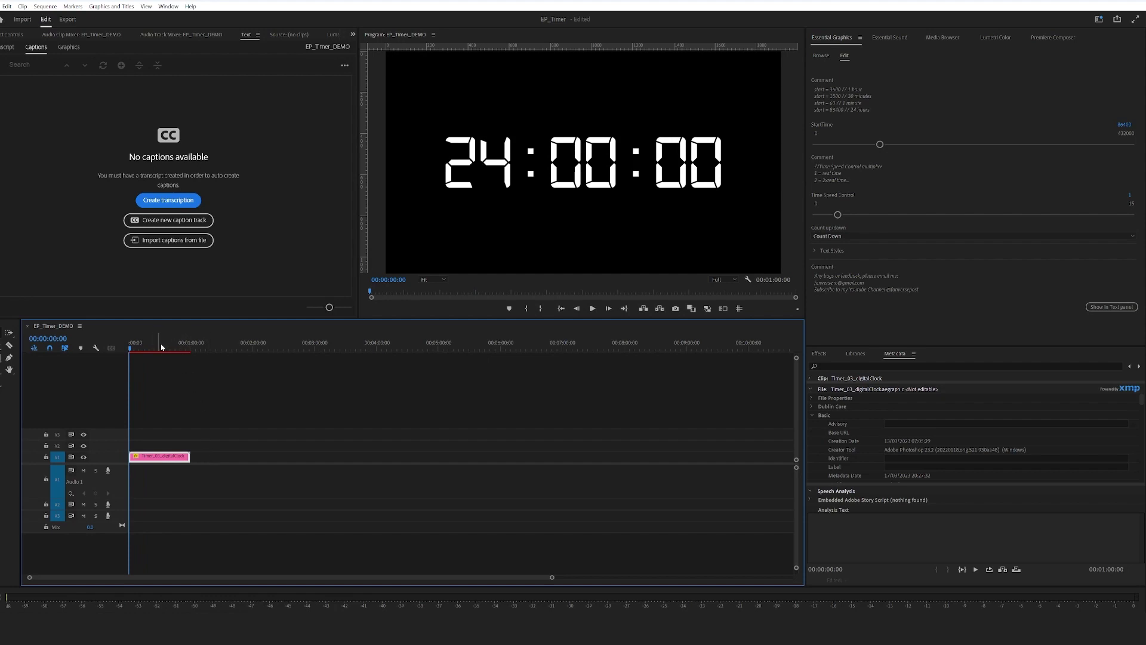
{"action": "left_click_drag", "start_coordinate": [160, 346], "coordinate": [137, 351]}
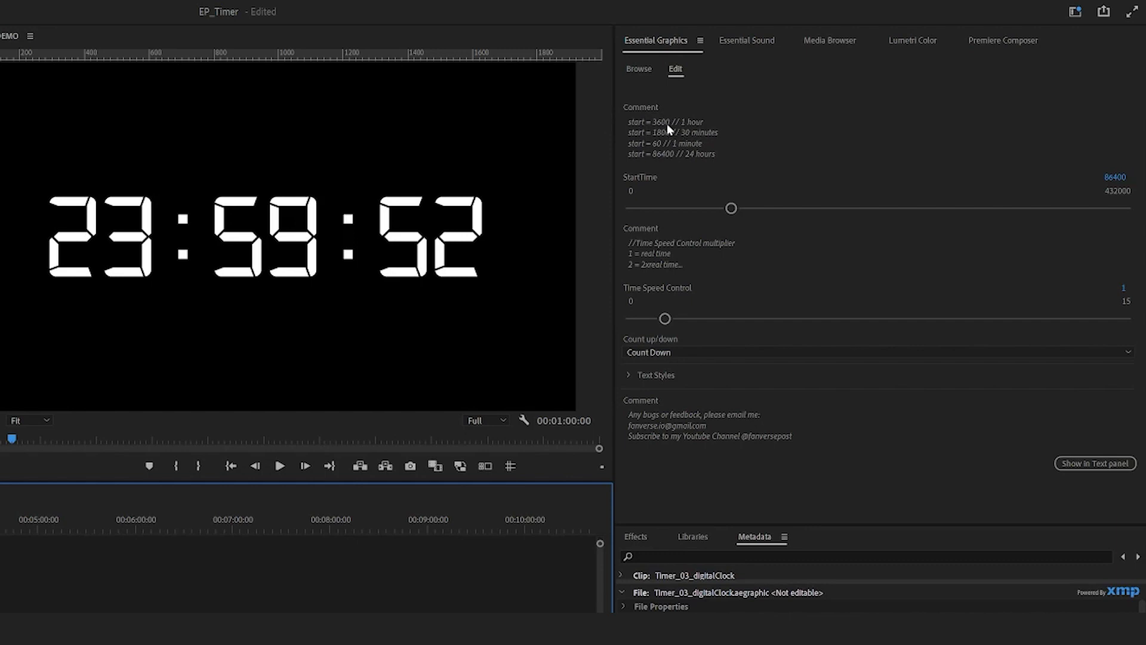
Try the digital clock's StartTime at 3600 for one hour and at 1800 for 30 minutes.
{"action": "left_click", "coordinate": [1116, 177]}
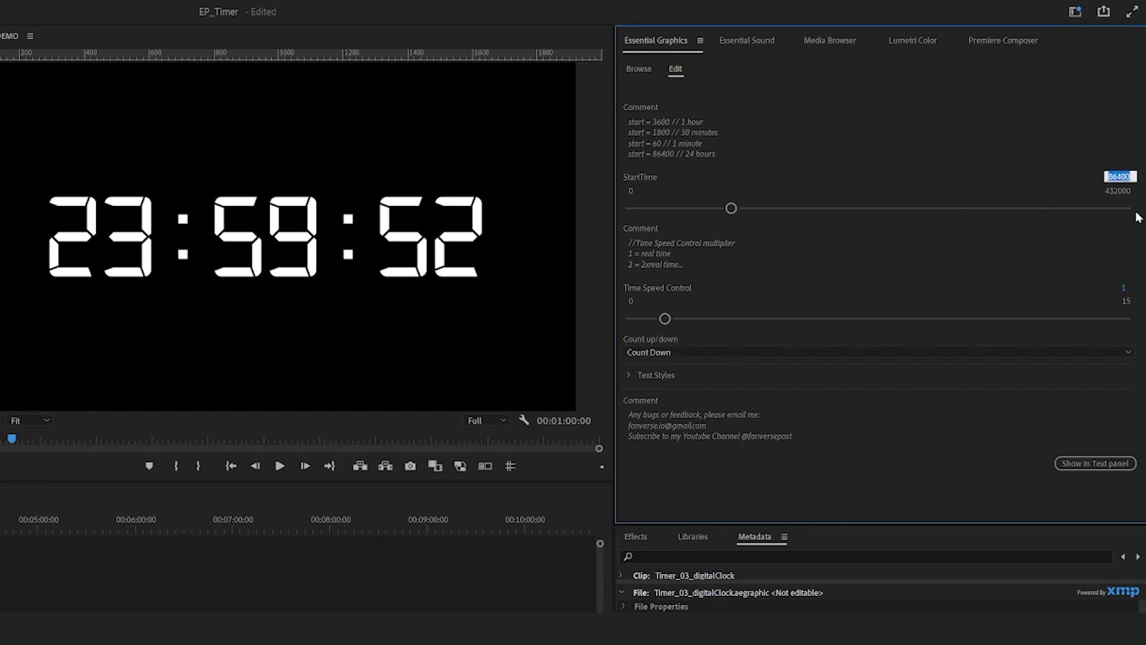
{"action": "type", "text": "3600"}
{"action": "key", "text": "Return"}
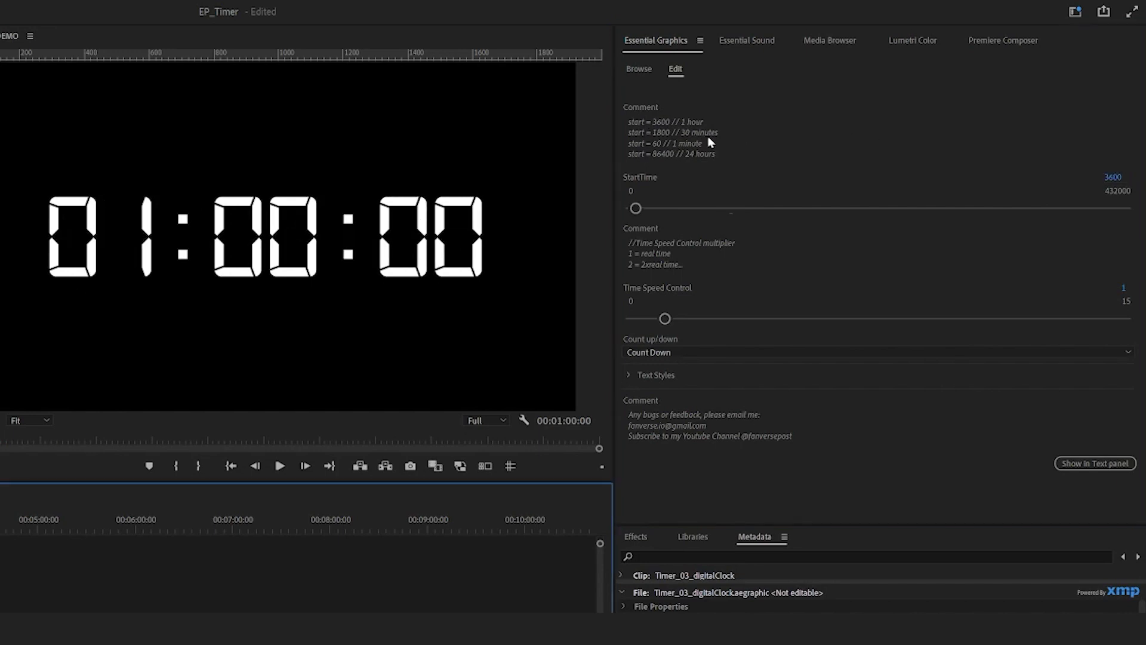
{"action": "left_click", "coordinate": [1114, 177]}
{"action": "type", "text": "42822"}
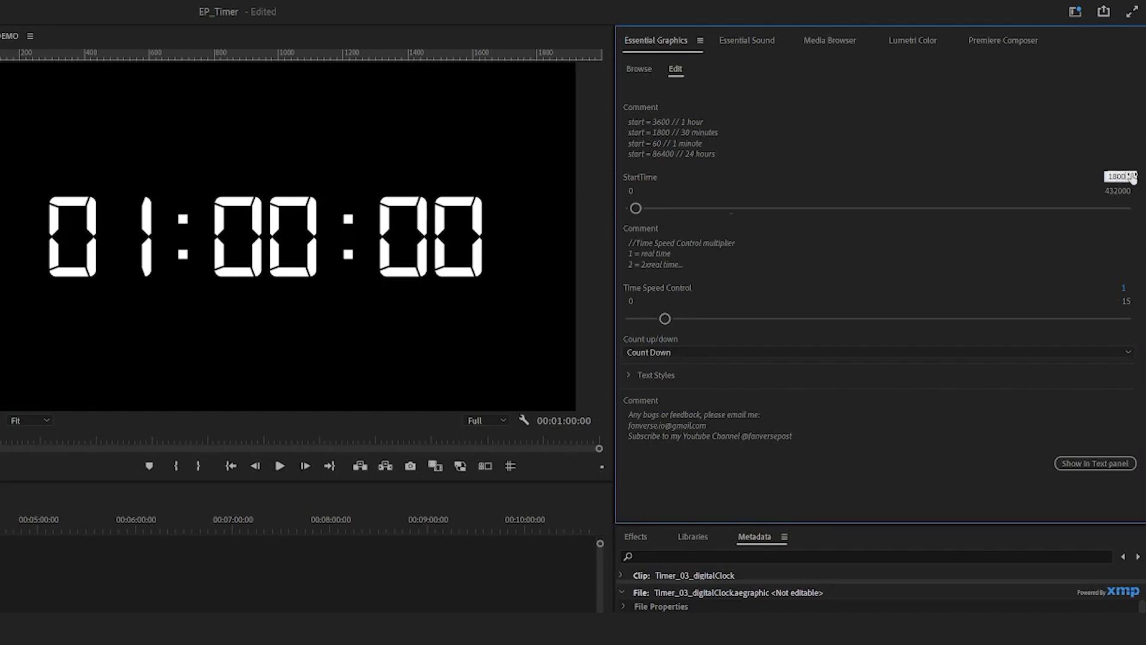
{"action": "key", "text": "Return"}
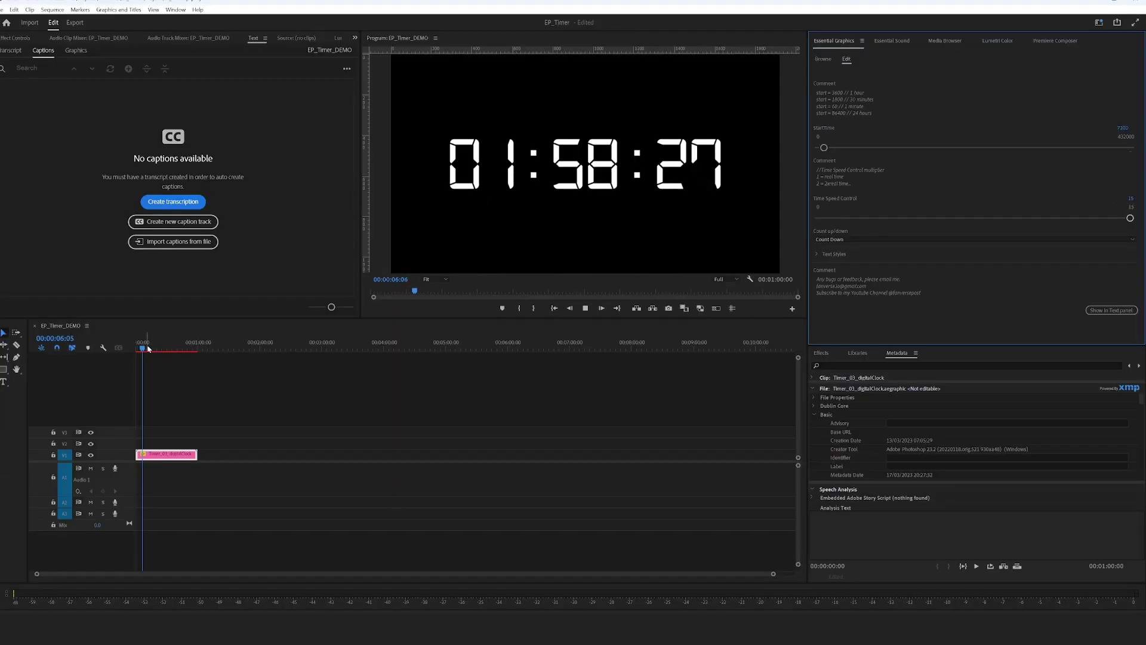
Stop the playback and change the digital clock's Text Color to bright red.
{"action": "key", "text": "space"}
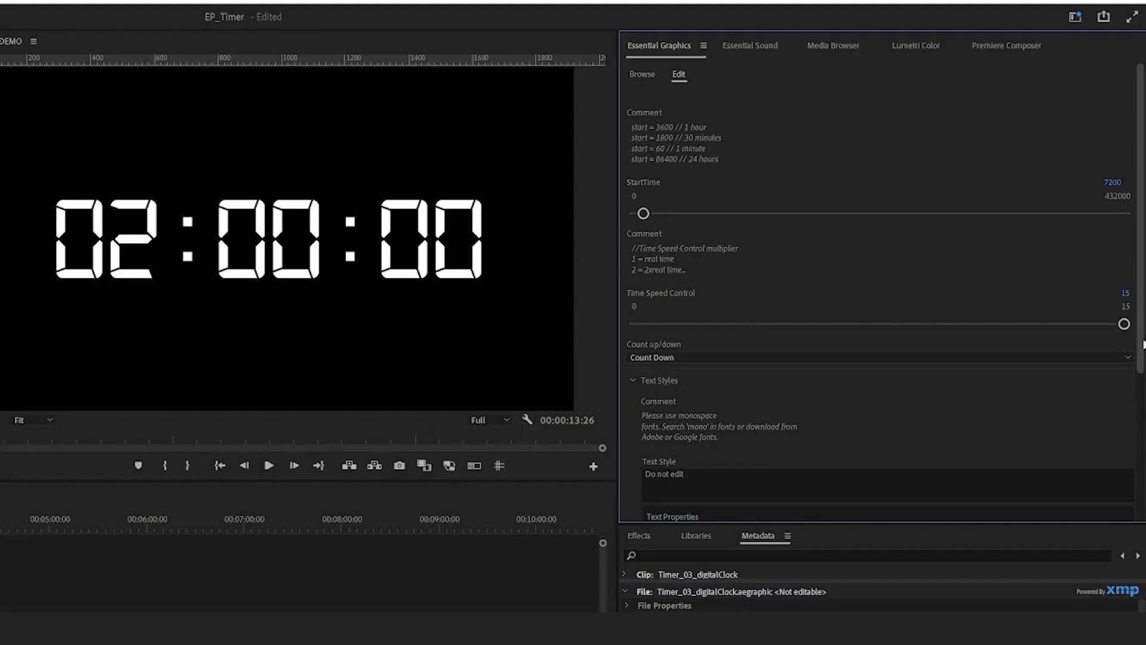
{"action": "scroll", "coordinate": [881, 274], "scroll_direction": "down", "scroll_amount": 4}
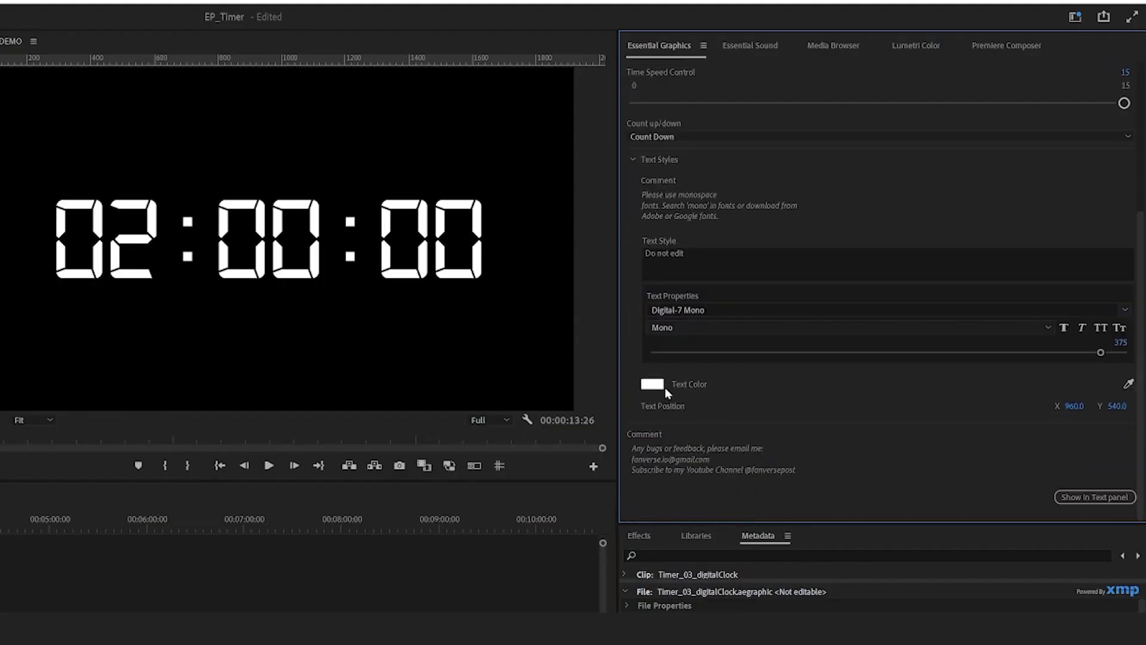
{"action": "left_click", "coordinate": [652, 385]}
{"action": "left_click", "coordinate": [242, 410]}
{"action": "left_click", "coordinate": [381, 370]}
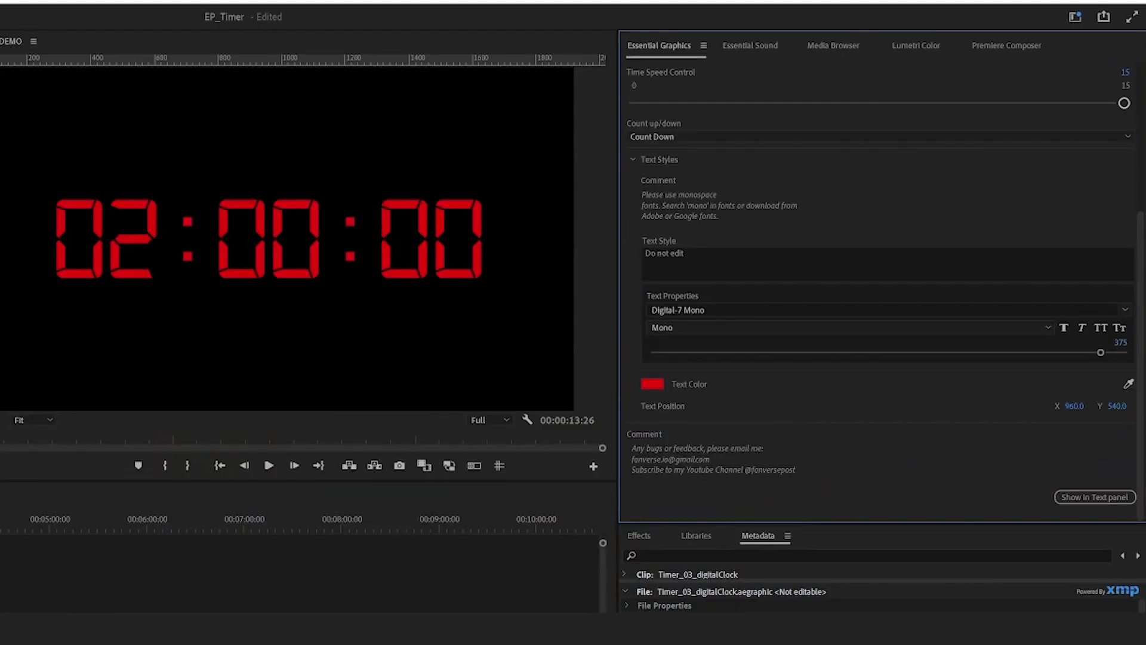
Reduce the digital clock's font size and shift its Text Position horizontally.
{"action": "left_click_drag", "start_coordinate": [1074, 406], "coordinate": [1034, 406]}
{"action": "left_click_drag", "start_coordinate": [1100, 352], "coordinate": [955, 352]}
{"action": "left_click_drag", "start_coordinate": [1074, 406], "coordinate": [1140, 406]}
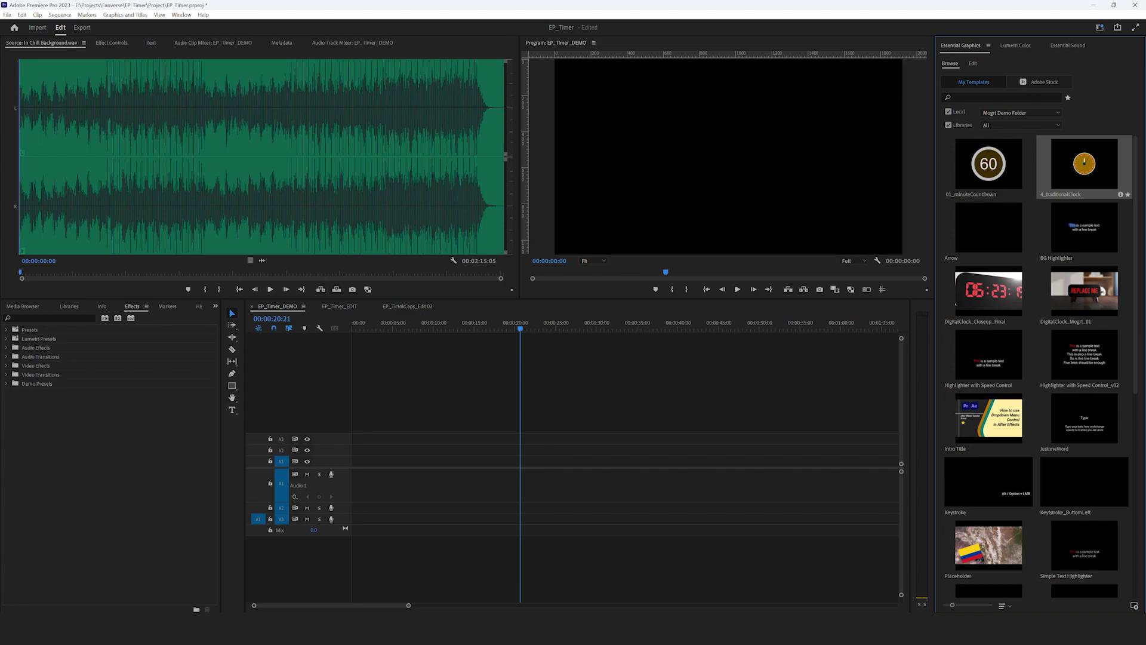
Place the 4_traditionalClock template at the start of video track V1 and play it from near the beginning.
{"action": "left_click_drag", "start_coordinate": [1084, 164], "coordinate": [354, 461]}
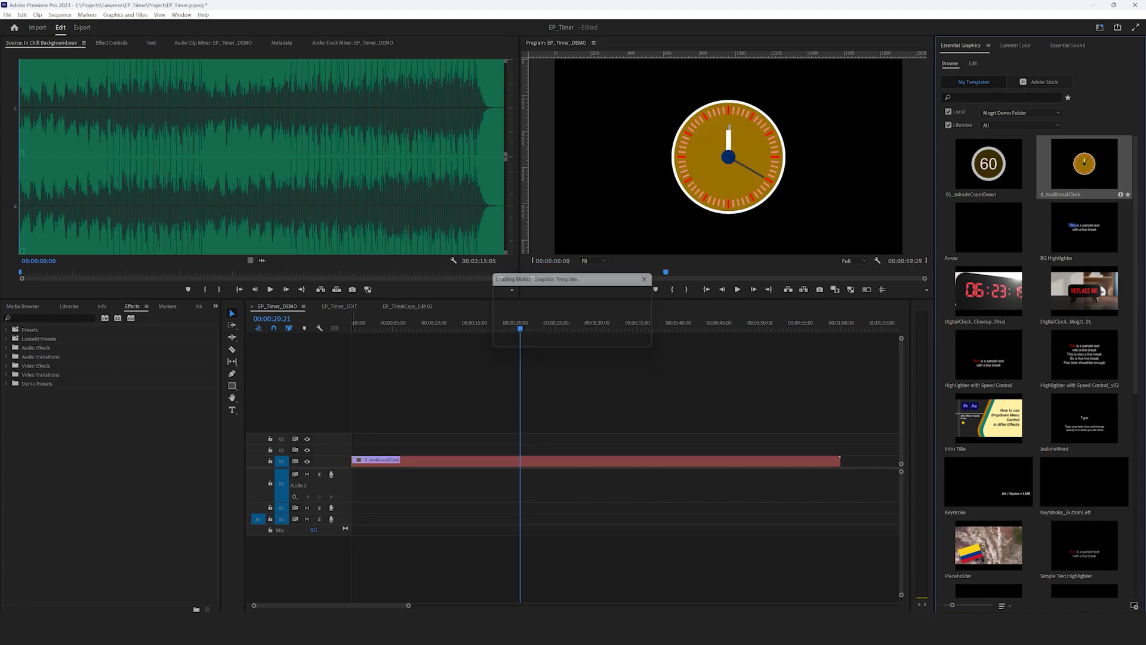
{"action": "left_click", "coordinate": [359, 323]}
{"action": "key", "text": "space"}
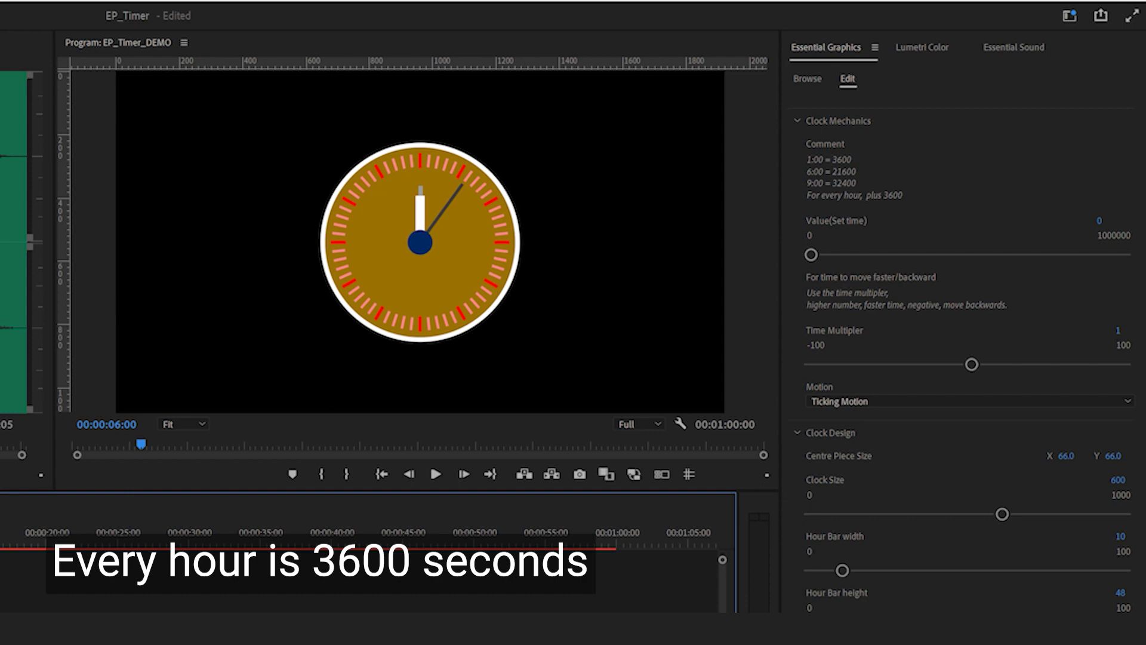
Return to the start of the sequence and set the traditional clock's Value(Set time) to 3600.
{"action": "key", "text": "Home"}
{"action": "left_click", "coordinate": [1100, 220]}
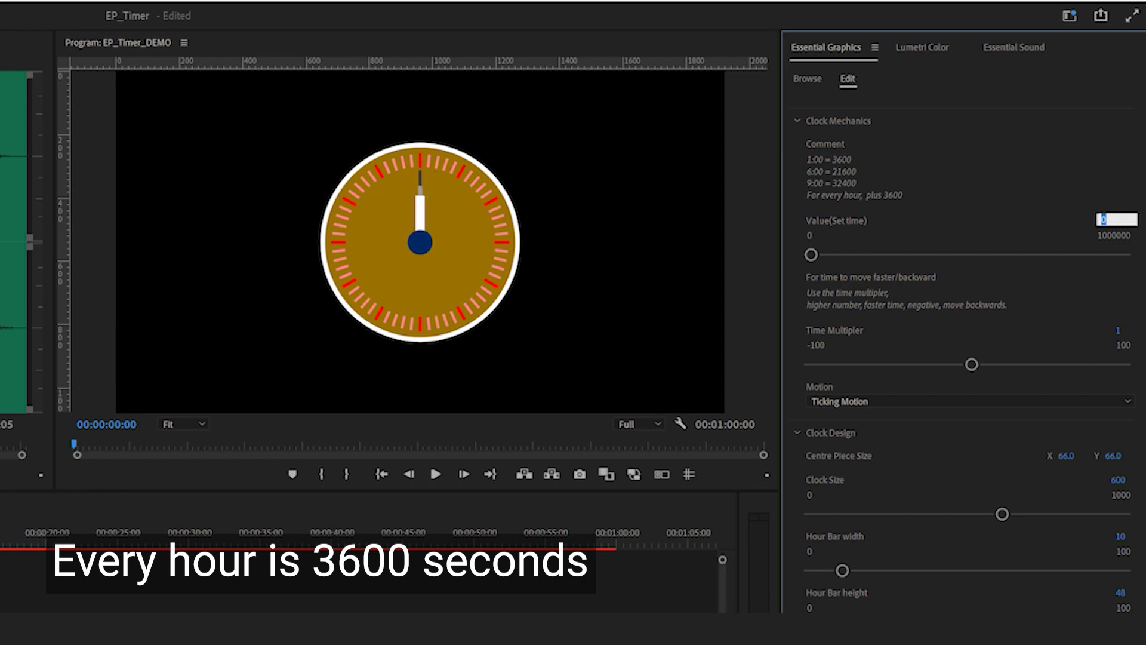
{"action": "type", "text": "3600"}
{"action": "key", "text": "Return"}
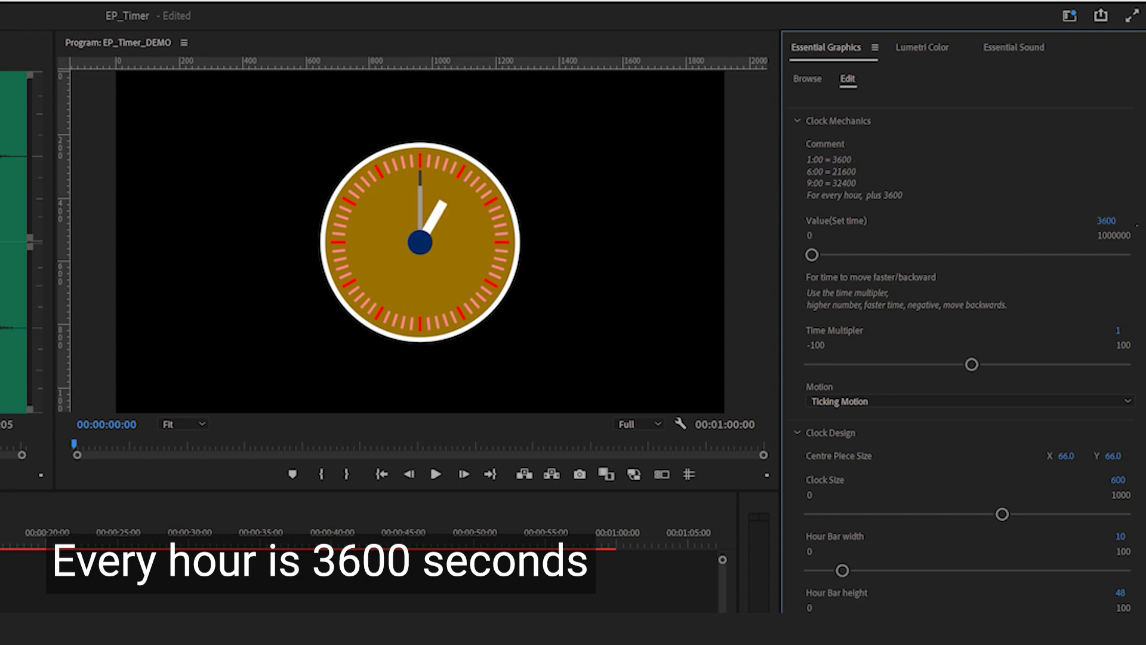
Try a Value(Set time) of 7200 on the traditional clock.
{"action": "left_click", "coordinate": [1106, 220]}
{"action": "type", "text": "7200"}
{"action": "key", "text": "Return"}
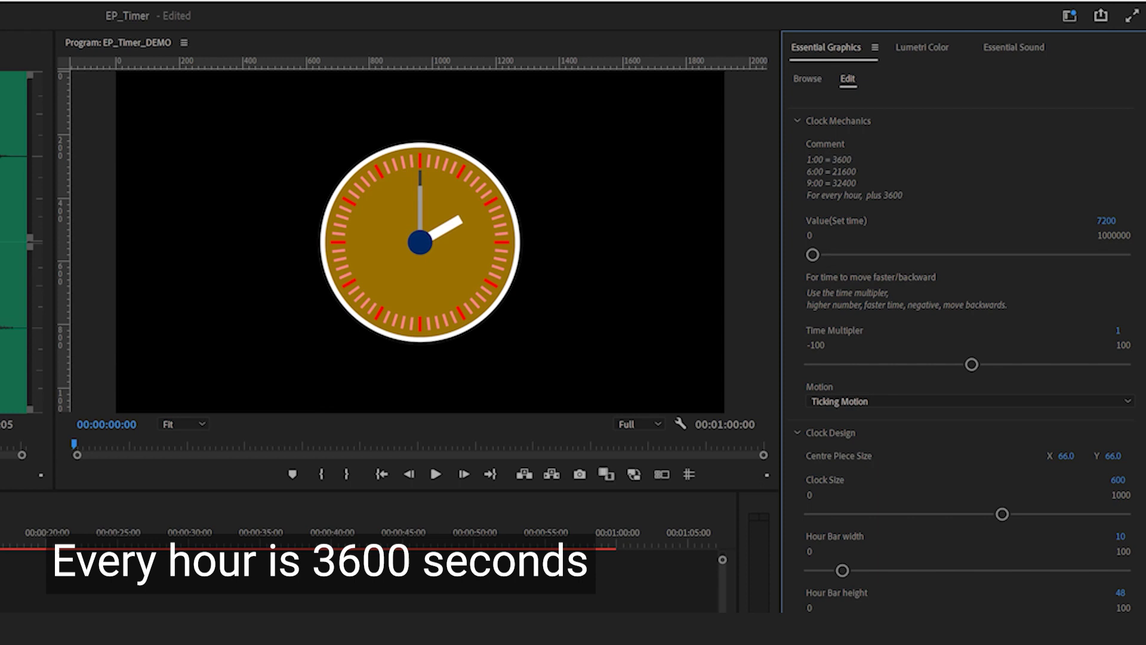
Set the traditional clock's Value(Set time) back to 3600 and play a few seconds of it.
{"action": "left_click_drag", "start_coordinate": [1106, 221], "coordinate": [1139, 221]}
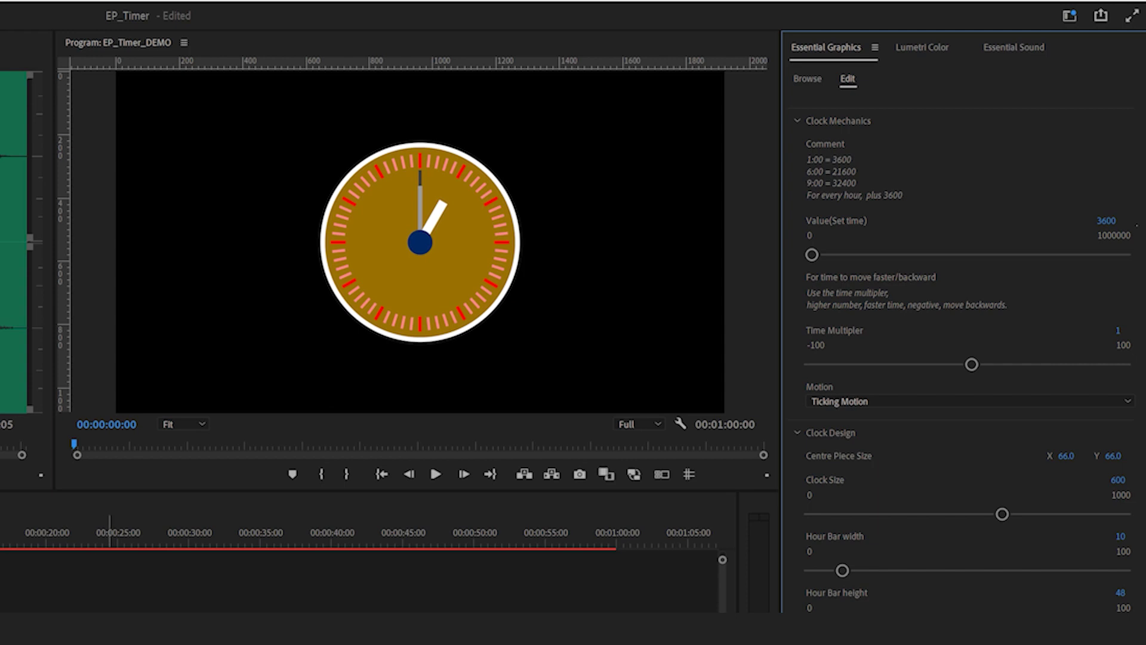
{"action": "key", "text": "space"}
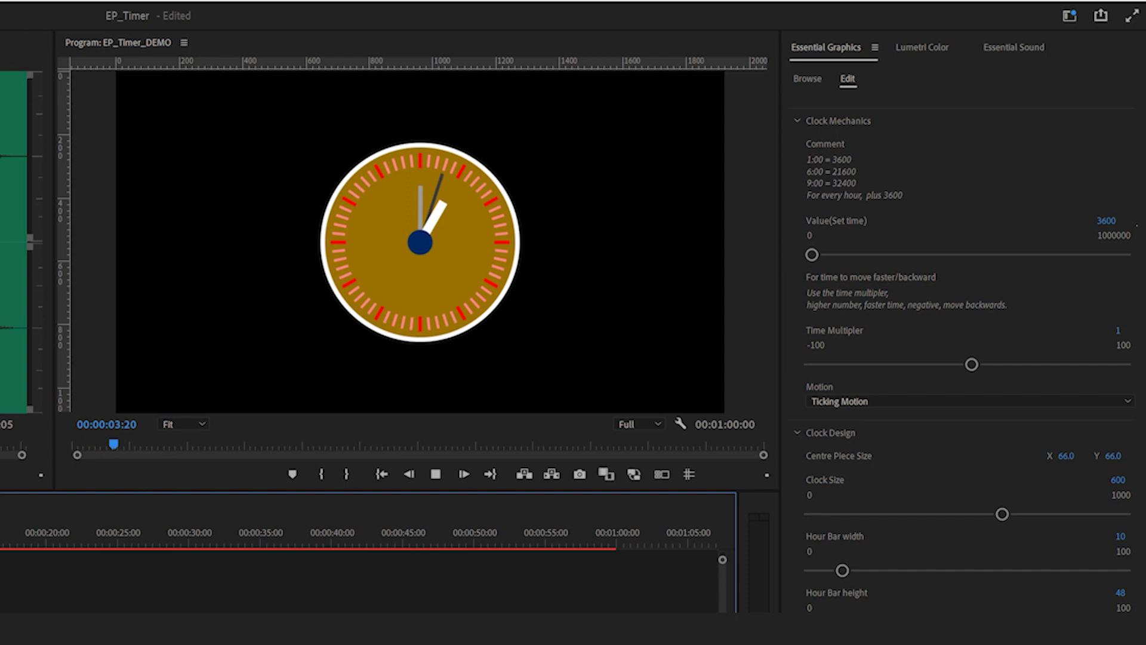
{"action": "key", "text": "space"}
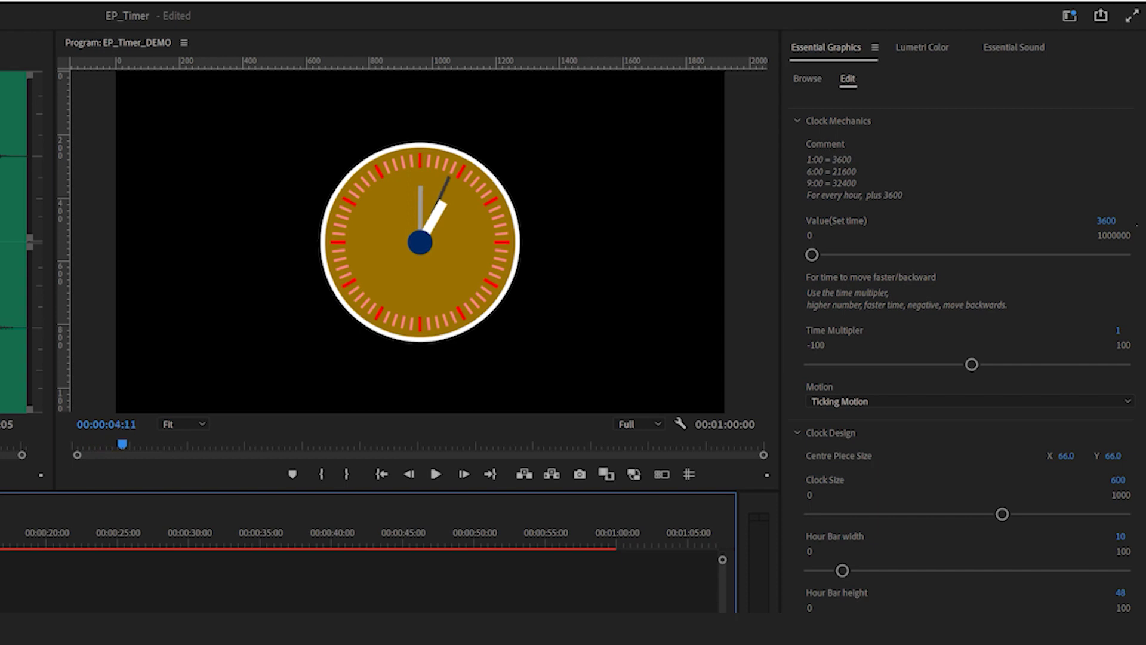
Set the traditional clock's Time Multiplier to 2 and play it from the start of the sequence.
{"action": "left_click", "coordinate": [1118, 330]}
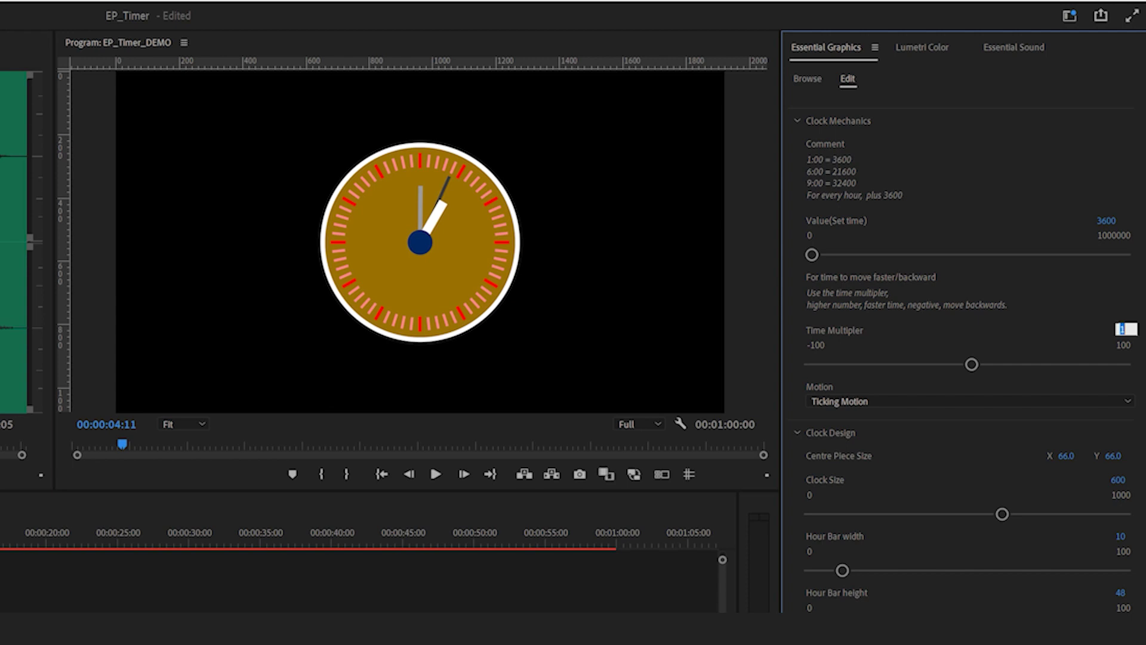
{"action": "key", "text": "Return"}
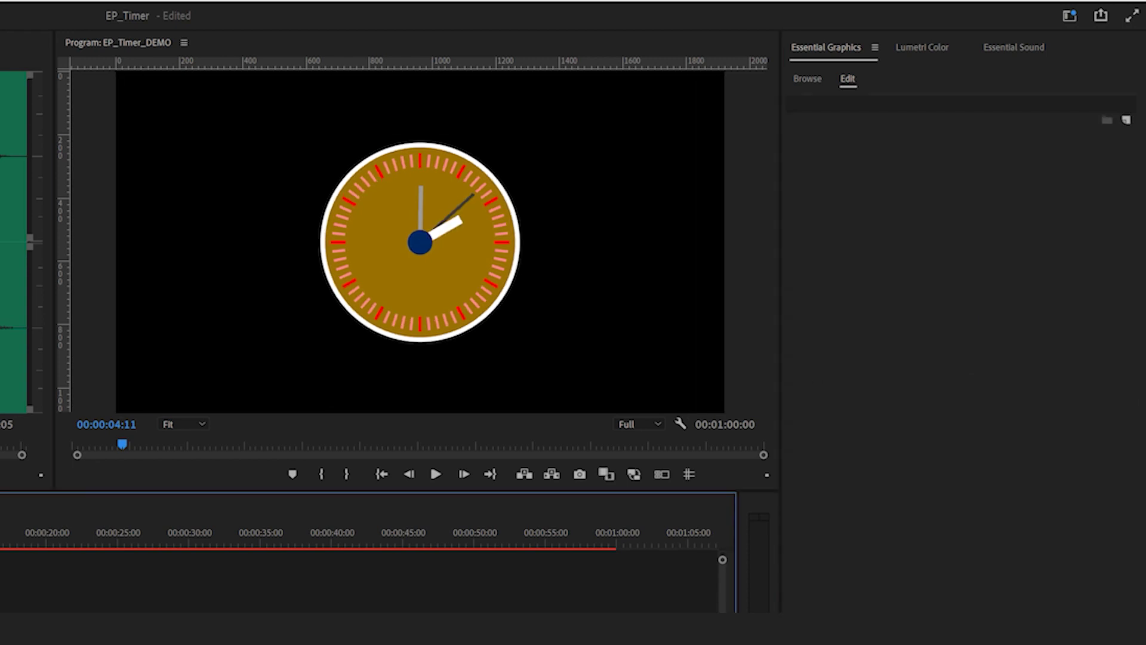
{"action": "key", "text": "Home"}
{"action": "key", "text": "space"}
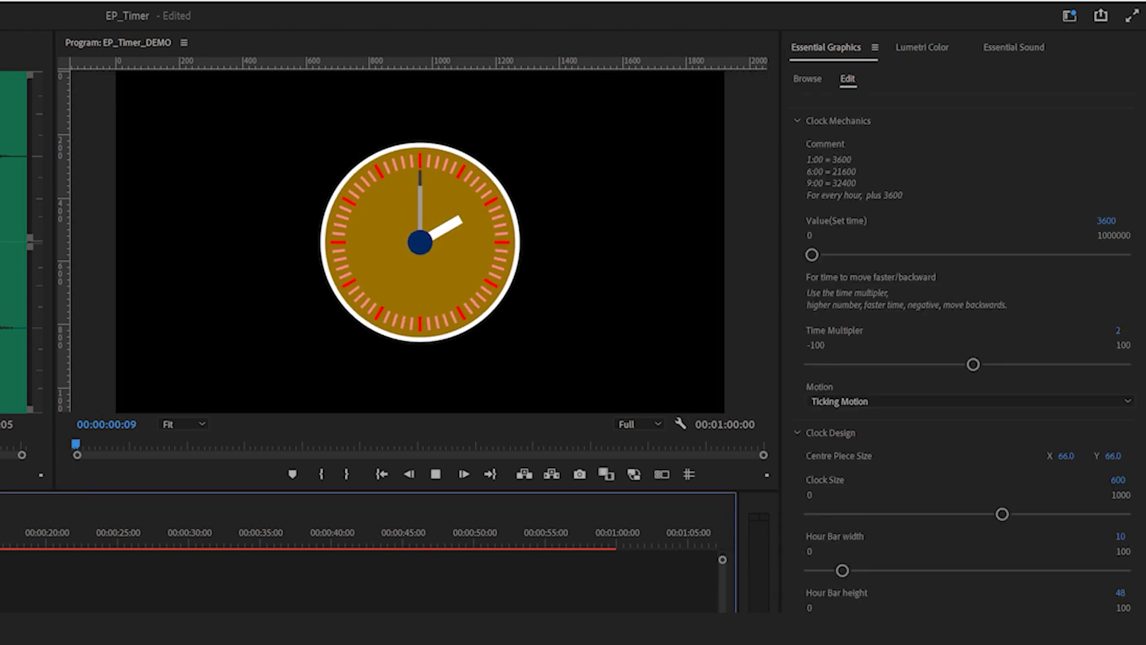
{"action": "key", "text": "space"}
Set the traditional clock's Time Multiplier to 10 and play a few seconds of the faster motion.
{"action": "left_click", "coordinate": [1118, 330]}
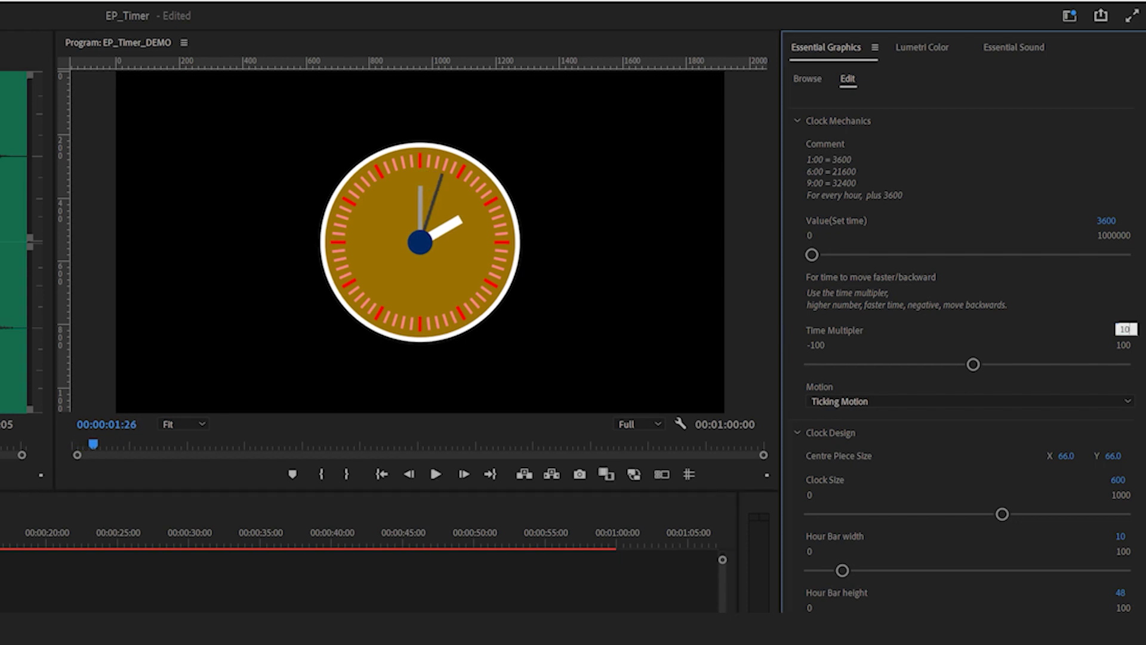
{"action": "key", "text": "Return"}
{"action": "left_click", "coordinate": [90, 577]}
{"action": "key", "text": "space"}
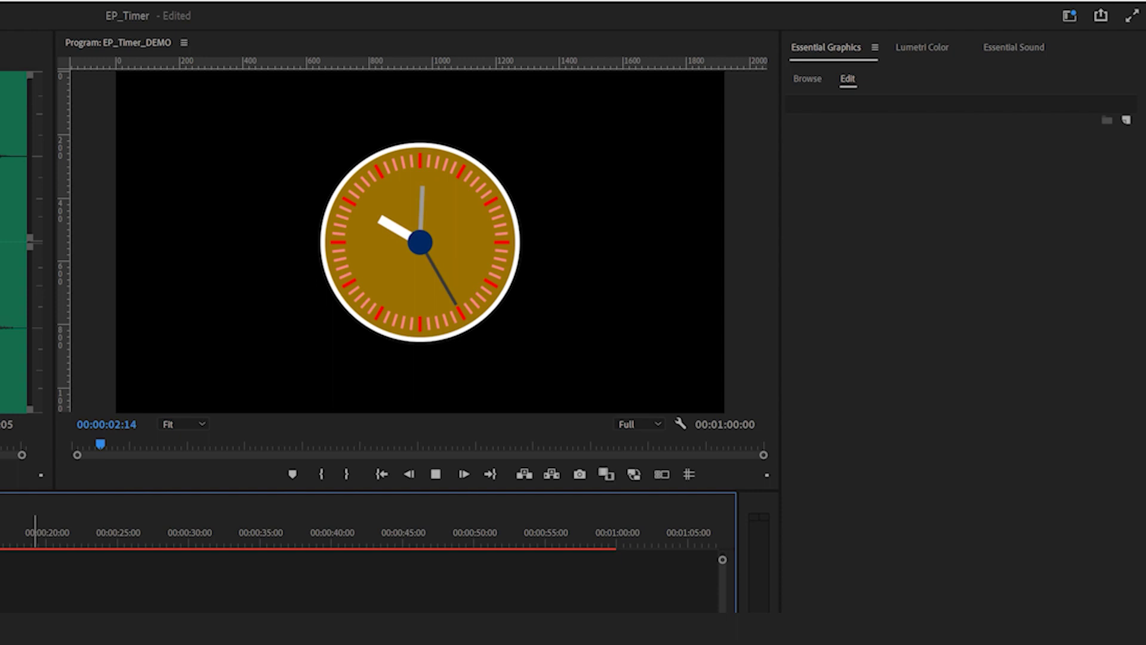
{"action": "key", "text": "space"}
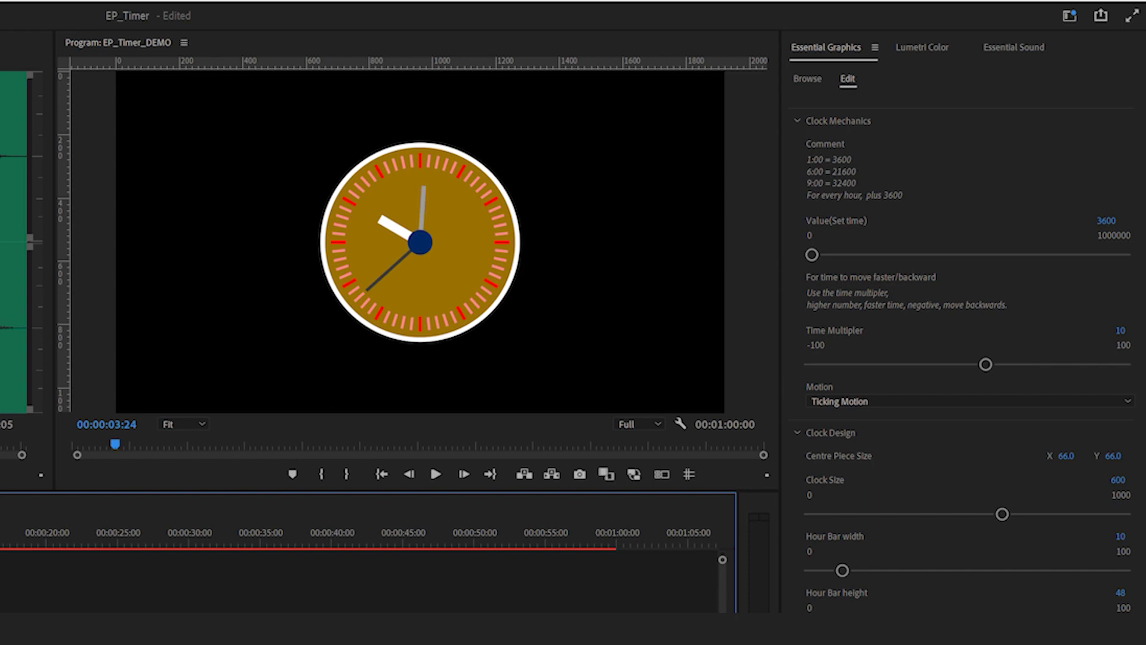
Try a Time Multiplier of -5 on the traditional clock and play a few seconds of it.
{"action": "left_click", "coordinate": [1121, 331]}
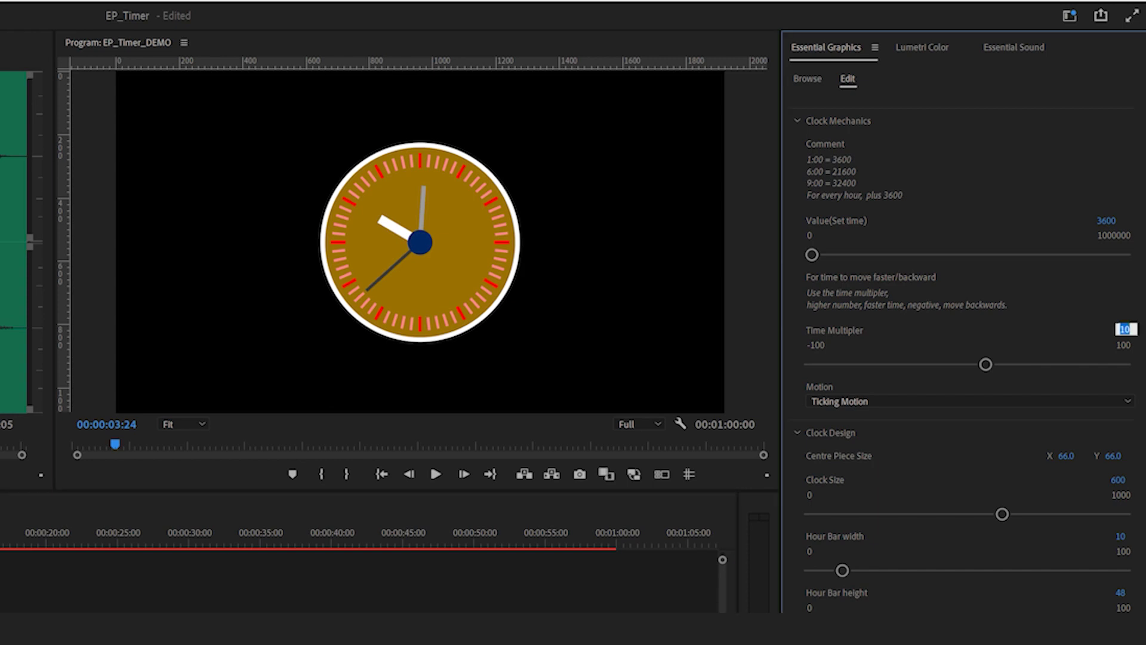
{"action": "type", "text": "-5"}
{"action": "key", "text": "Return"}
{"action": "key", "text": "space"}
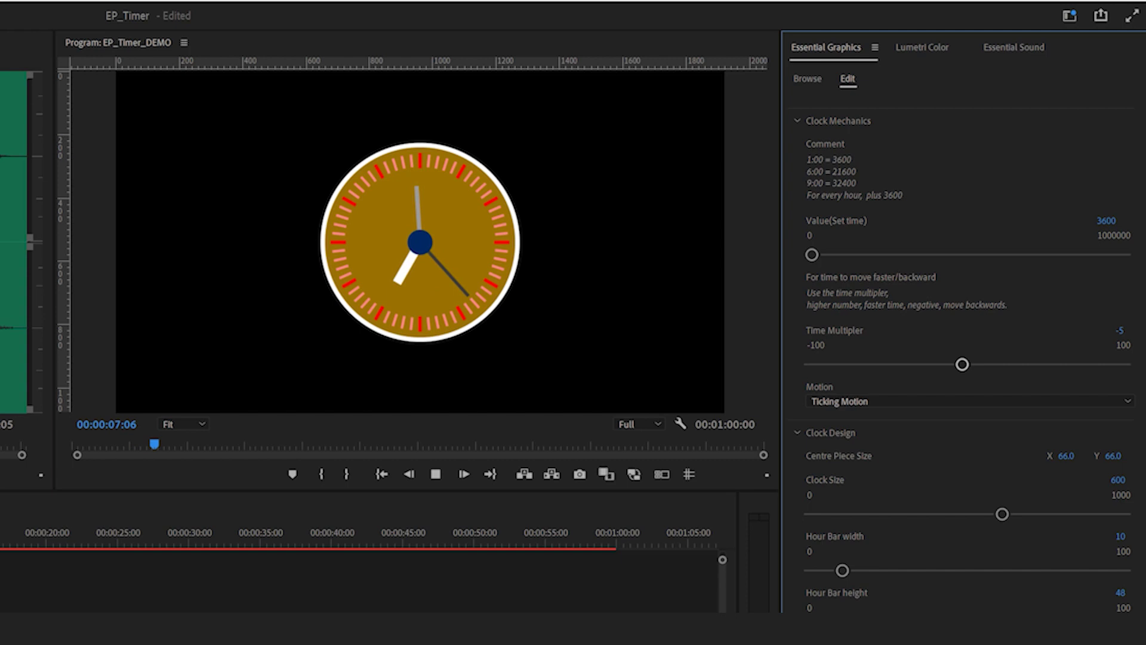
{"action": "key", "text": "space"}
Set the traditional clock's Time Multiplier to 1 and play it briefly.
{"action": "left_click", "coordinate": [1123, 329]}
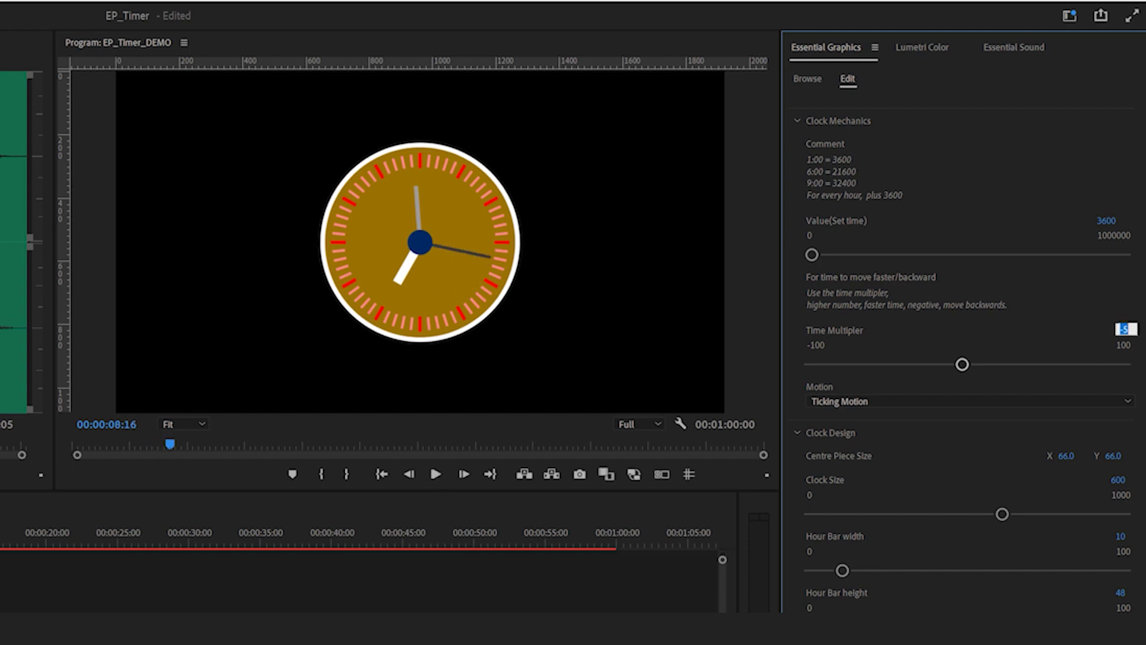
{"action": "type", "text": "1"}
{"action": "key", "text": "Return"}
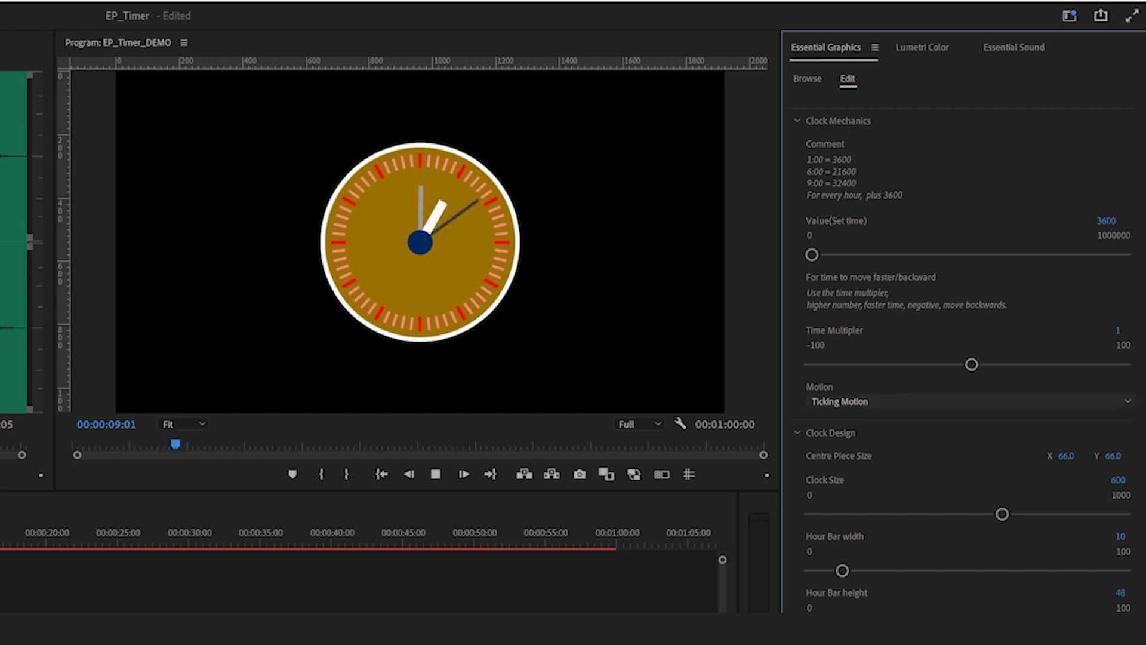
{"action": "key", "text": "space"}
Change the traditional clock's Motion to Smooth Motion and play a few seconds from near the start of the sequence.
{"action": "left_click", "coordinate": [969, 402]}
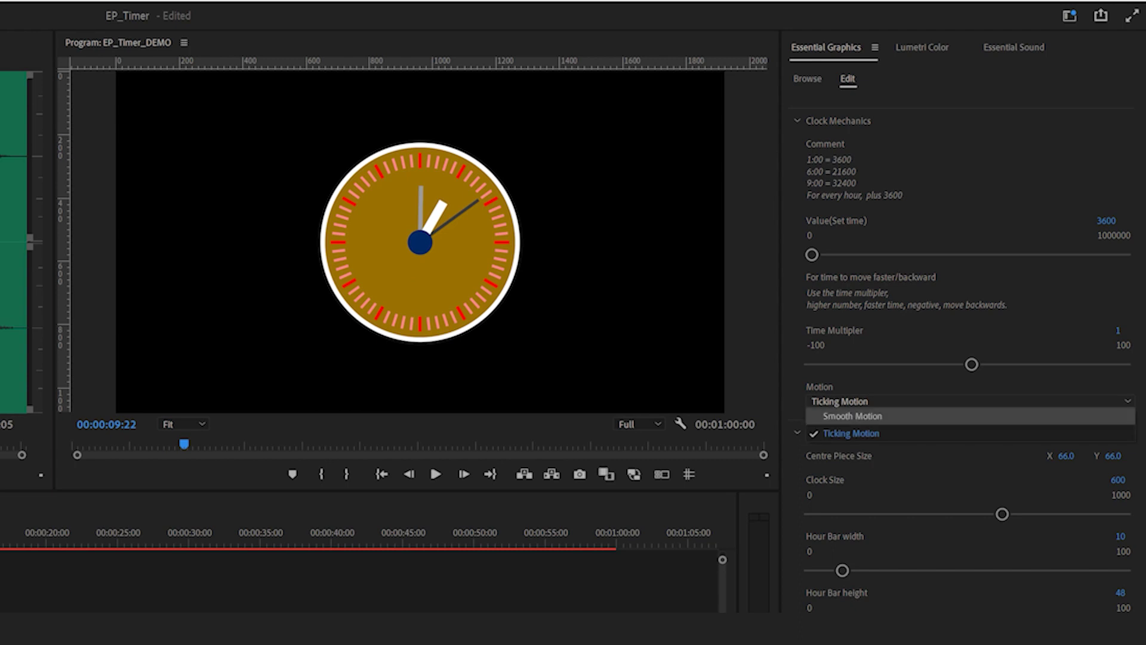
{"action": "left_click", "coordinate": [852, 416]}
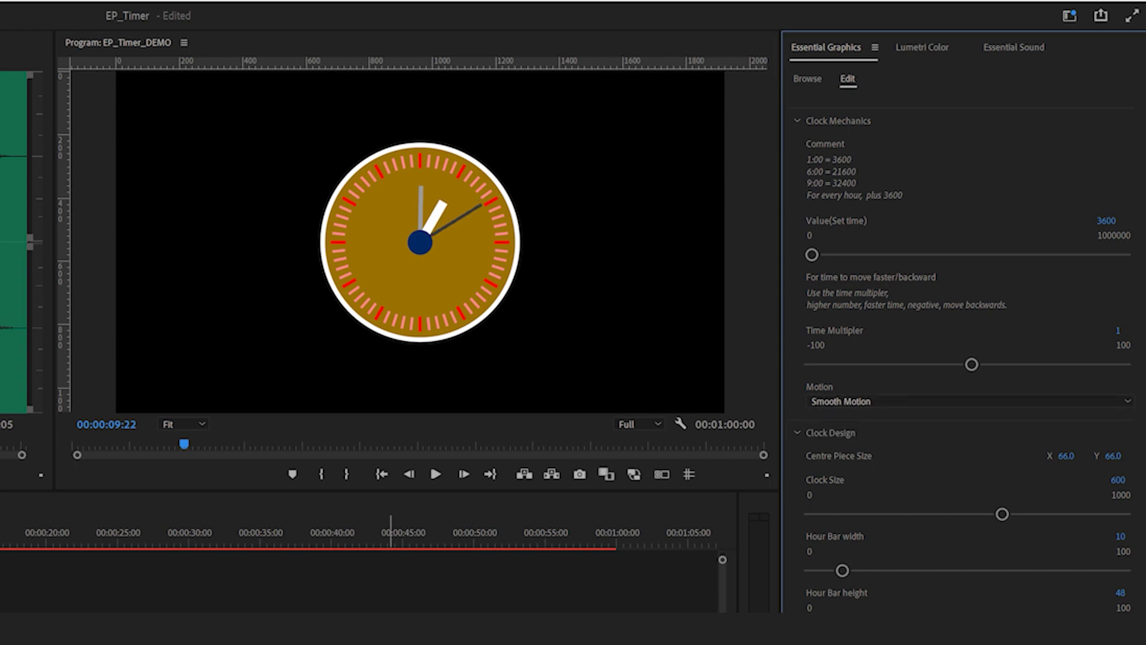
{"action": "left_click", "coordinate": [87, 444]}
{"action": "key", "text": "space"}
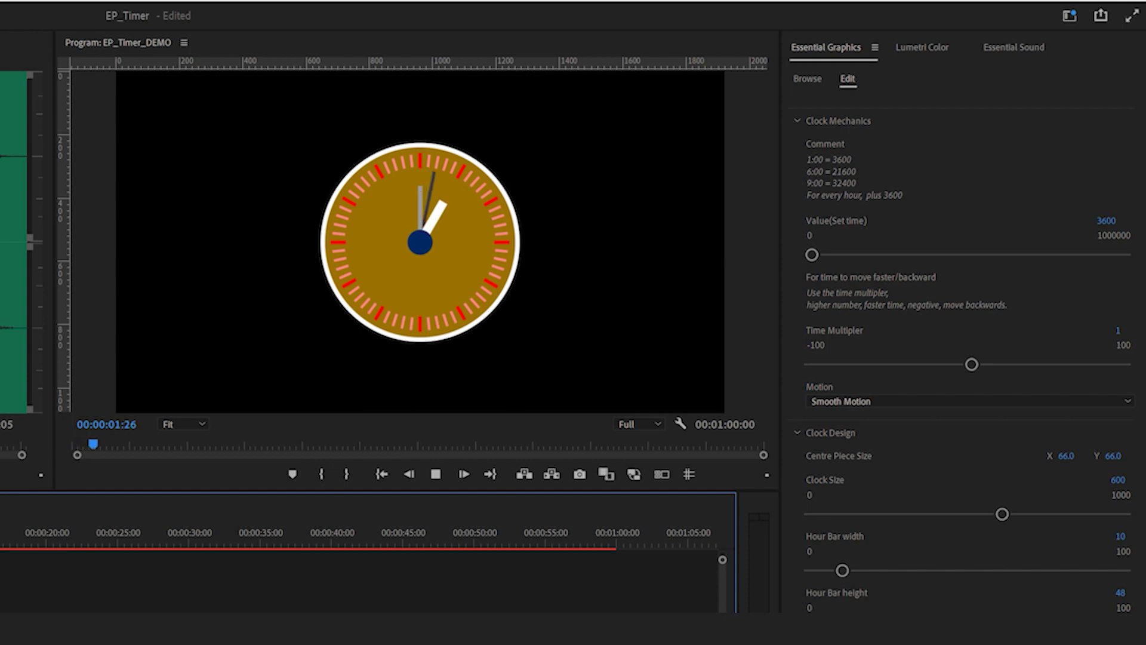
{"action": "key", "text": "space"}
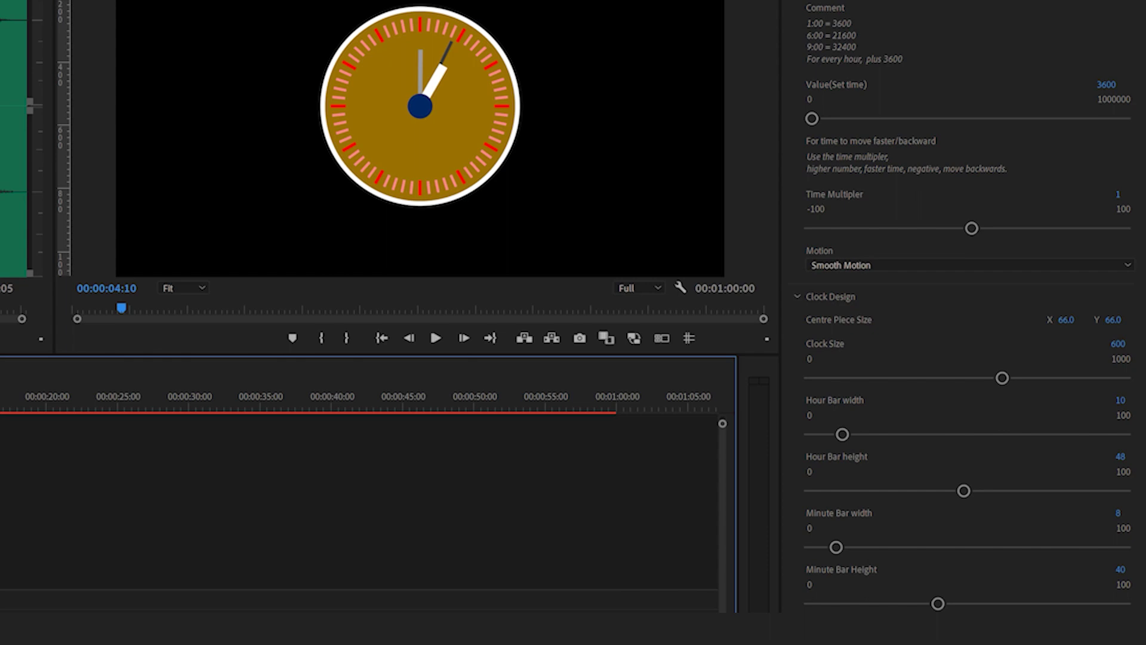
Adjust the traditional clock's Clock Size, Hour Bar width and Hour Bar height.
{"action": "mouse_move", "coordinate": [1002, 378]}
{"action": "left_mouse_down"}
{"action": "mouse_move", "coordinate": [982, 378]}
{"action": "mouse_move", "coordinate": [1002, 378]}
{"action": "left_mouse_up"}
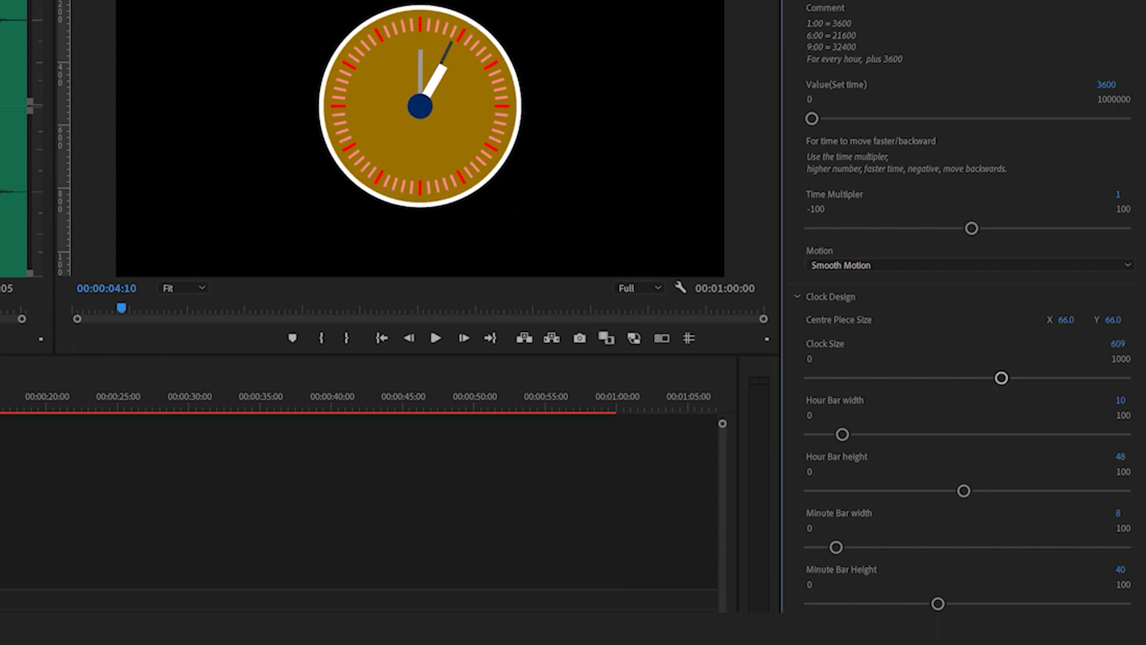
{"action": "mouse_move", "coordinate": [842, 434]}
{"action": "left_mouse_down"}
{"action": "mouse_move", "coordinate": [877, 434]}
{"action": "mouse_move", "coordinate": [842, 434]}
{"action": "left_mouse_up"}
{"action": "mouse_move", "coordinate": [963, 491]}
{"action": "left_mouse_down"}
{"action": "mouse_move", "coordinate": [916, 491]}
{"action": "mouse_move", "coordinate": [970, 491]}
{"action": "left_mouse_up"}
{"action": "mouse_move", "coordinate": [1001, 378]}
{"action": "left_mouse_down"}
{"action": "mouse_move", "coordinate": [911, 378]}
{"action": "mouse_move", "coordinate": [1045, 378]}
{"action": "mouse_move", "coordinate": [1016, 378]}
{"action": "left_mouse_up"}
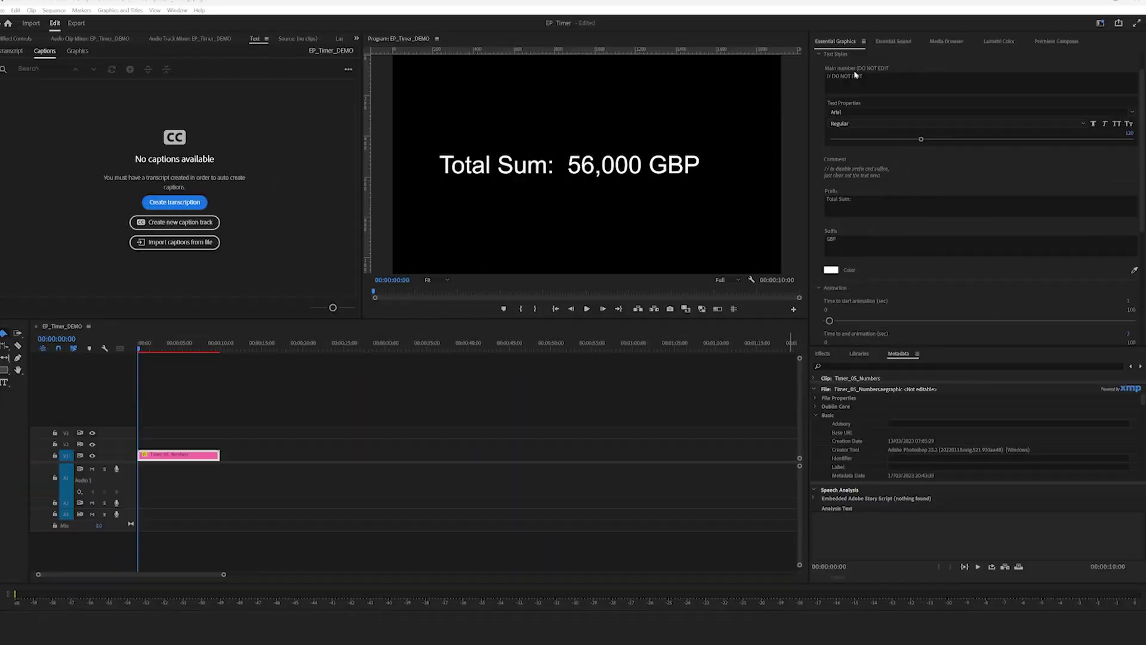
Replace the number counter's prefix with £ and its suffix with USD.
{"action": "scroll", "coordinate": [857, 99], "scroll_direction": "up", "scroll_amount": 1}
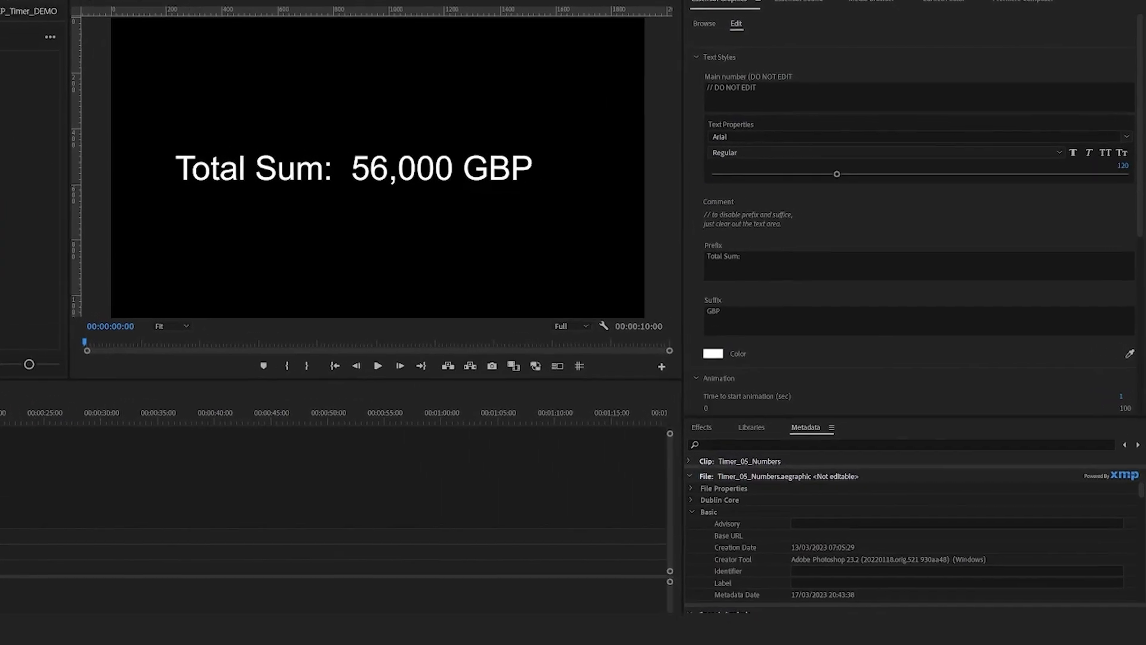
{"action": "key", "text": "shift+3"}
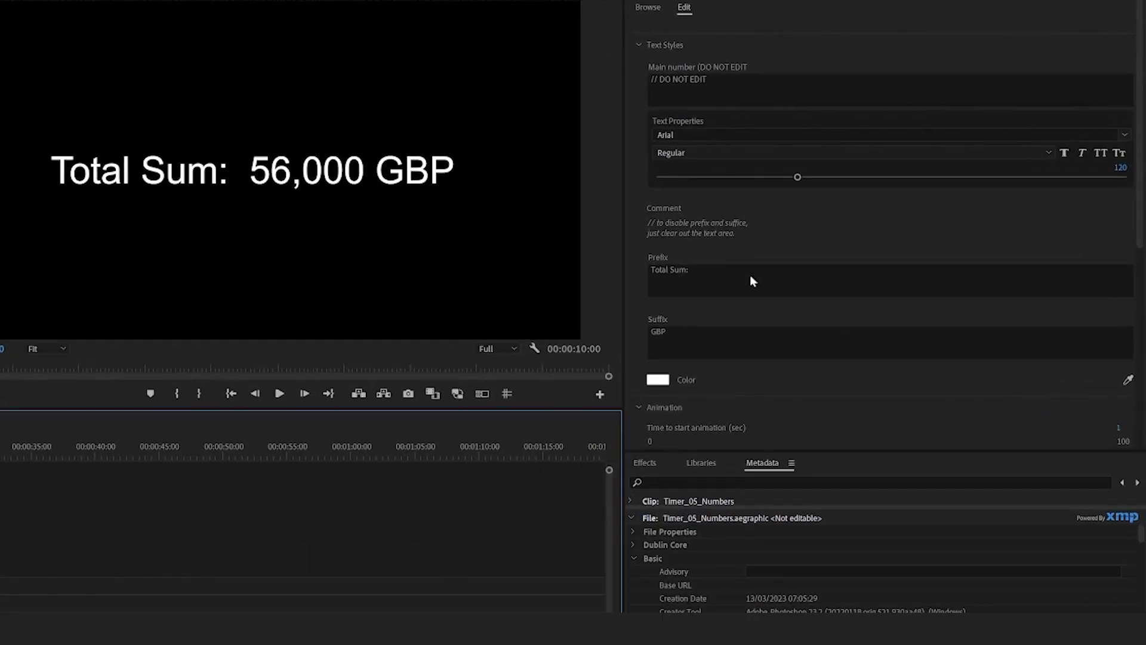
{"action": "left_click", "coordinate": [727, 272]}
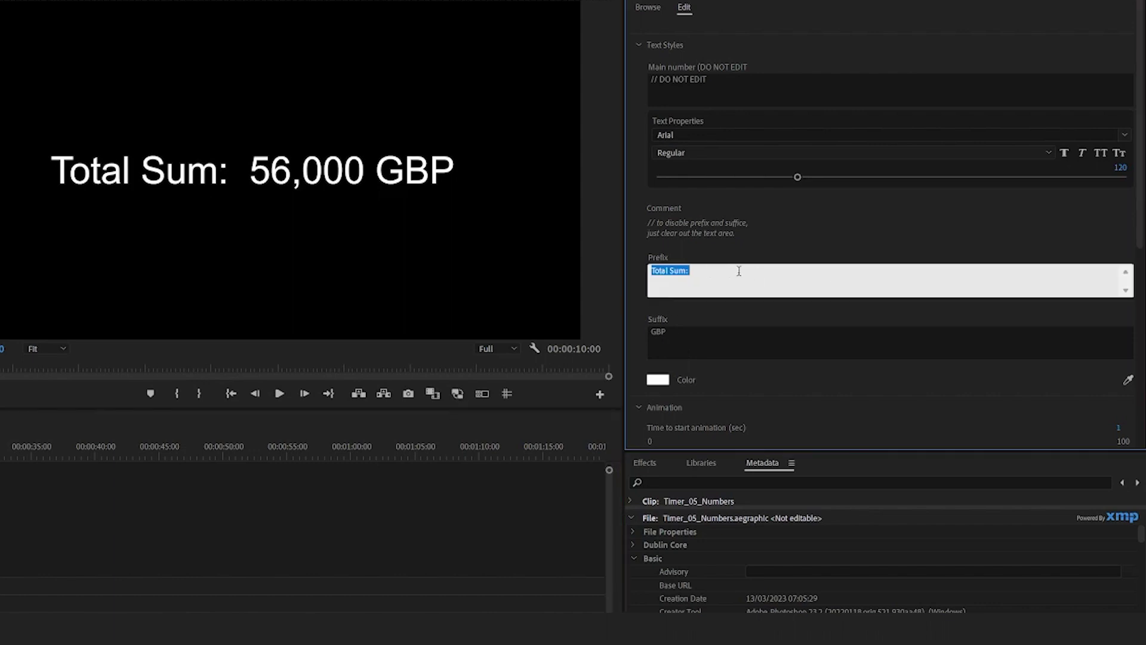
{"action": "type", "text": "£"}
{"action": "left_click", "coordinate": [678, 333]}
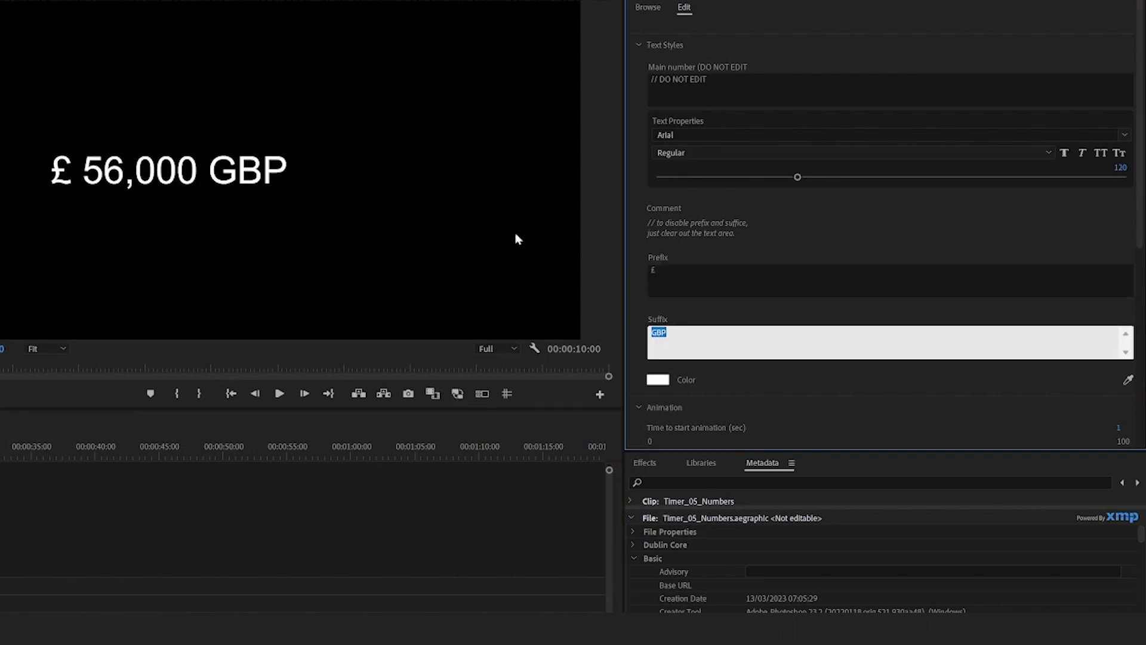
{"action": "type", "text": "£"}
{"action": "type", "text": "USD"}
Change the number counter's text colour to dark red AB0505.
{"action": "left_click", "coordinate": [658, 380]}
{"action": "left_click", "coordinate": [255, 430]}
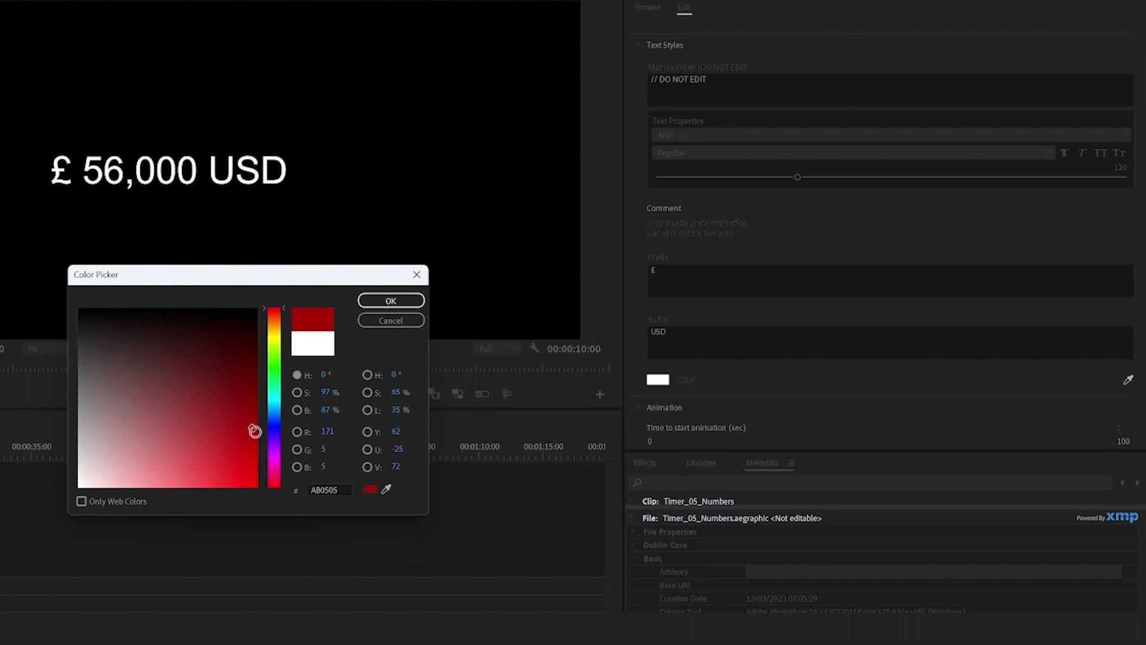
{"action": "left_click", "coordinate": [391, 301]}
Set the number animation to start at 0 seconds and end at 5 seconds.
{"action": "scroll", "coordinate": [648, 118], "scroll_direction": "down", "scroll_amount": 5}
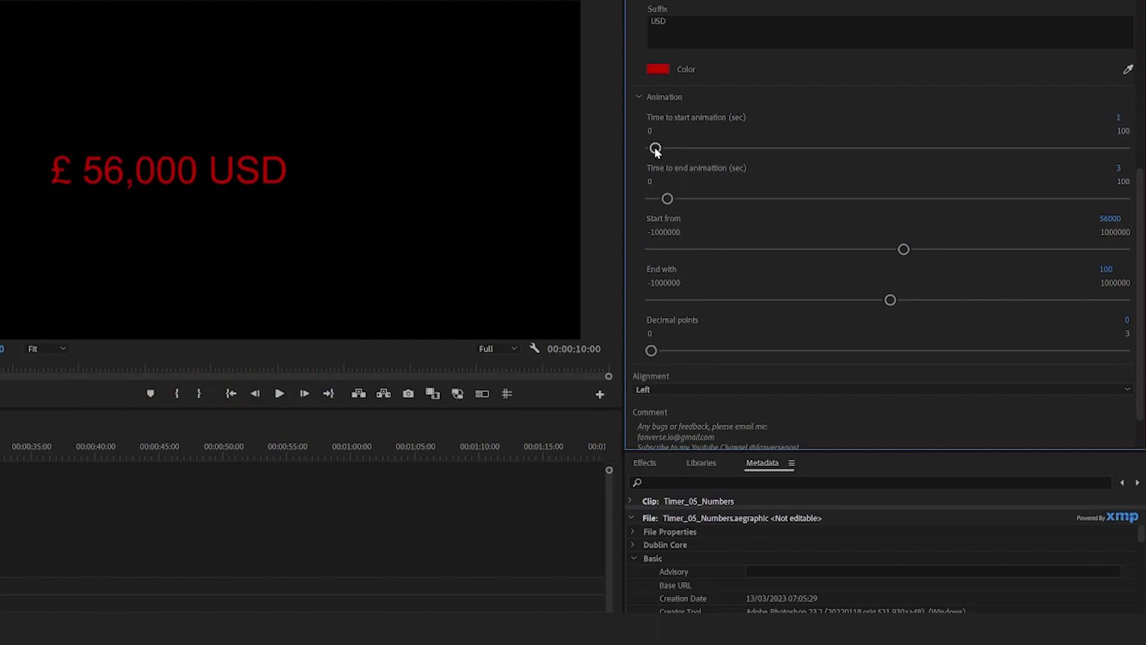
{"action": "left_click_drag", "start_coordinate": [655, 148], "coordinate": [622, 147]}
{"action": "left_click", "coordinate": [1120, 168]}
{"action": "type", "text": "5"}
{"action": "key", "text": "Return"}
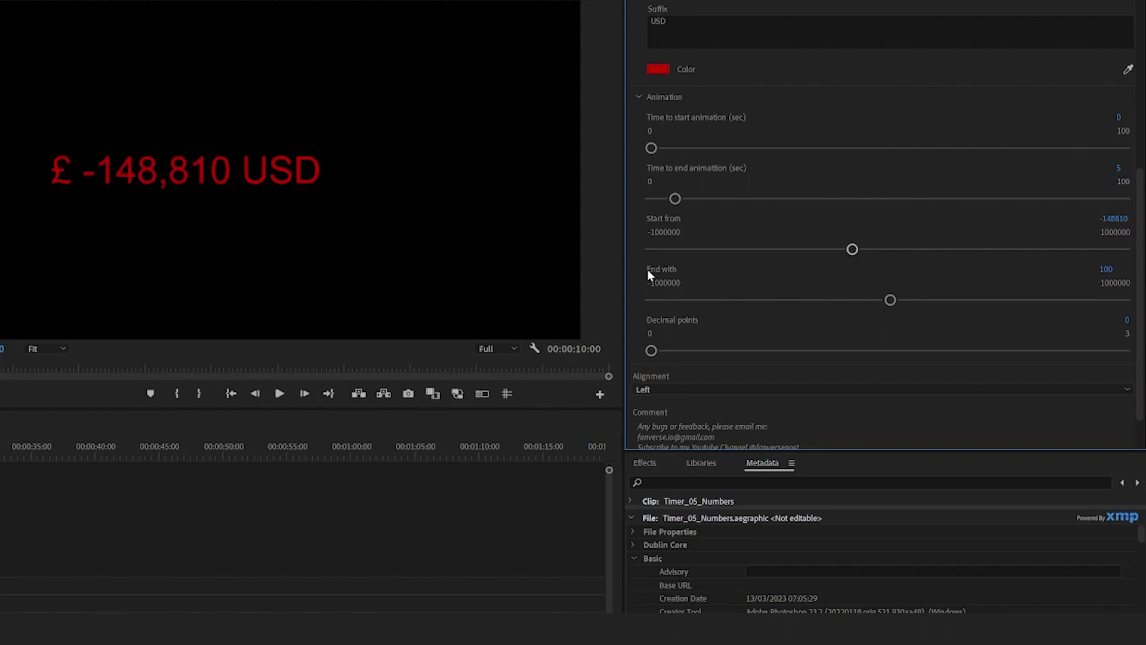
Set the counter's End with value to 47619 and play the number animation.
{"action": "left_click_drag", "start_coordinate": [884, 301], "coordinate": [899, 301]}
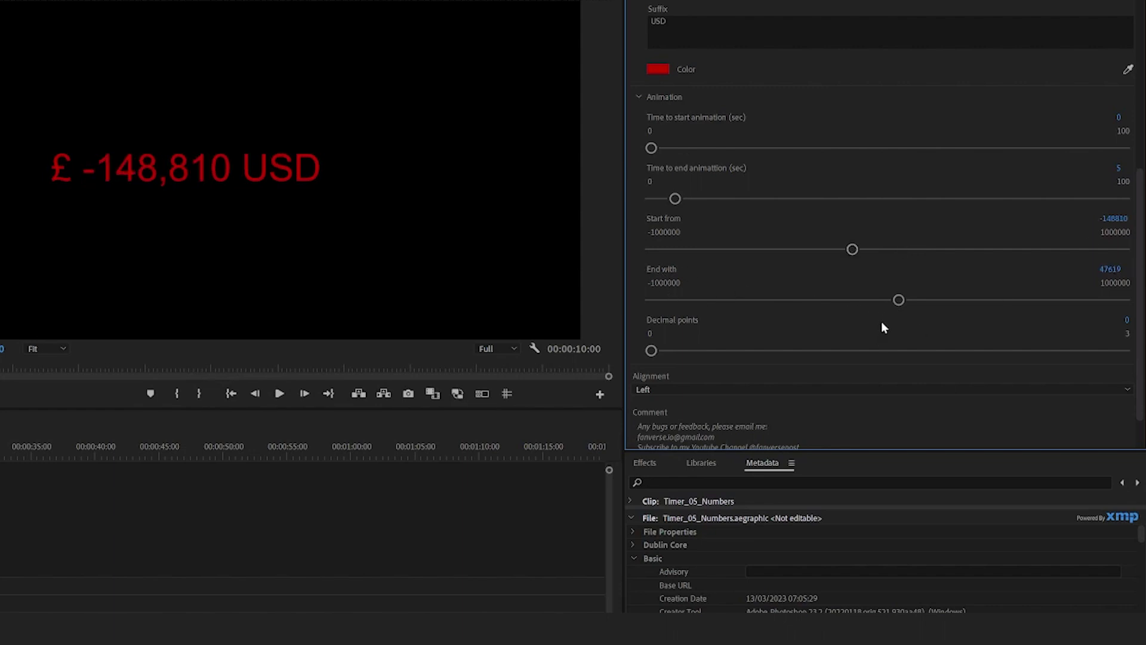
{"action": "key", "text": "space"}
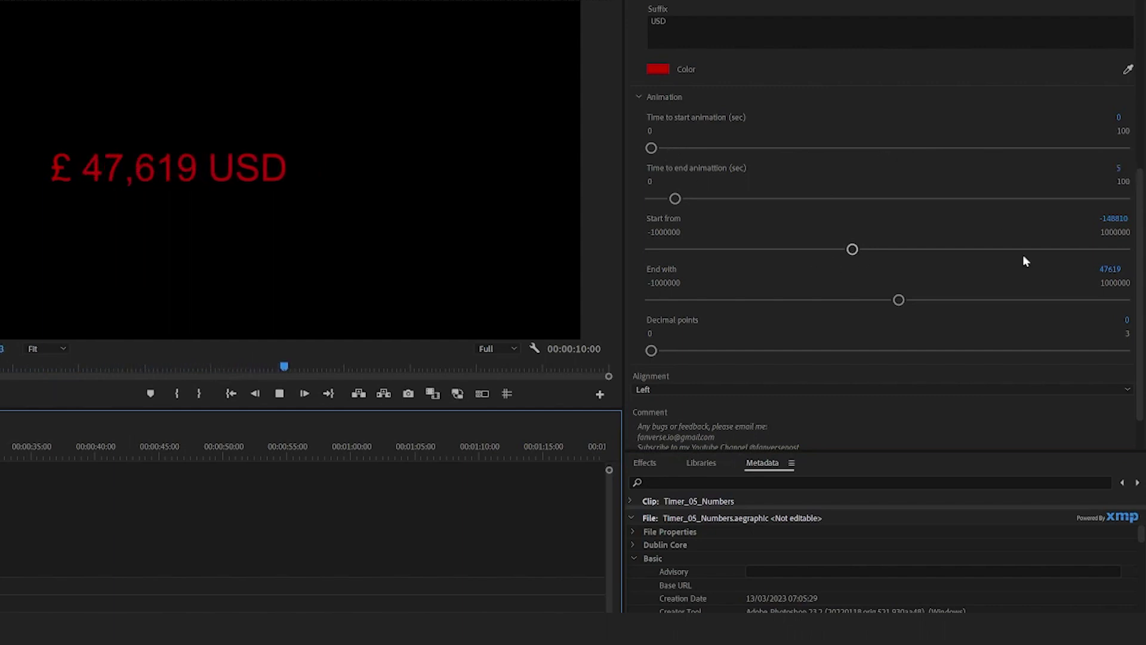
{"action": "key", "text": "space"}
Scrub back through the number animation and set the counter's Decimal points to 3.
{"action": "left_click_drag", "start_coordinate": [353, 366], "coordinate": [284, 366]}
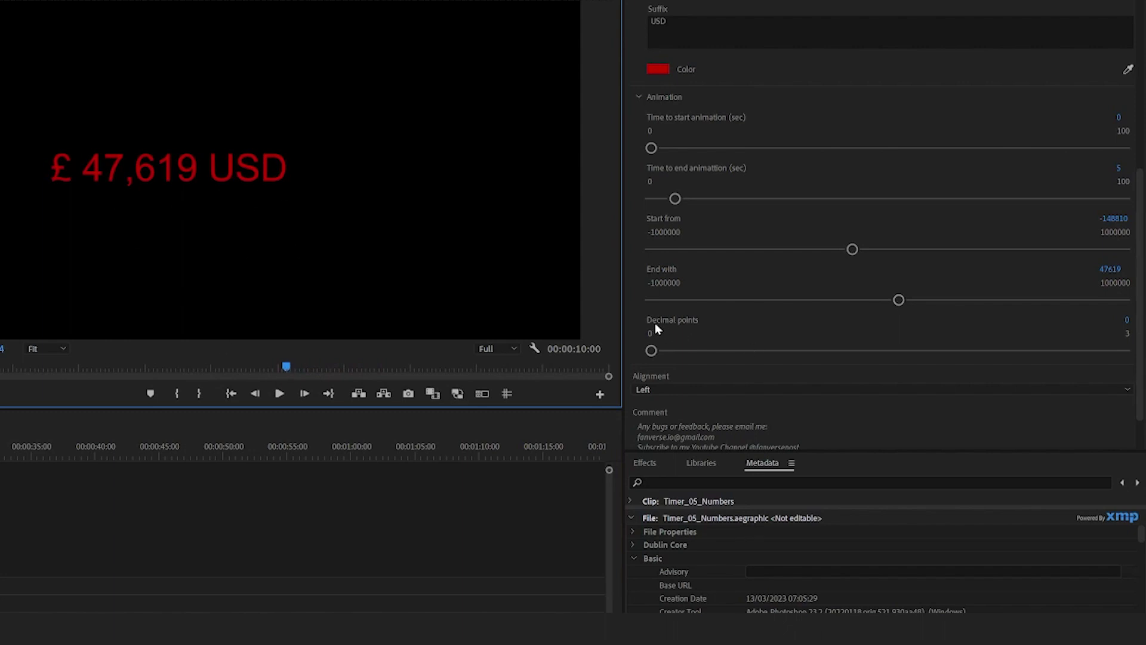
{"action": "left_click_drag", "start_coordinate": [651, 351], "coordinate": [1082, 351]}
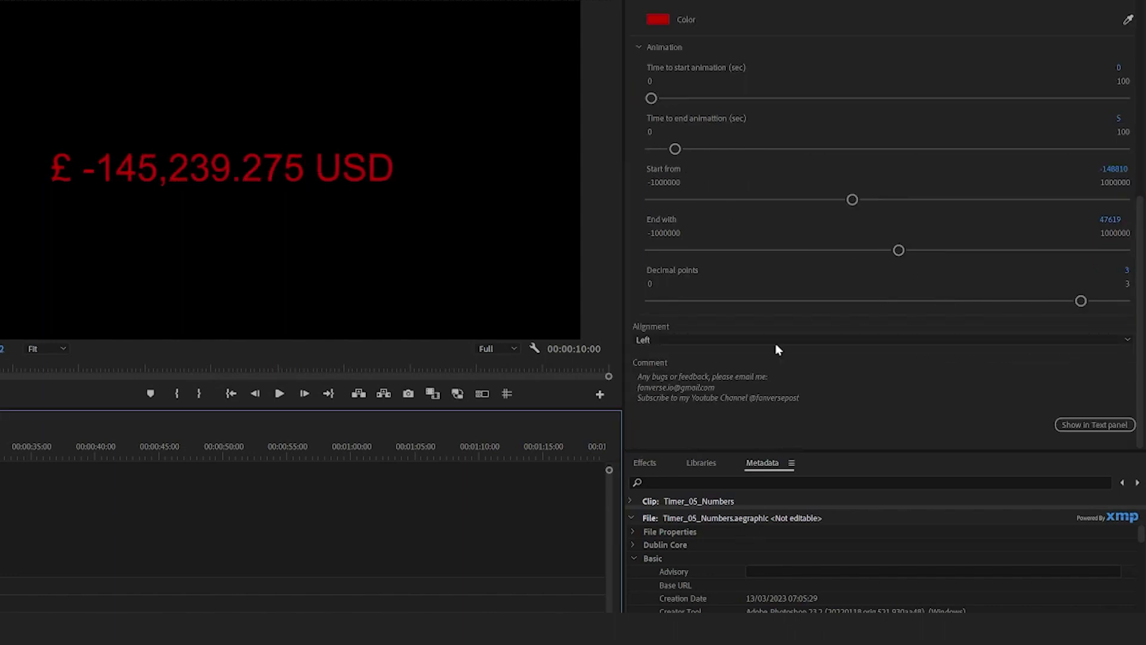
Try the Center alignment on the number counter during playback, followed by the Left alignment.
{"action": "left_click", "coordinate": [698, 342]}
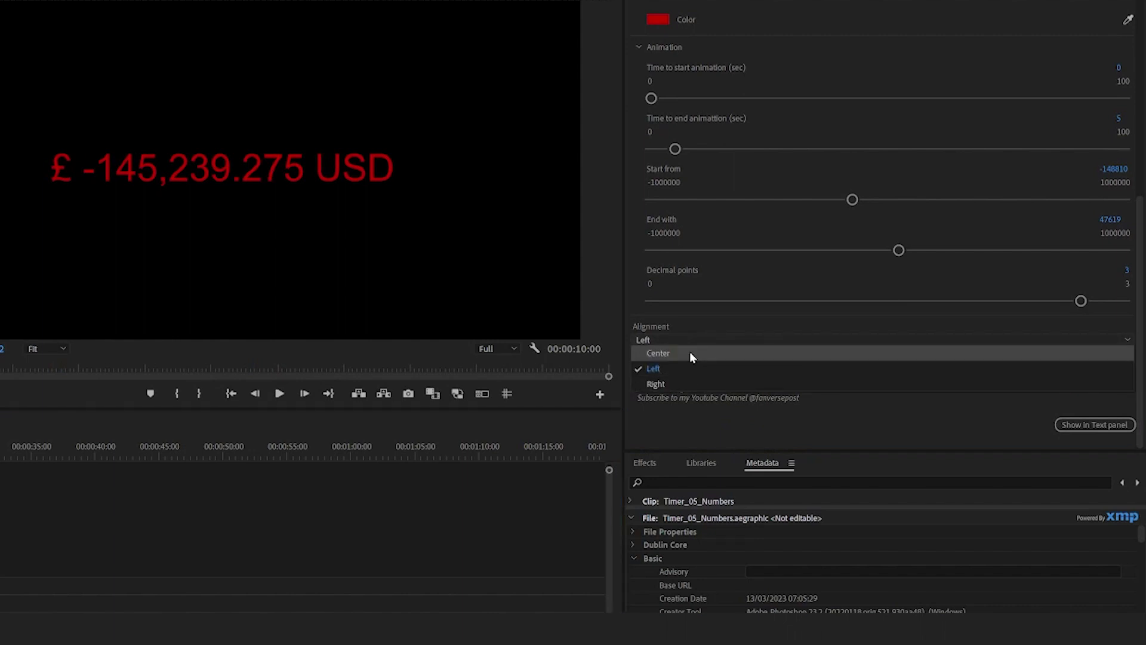
{"action": "left_click", "coordinate": [690, 351]}
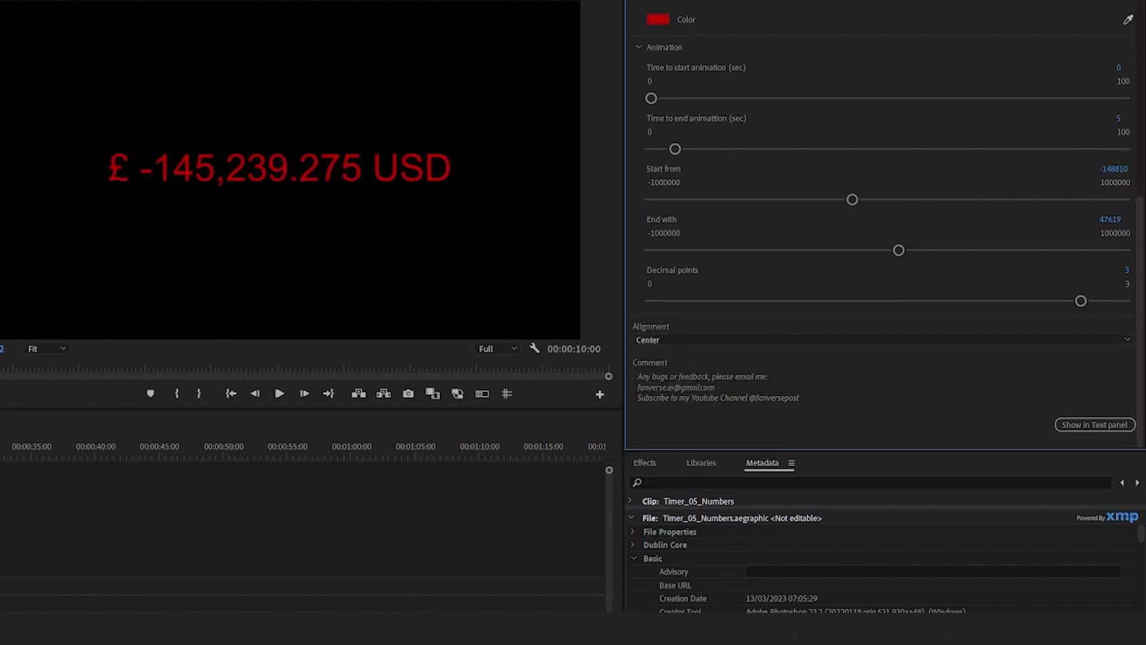
{"action": "key", "text": "space"}
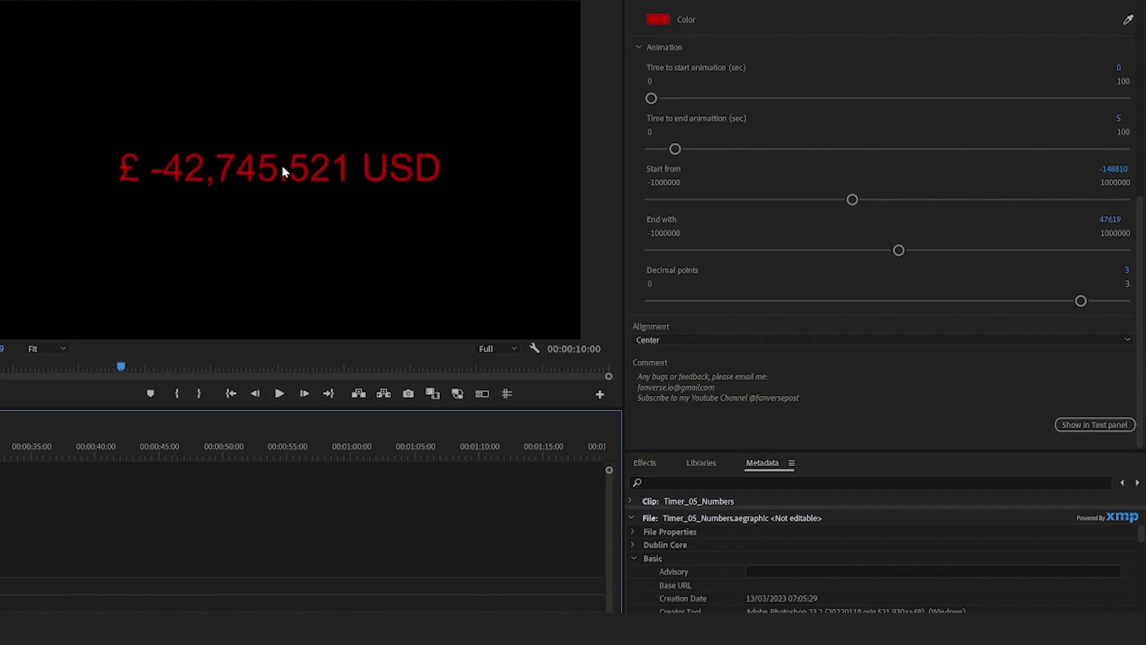
{"action": "left_click", "coordinate": [669, 340]}
{"action": "left_click", "coordinate": [663, 355]}
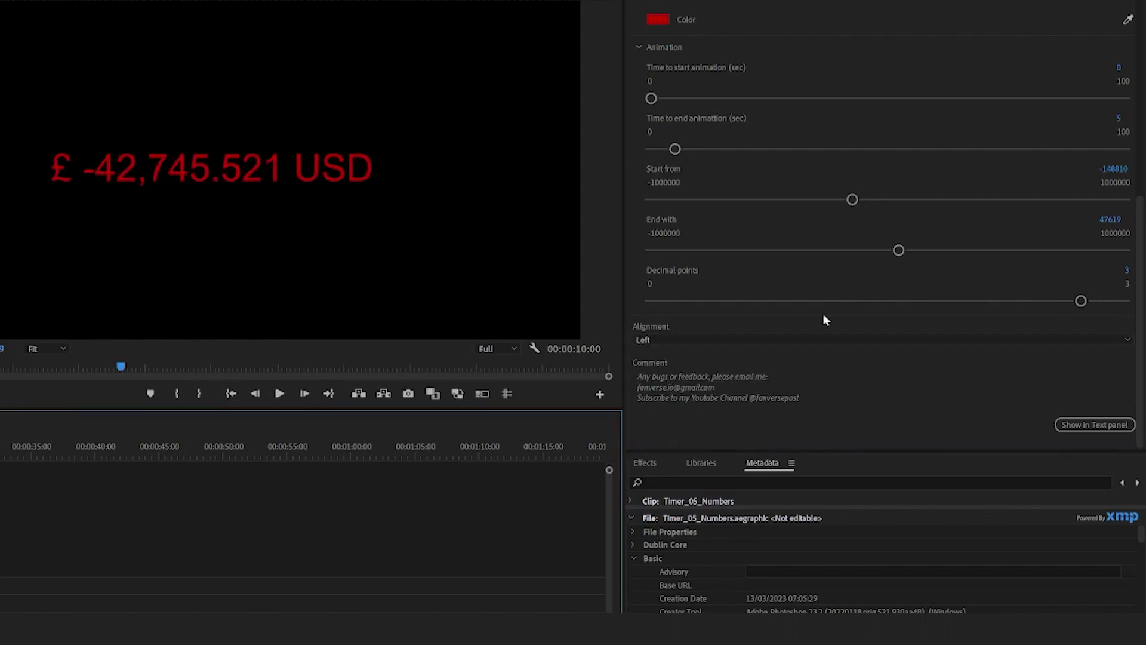
Set the number counter's alignment to Right and slightly reduce its text size.
{"action": "left_click", "coordinate": [717, 337]}
{"action": "left_click", "coordinate": [659, 388]}
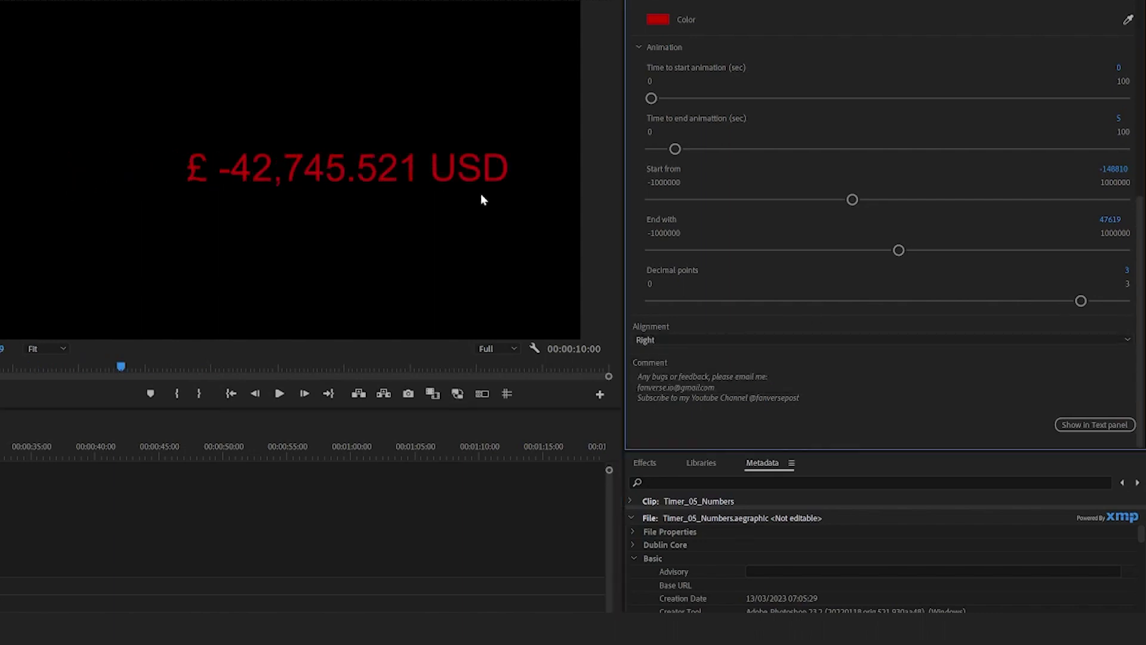
{"action": "scroll", "coordinate": [1143, 238], "scroll_direction": "up", "scroll_amount": 4}
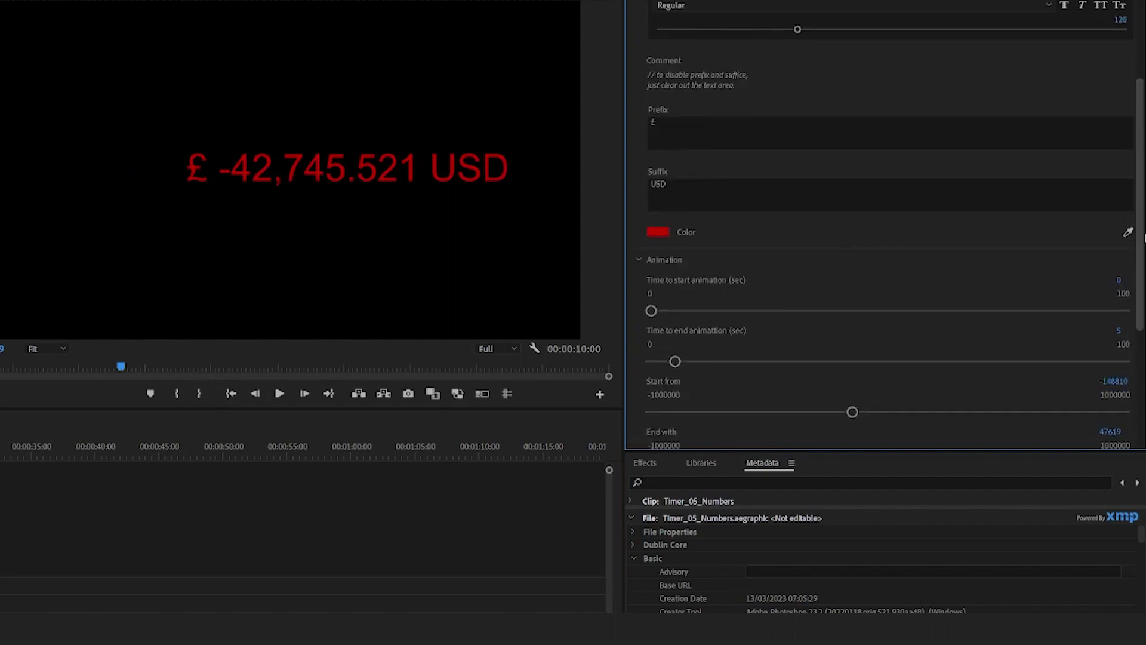
{"action": "scroll", "coordinate": [1144, 239], "scroll_direction": "up", "scroll_amount": 3}
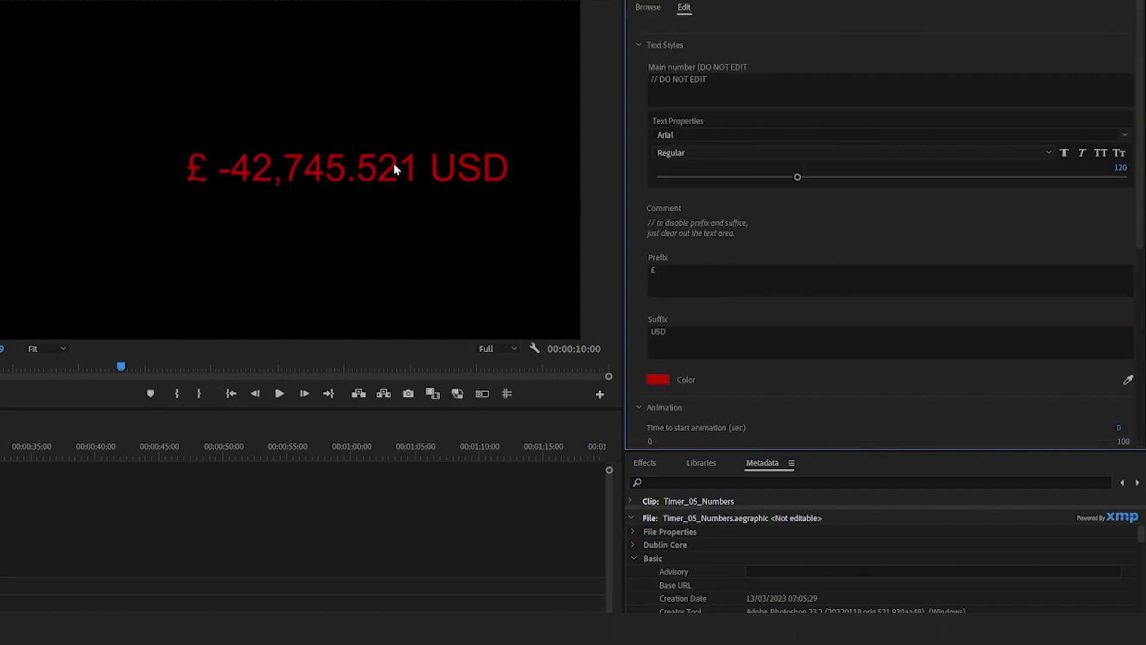
{"action": "mouse_move", "coordinate": [798, 179]}
{"action": "left_mouse_down"}
{"action": "mouse_move", "coordinate": [870, 179]}
{"action": "mouse_move", "coordinate": [774, 179]}
{"action": "mouse_move", "coordinate": [790, 179]}
{"action": "left_mouse_up"}
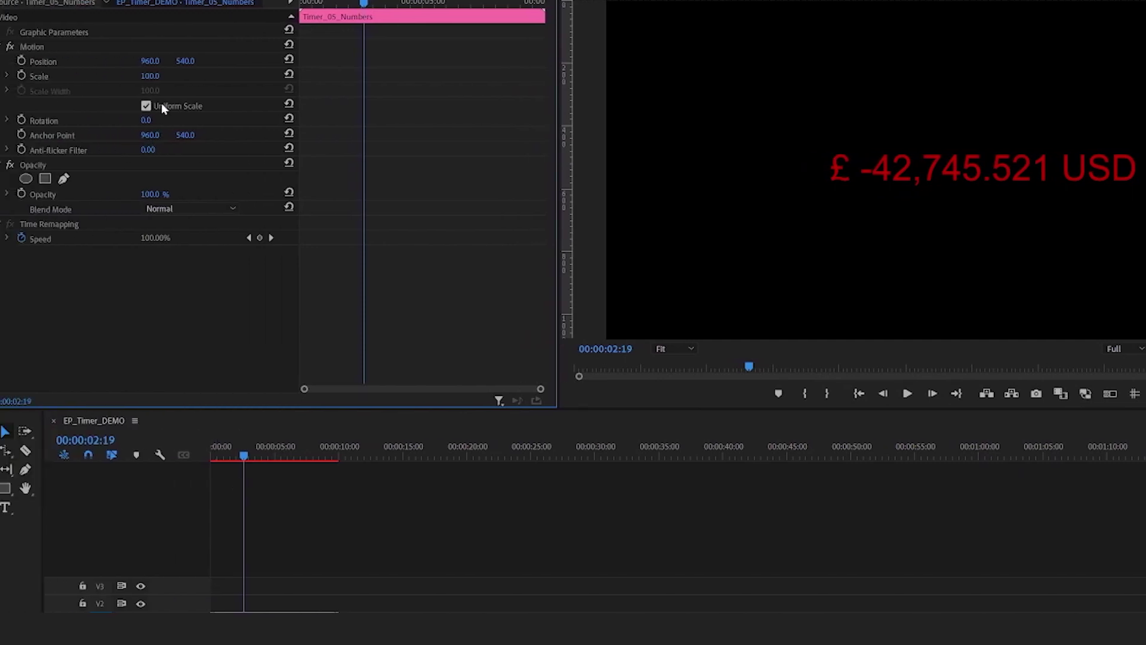
Move the number counter to position 1107, 898 in the frame and play the animation from near its start.
{"action": "left_click_drag", "start_coordinate": [53, 61], "coordinate": [399, 60]}
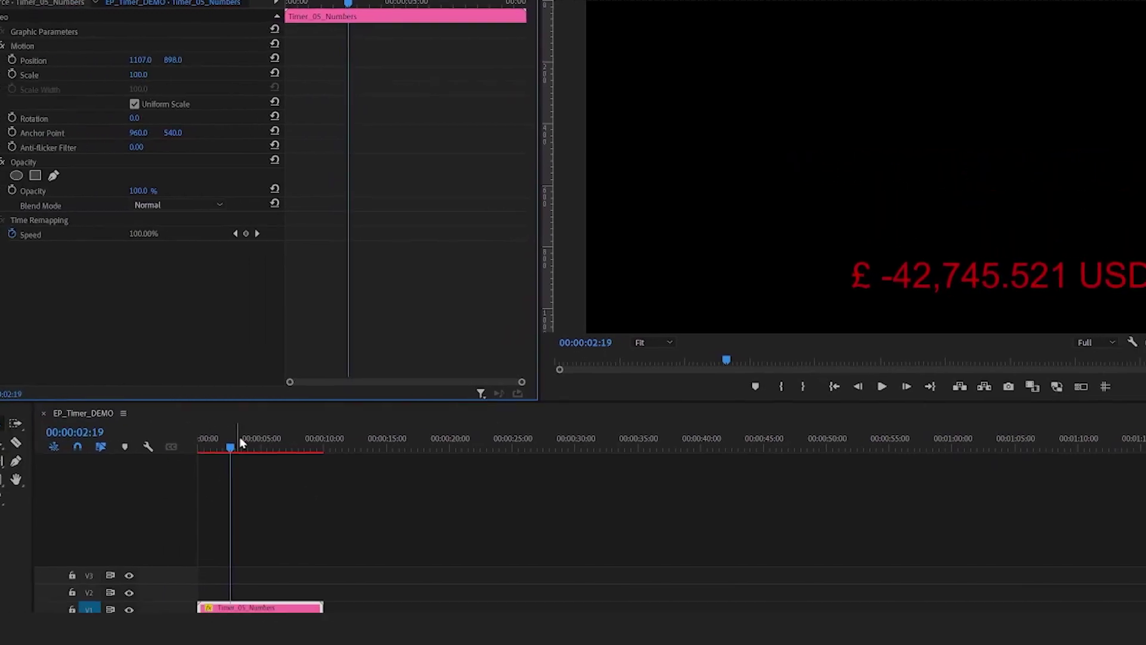
{"action": "left_click", "coordinate": [211, 448]}
{"action": "key", "text": "space"}
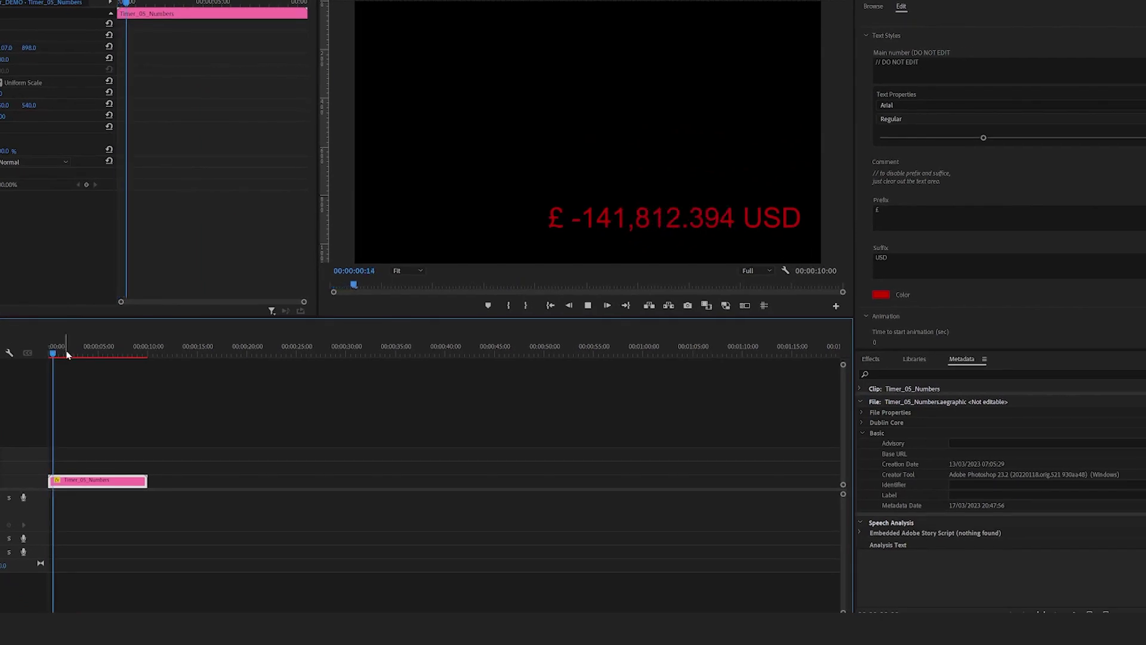
{"action": "key", "text": "space"}
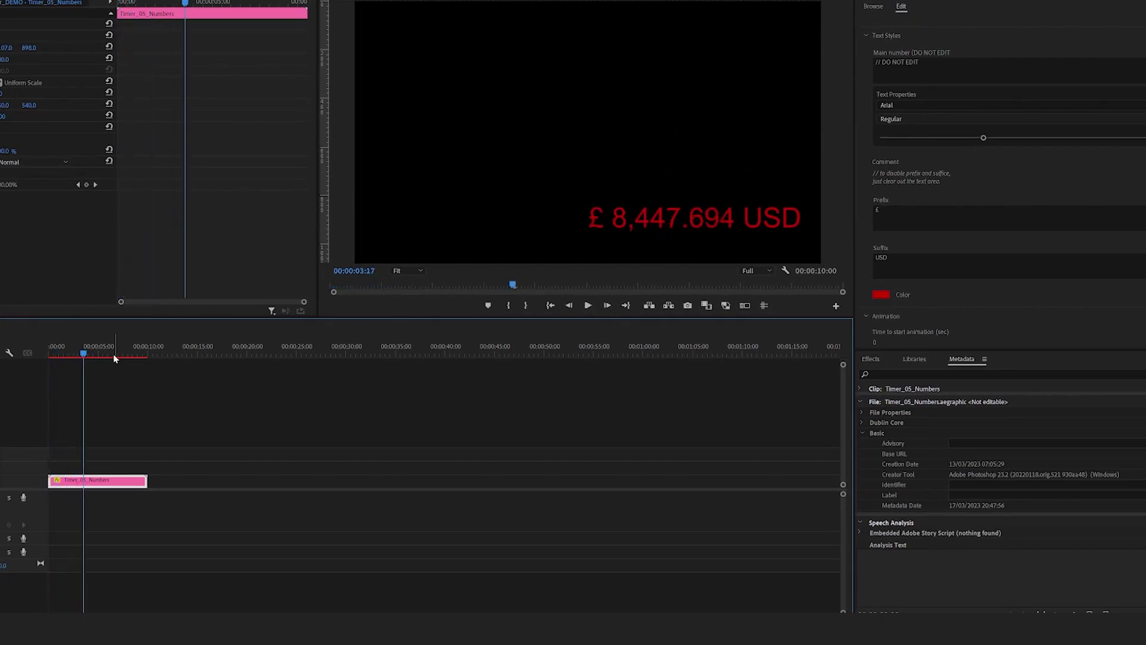
{"action": "mouse_move", "coordinate": [83, 353]}
{"action": "left_mouse_down"}
{"action": "mouse_move", "coordinate": [64, 353]}
{"action": "mouse_move", "coordinate": [82, 353]}
{"action": "left_mouse_up"}
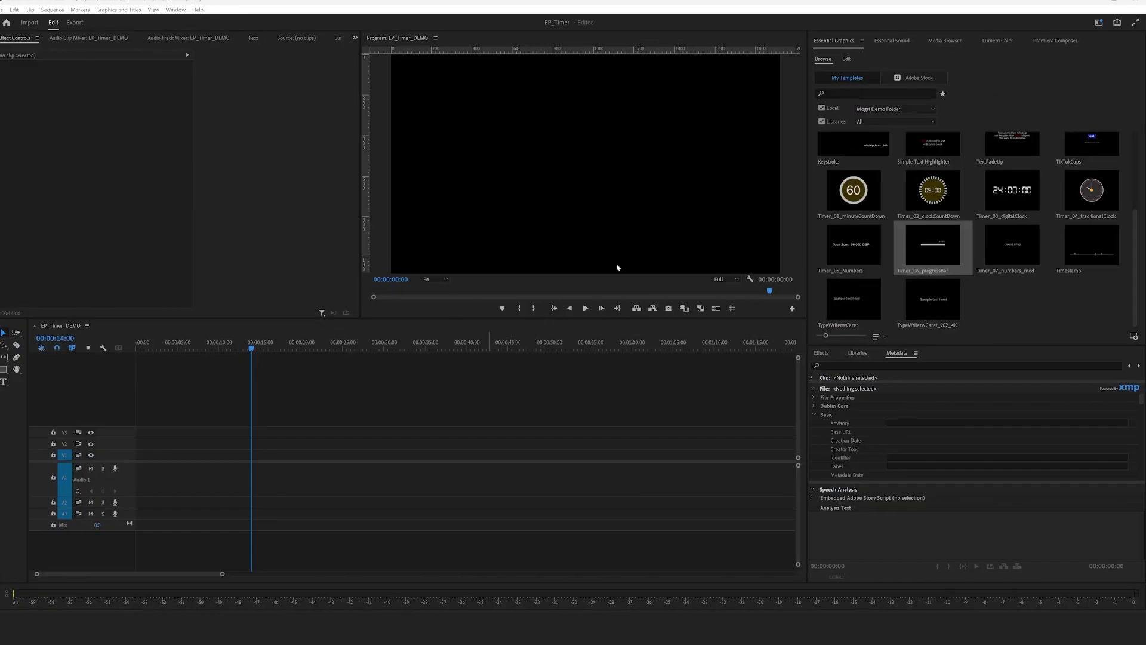
Add the Timer_06_progressBar template at the start of video track V1 in the emptied sequence.
{"action": "left_click_drag", "start_coordinate": [925, 253], "coordinate": [131, 458]}
{"action": "left_click_drag", "start_coordinate": [170, 347], "coordinate": [169, 477]}
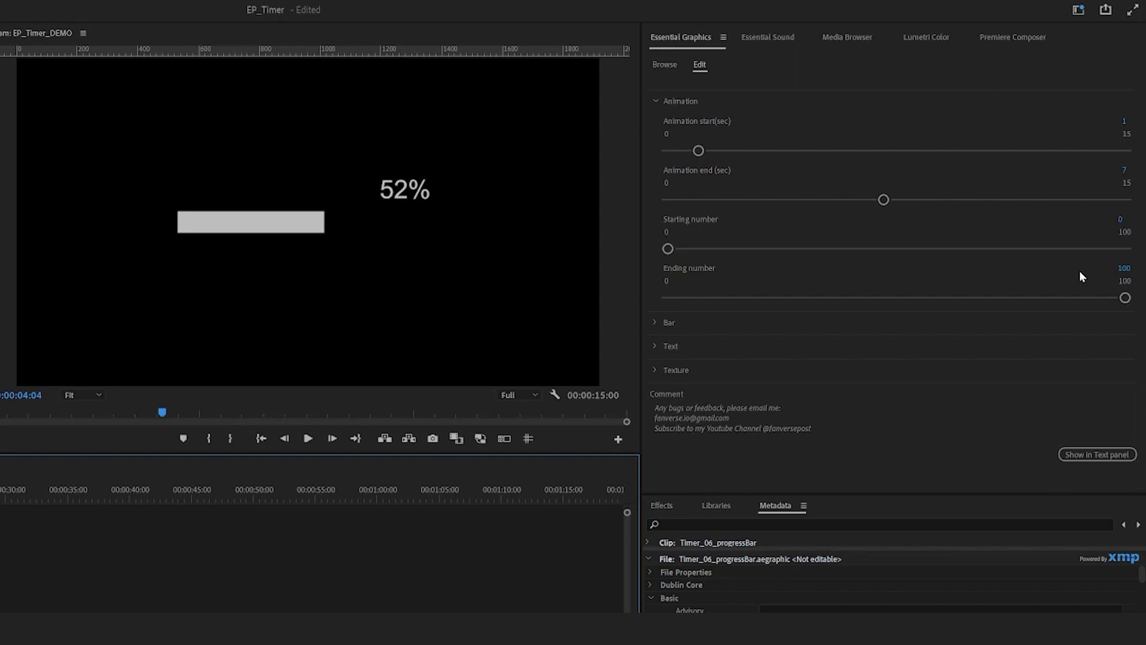
Try a reversed progress bar count with the starting number at 100 and the ending number at 0.
{"action": "left_click_drag", "start_coordinate": [668, 248], "coordinate": [1142, 253]}
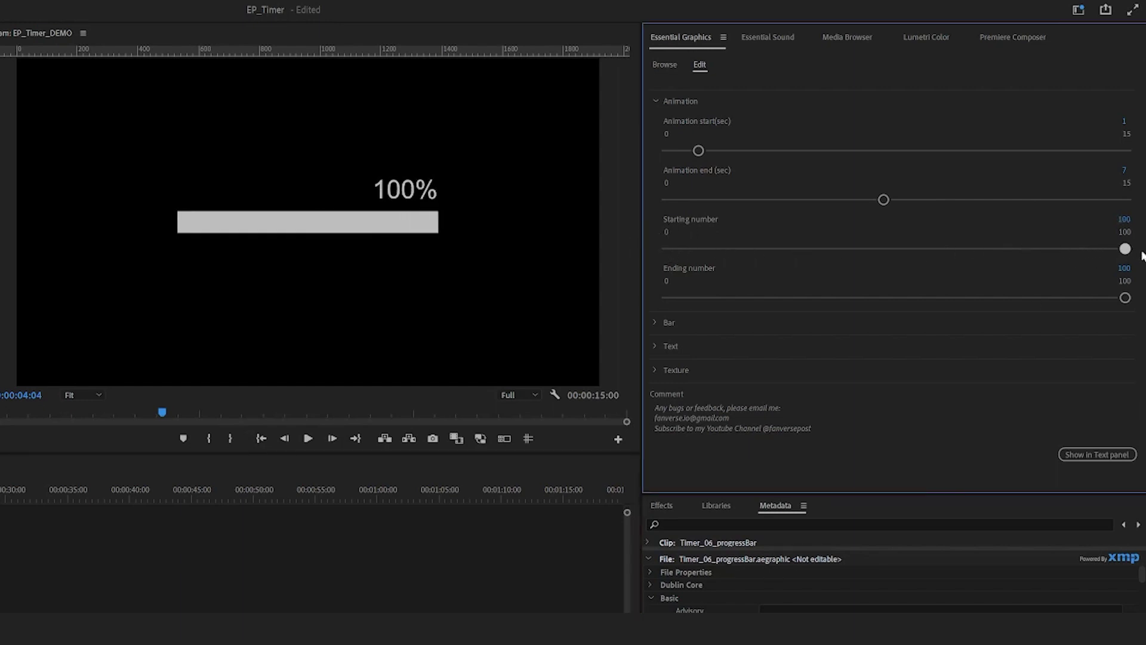
{"action": "left_click_drag", "start_coordinate": [1127, 295], "coordinate": [668, 297]}
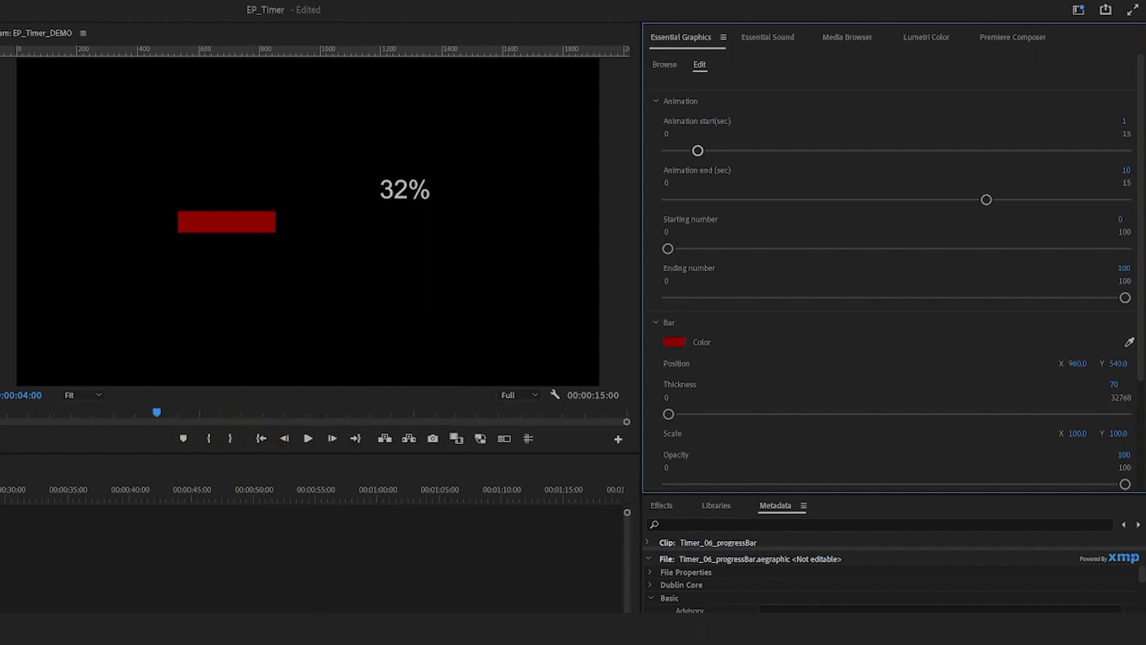
Restyle the progress bar with Y position 972, X scale 232 and thickness 37.
{"action": "left_click_drag", "start_coordinate": [1118, 364], "coordinate": [1145, 358]}
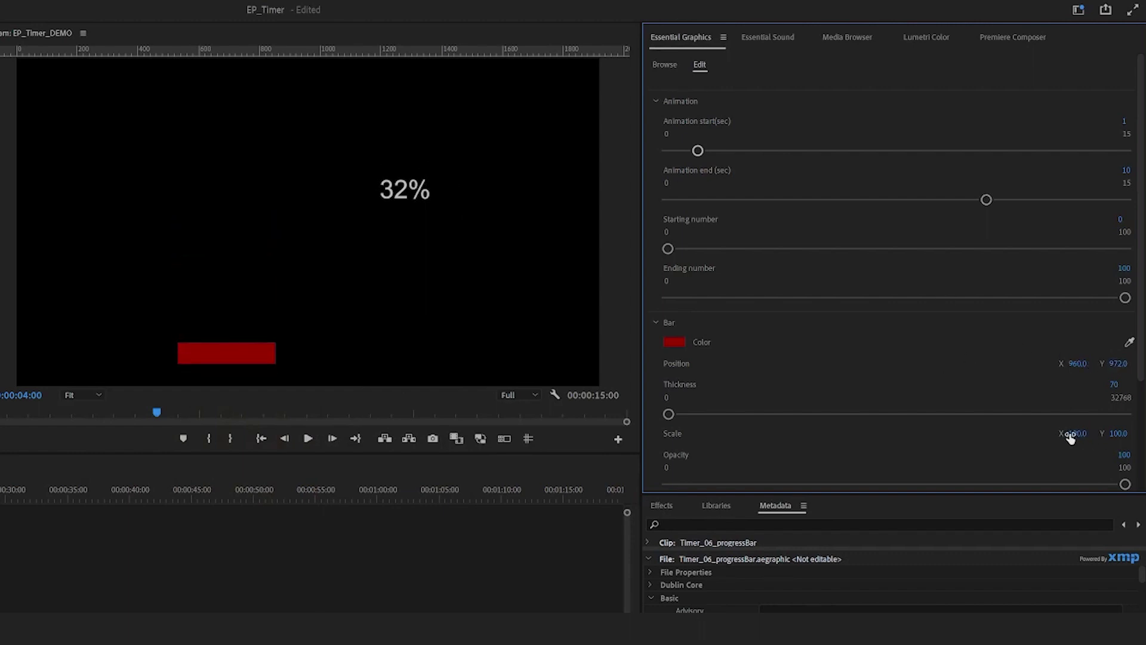
{"action": "left_click_drag", "start_coordinate": [1072, 435], "coordinate": [1123, 433]}
{"action": "key", "text": "space"}
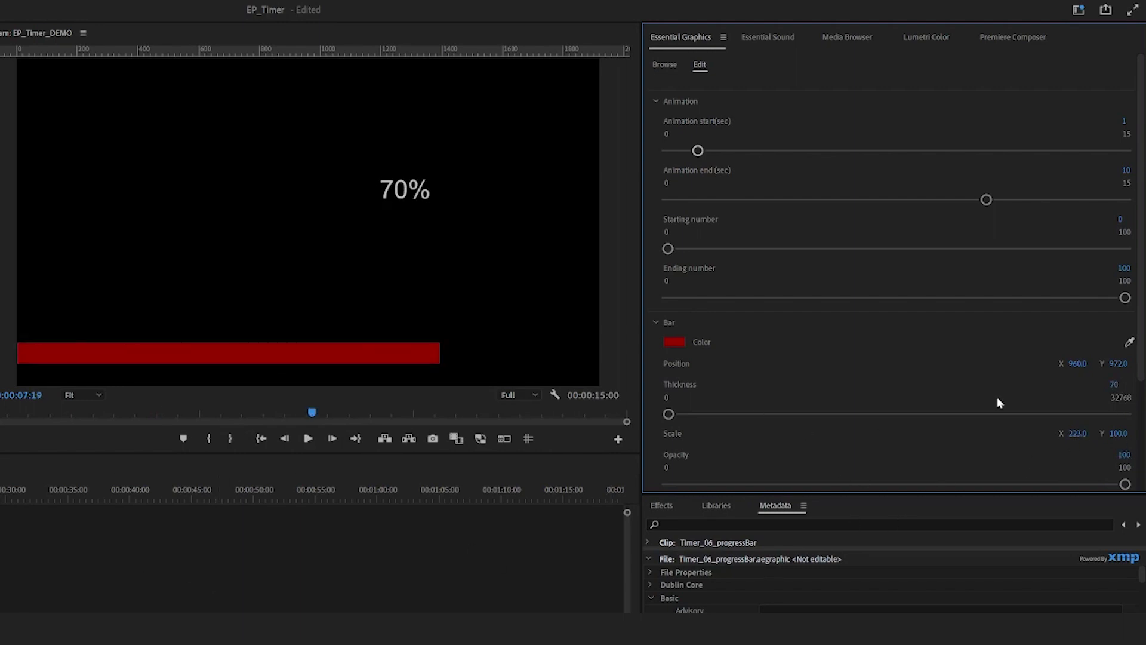
{"action": "left_click_drag", "start_coordinate": [1102, 385], "coordinate": [1083, 386]}
{"action": "left_click_drag", "start_coordinate": [1074, 426], "coordinate": [1089, 426]}
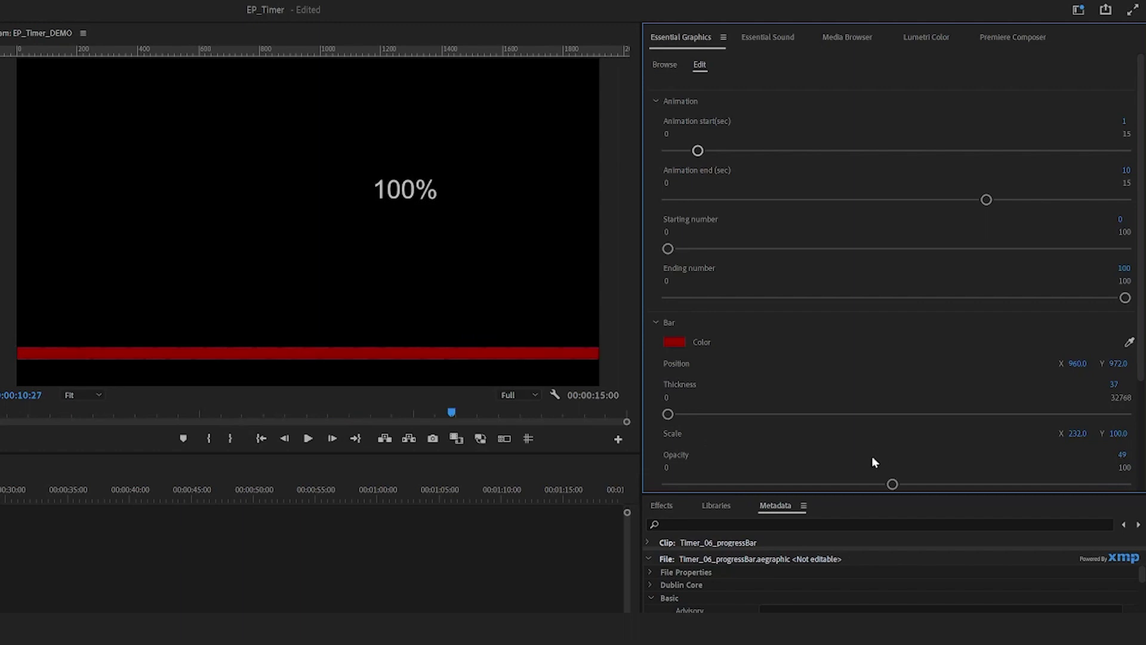
Move the percentage text to position 1782, 891.4 and set its Arial font style to Bold.
{"action": "scroll", "coordinate": [890, 418], "scroll_direction": "down", "scroll_amount": 5}
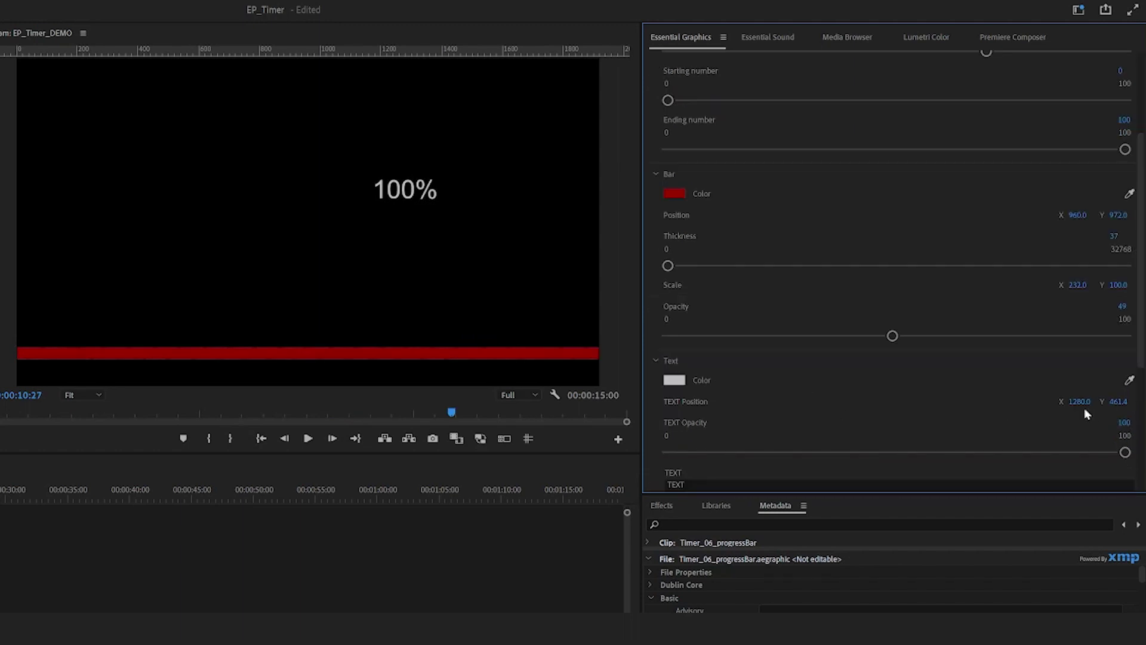
{"action": "left_click_drag", "start_coordinate": [1082, 404], "coordinate": [1140, 402]}
{"action": "scroll", "coordinate": [903, 321], "scroll_direction": "down", "scroll_amount": 5}
{"action": "left_click", "coordinate": [903, 307]}
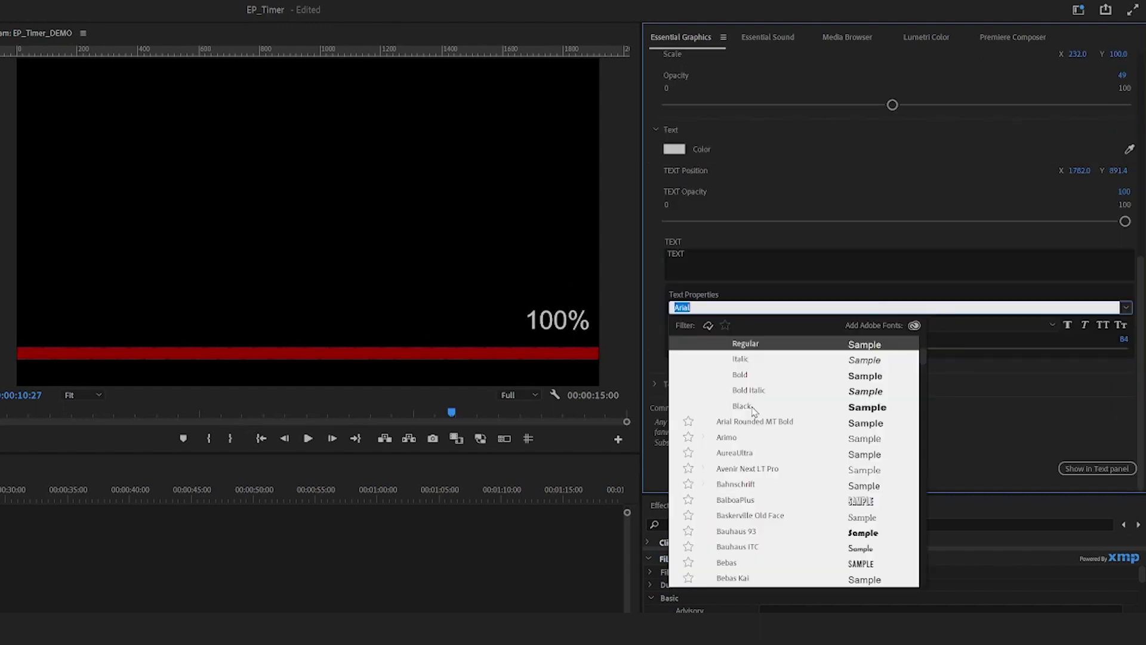
{"action": "left_click", "coordinate": [744, 376]}
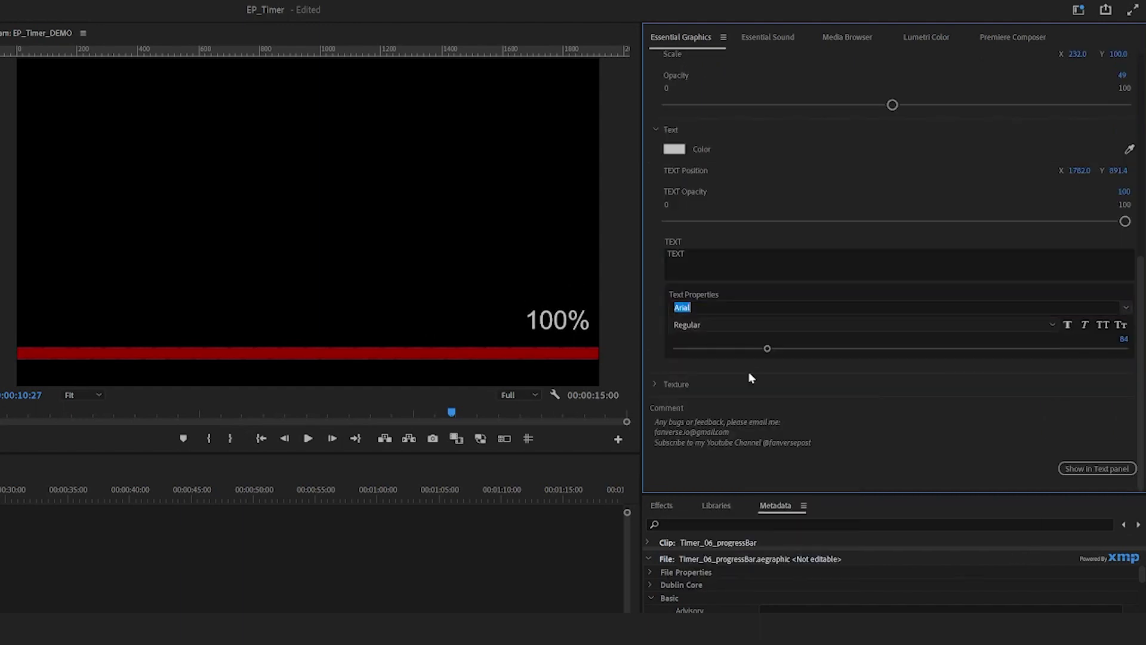
{"action": "left_click", "coordinate": [764, 308]}
{"action": "left_click", "coordinate": [1026, 403]}
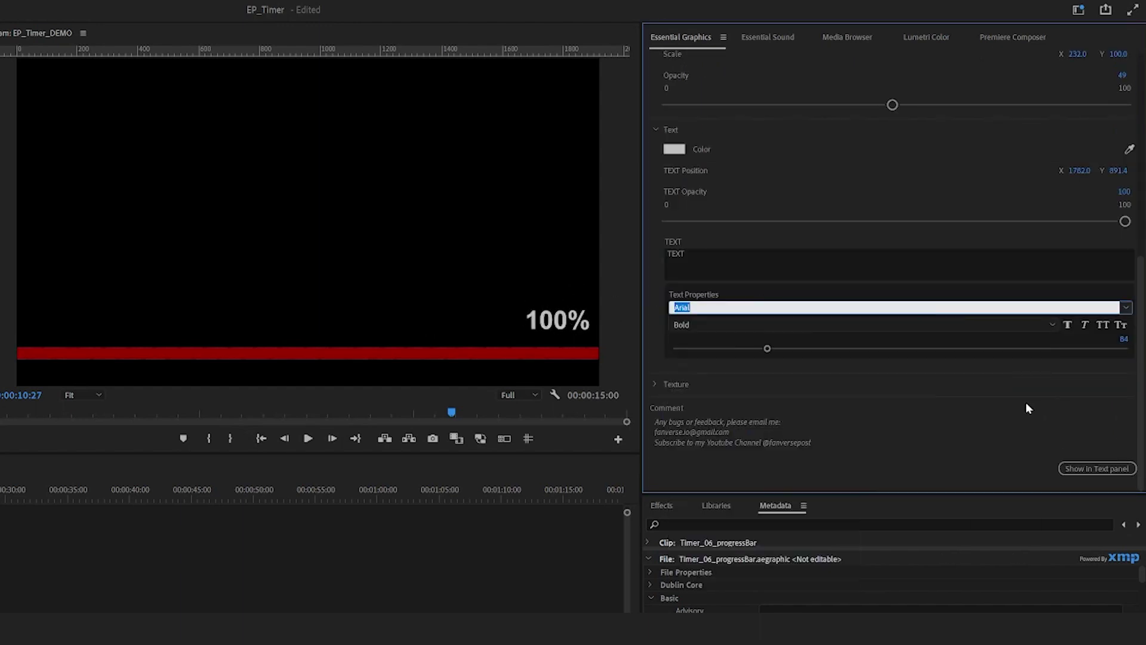
Switch the progress bar texture to "Use own texture" and expand the texture image preview.
{"action": "scroll", "coordinate": [1140, 407], "scroll_direction": "down", "scroll_amount": 5}
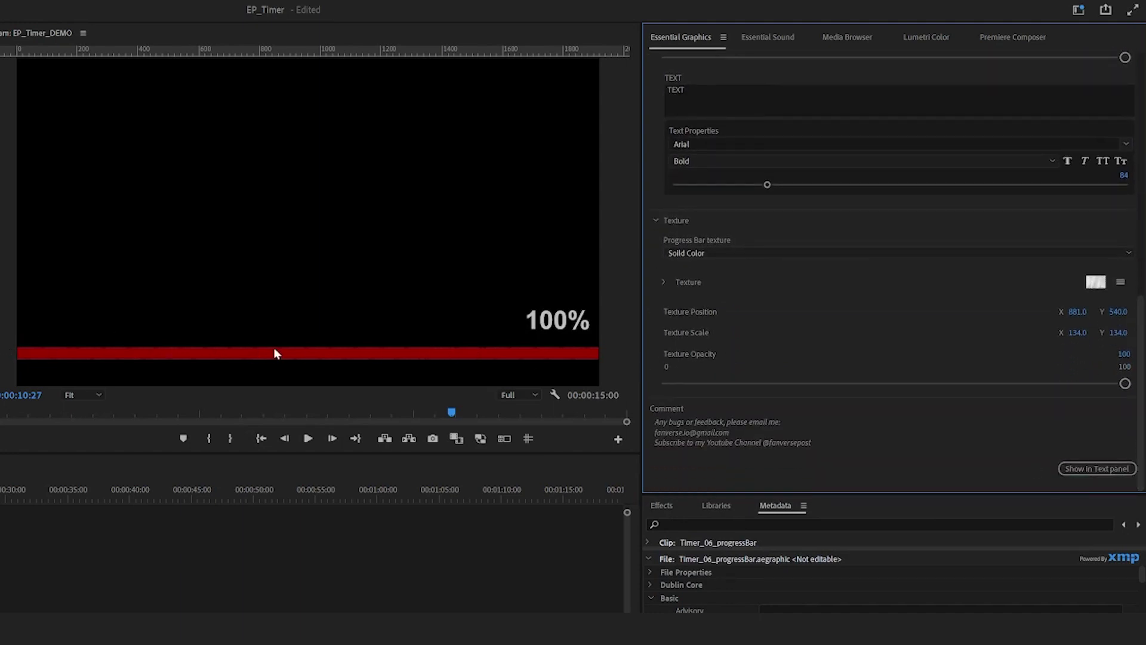
{"action": "left_click", "coordinate": [773, 251]}
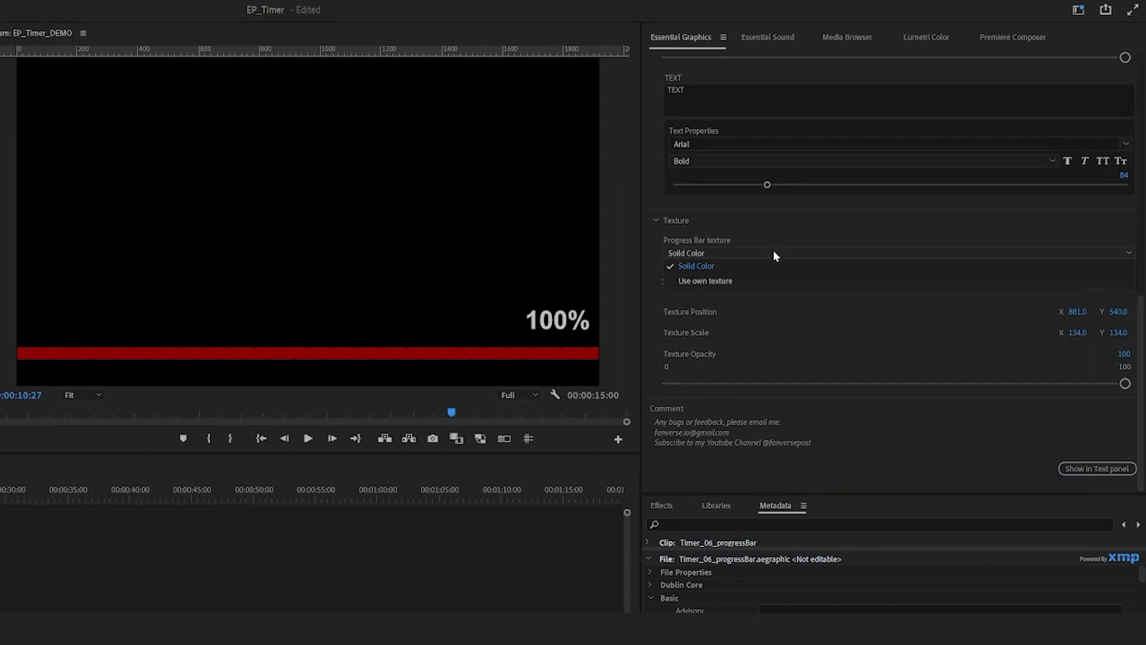
{"action": "left_click", "coordinate": [732, 281]}
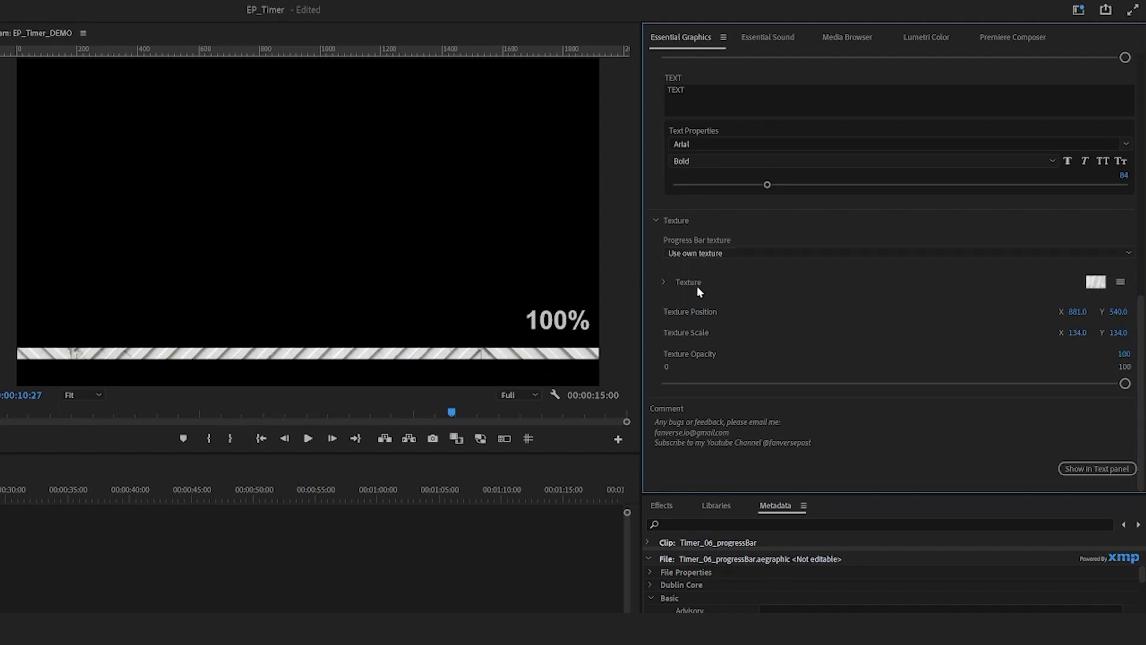
{"action": "left_click", "coordinate": [664, 282]}
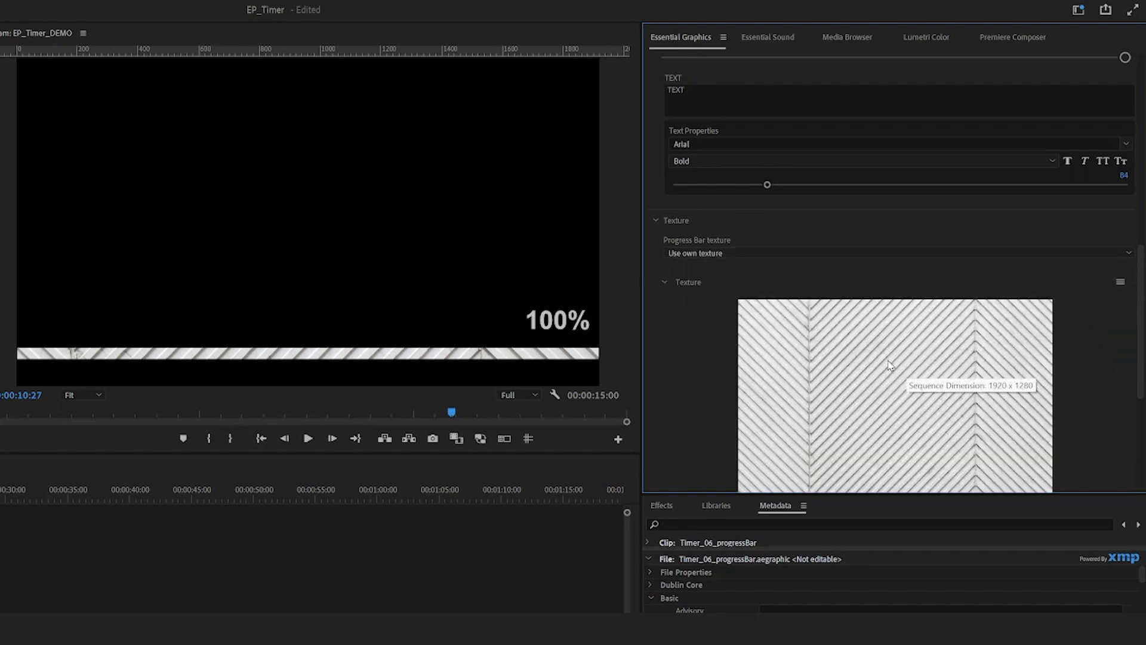
Shift the progress bar texture horizontally to X position 934.
{"action": "scroll", "coordinate": [768, 416], "scroll_direction": "up", "scroll_amount": 5}
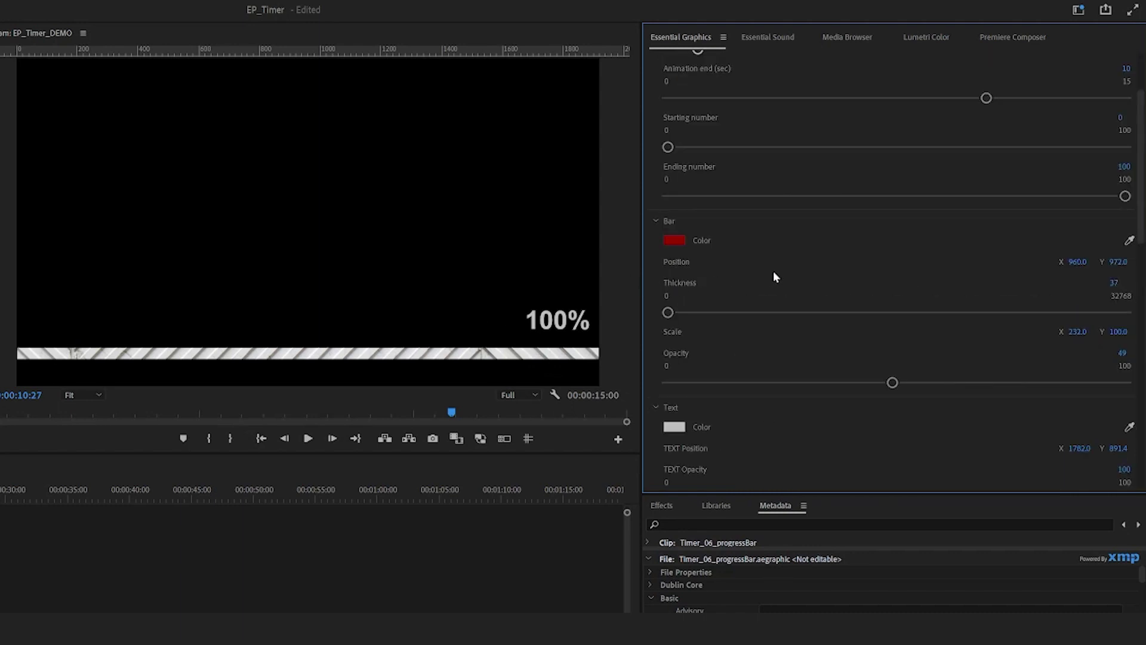
{"action": "scroll", "coordinate": [738, 347], "scroll_direction": "down", "scroll_amount": 5}
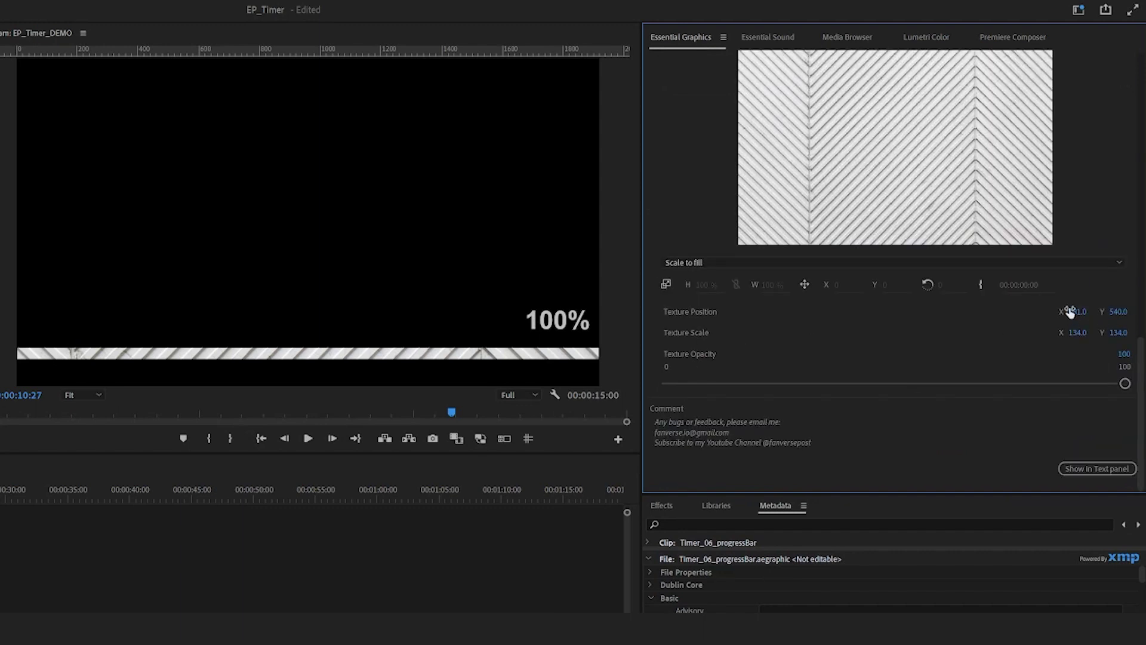
{"action": "left_click_drag", "start_coordinate": [1070, 311], "coordinate": [1129, 311]}
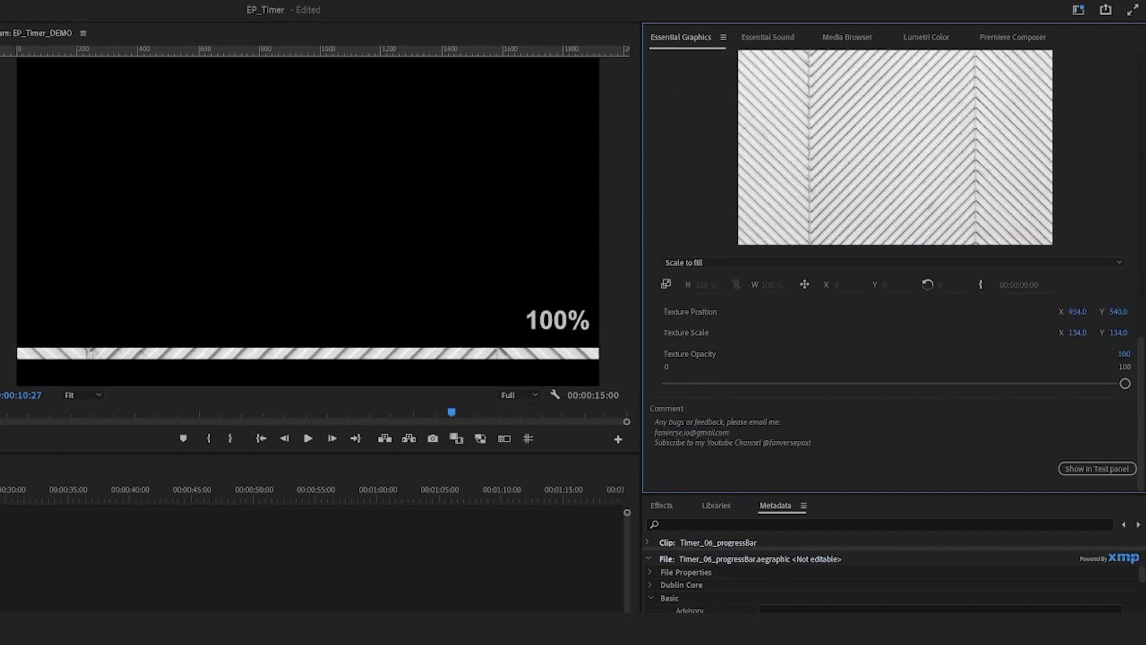
{"action": "left_click_drag", "start_coordinate": [1140, 382], "coordinate": [1135, 257]}
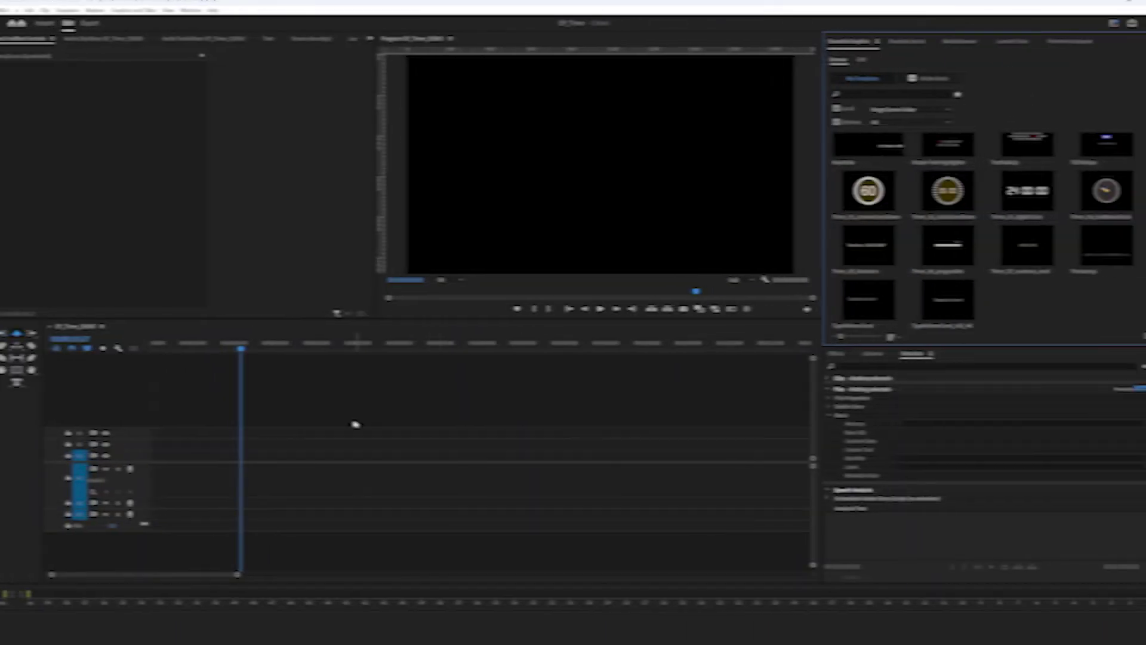
Add the Timer_07_numbers_mod template at the start of video track V1 and set its decimal points to 3.
{"action": "left_click_drag", "start_coordinate": [1019, 254], "coordinate": [149, 455]}
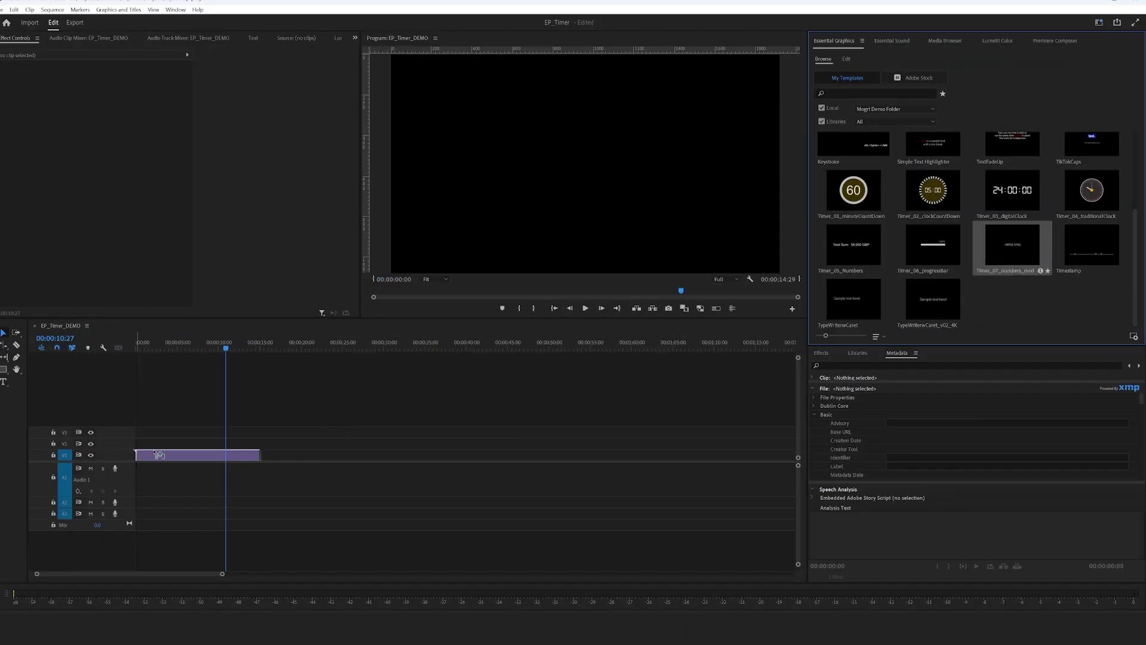
{"action": "left_click", "coordinate": [167, 348]}
{"action": "left_click", "coordinate": [165, 348]}
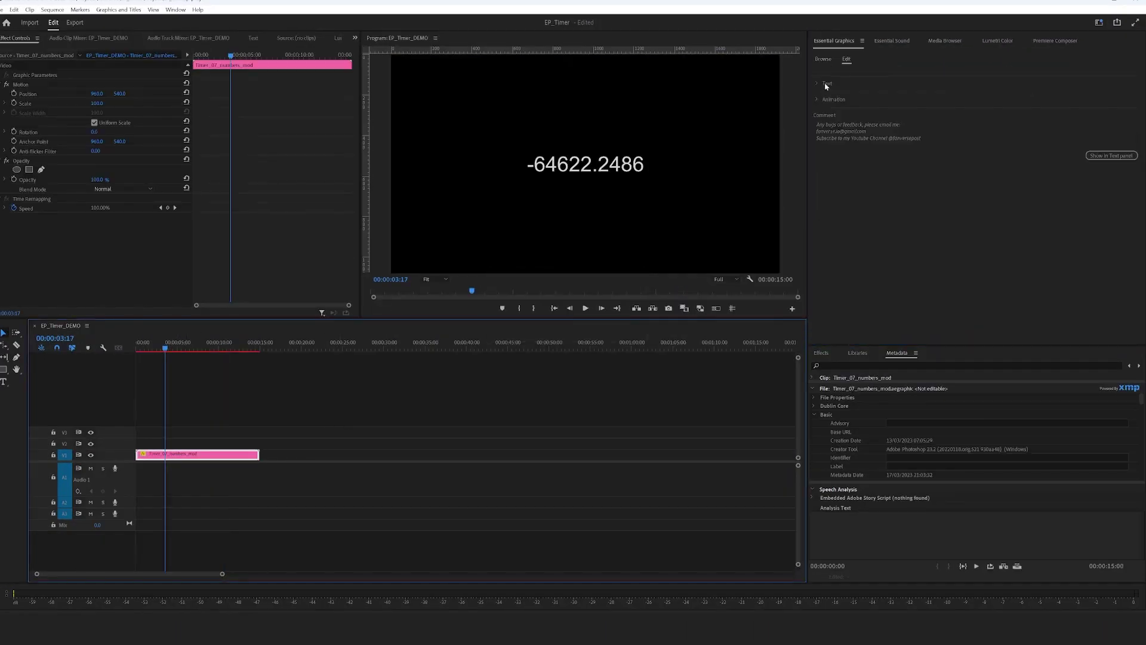
{"action": "left_click", "coordinate": [817, 83]}
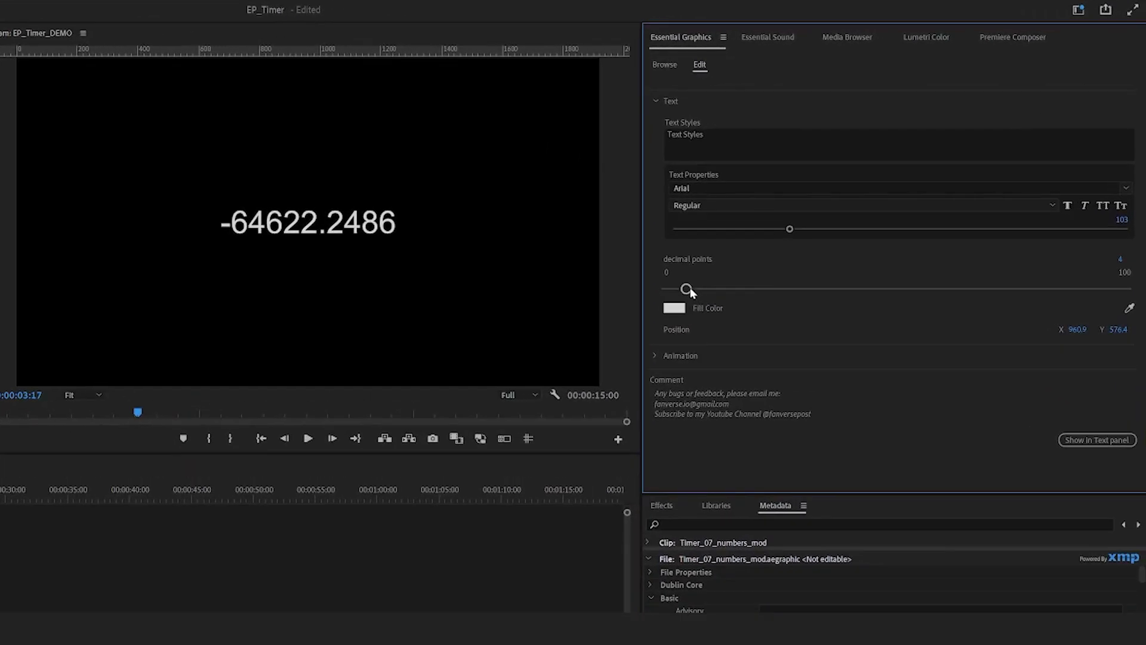
{"action": "left_click_drag", "start_coordinate": [698, 285], "coordinate": [684, 289]}
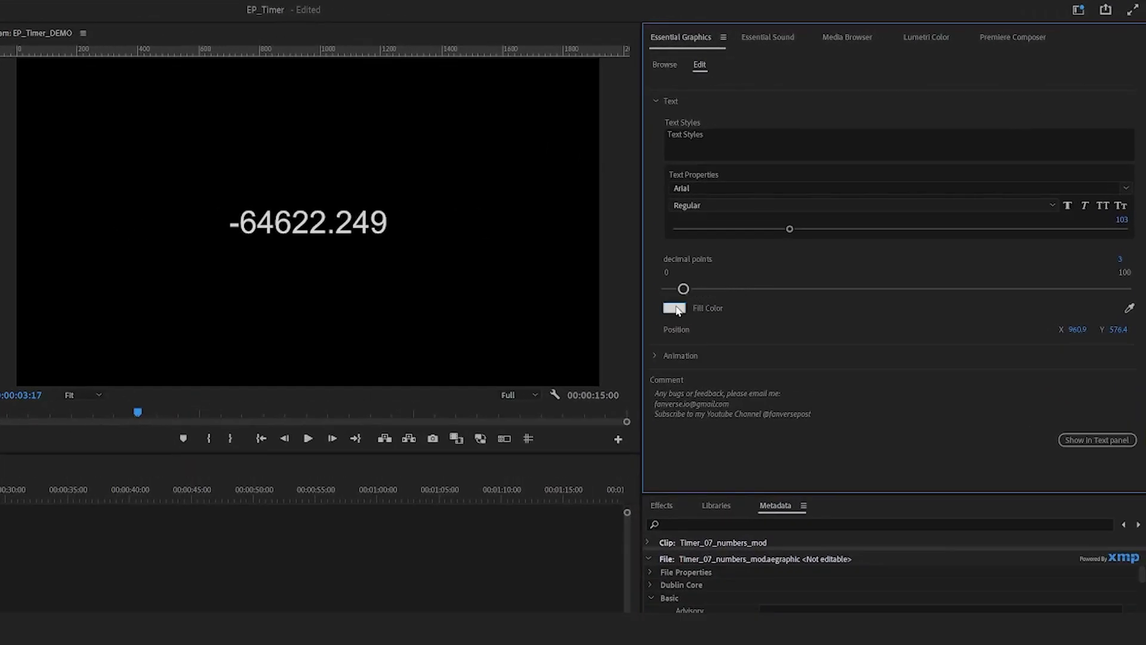
Change the number's fill colour to light pink, about FF7B7B, and move the number to X position 1546.9.
{"action": "left_click", "coordinate": [675, 308]}
{"action": "left_click_drag", "start_coordinate": [225, 445], "coordinate": [246, 440]}
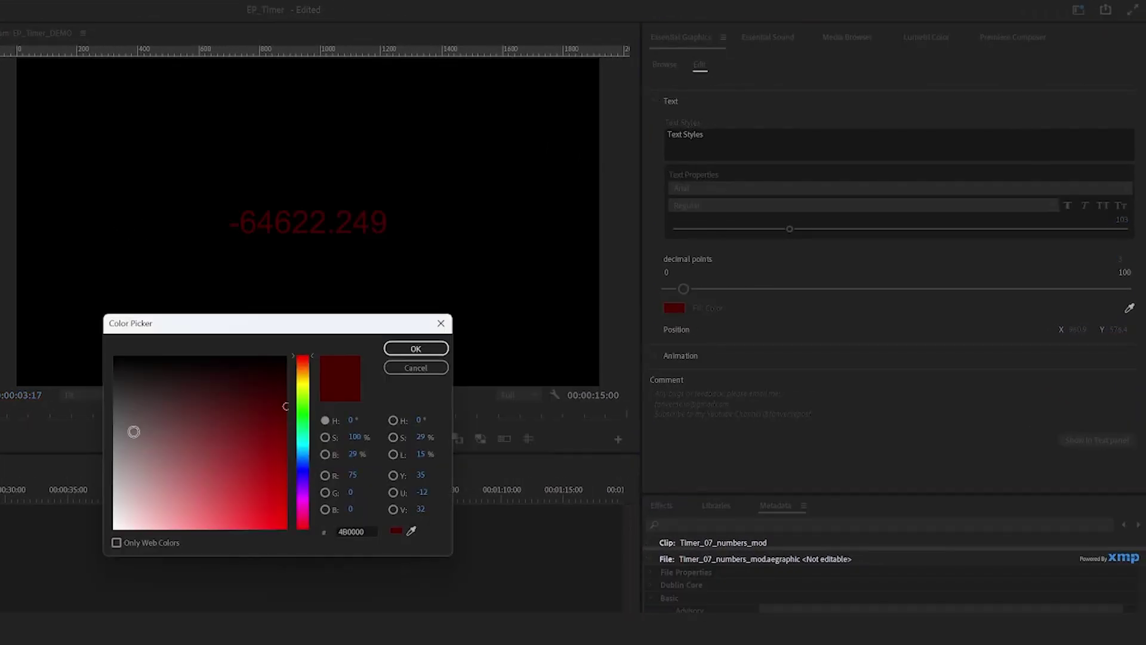
{"action": "left_click_drag", "start_coordinate": [190, 469], "coordinate": [191, 535]}
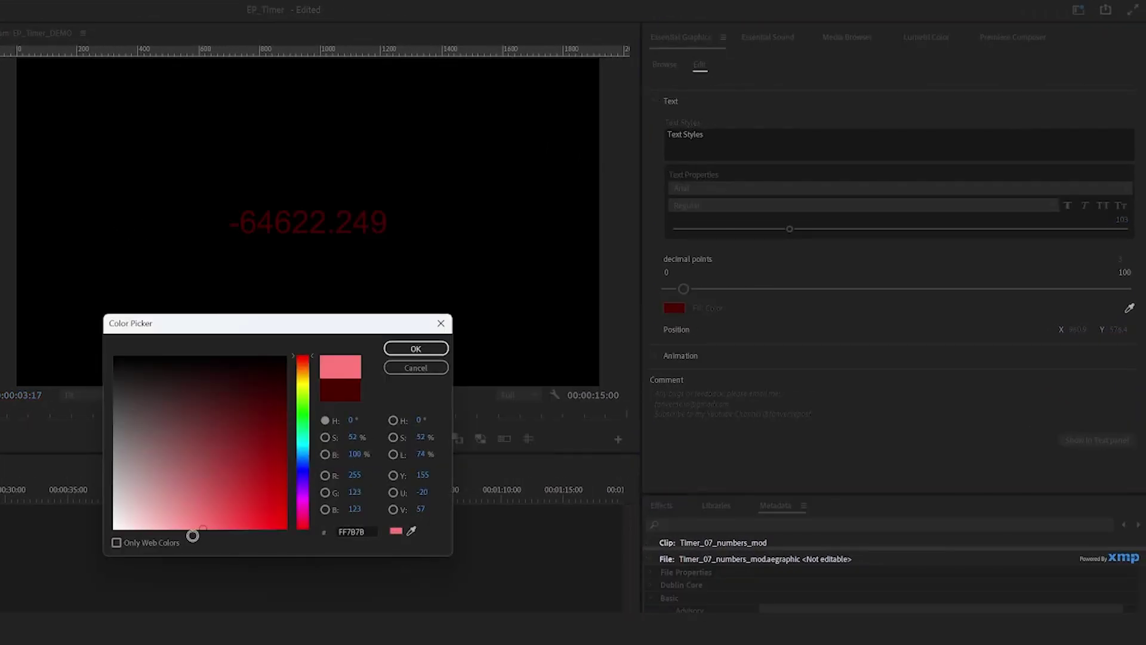
{"action": "left_click", "coordinate": [416, 348]}
{"action": "left_click_drag", "start_coordinate": [1075, 329], "coordinate": [1145, 330]}
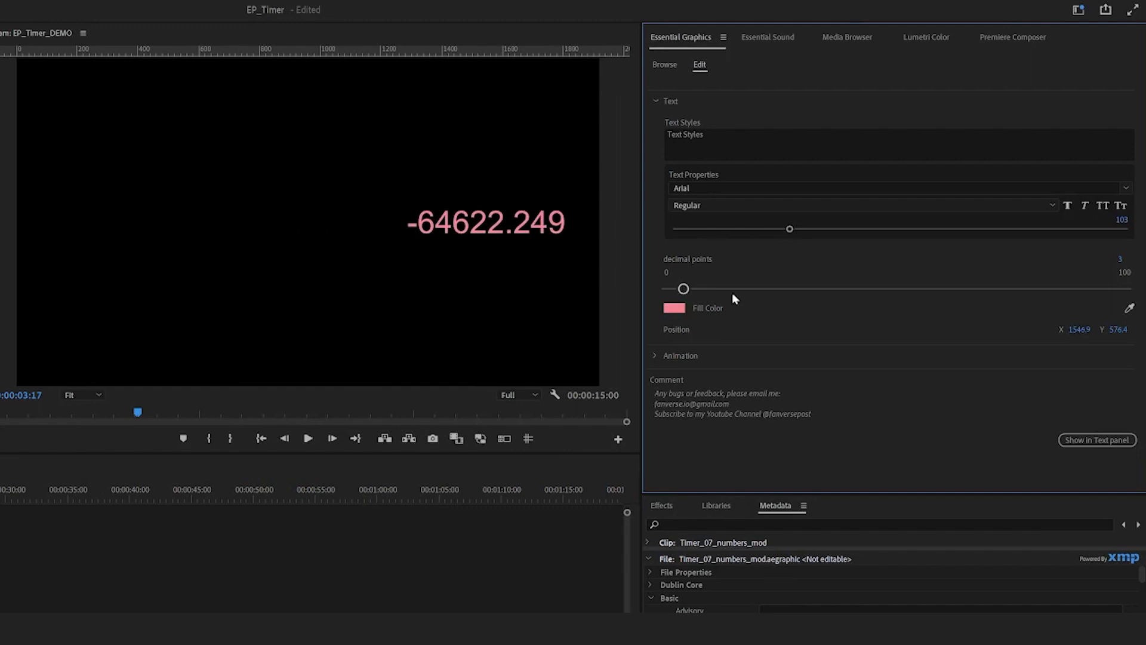
Set the number animation's starting number to 139881 and its ending number to 315476.
{"action": "left_click", "coordinate": [655, 355]}
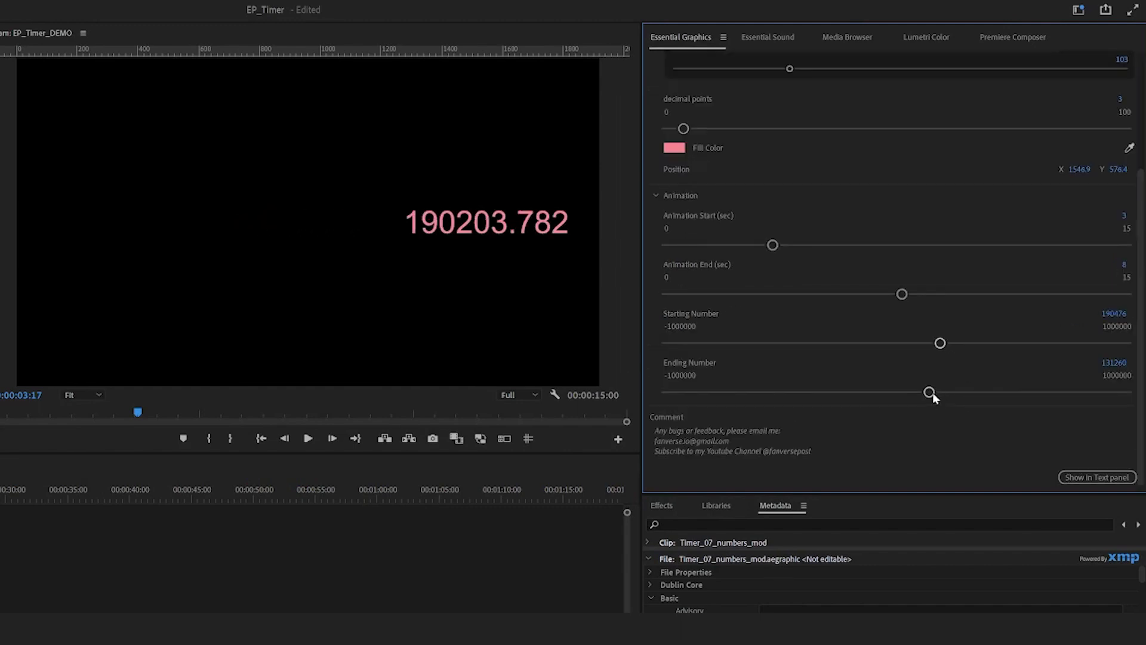
{"action": "left_click_drag", "start_coordinate": [933, 392], "coordinate": [969, 393]}
{"action": "left_click_drag", "start_coordinate": [940, 343], "coordinate": [929, 342]}
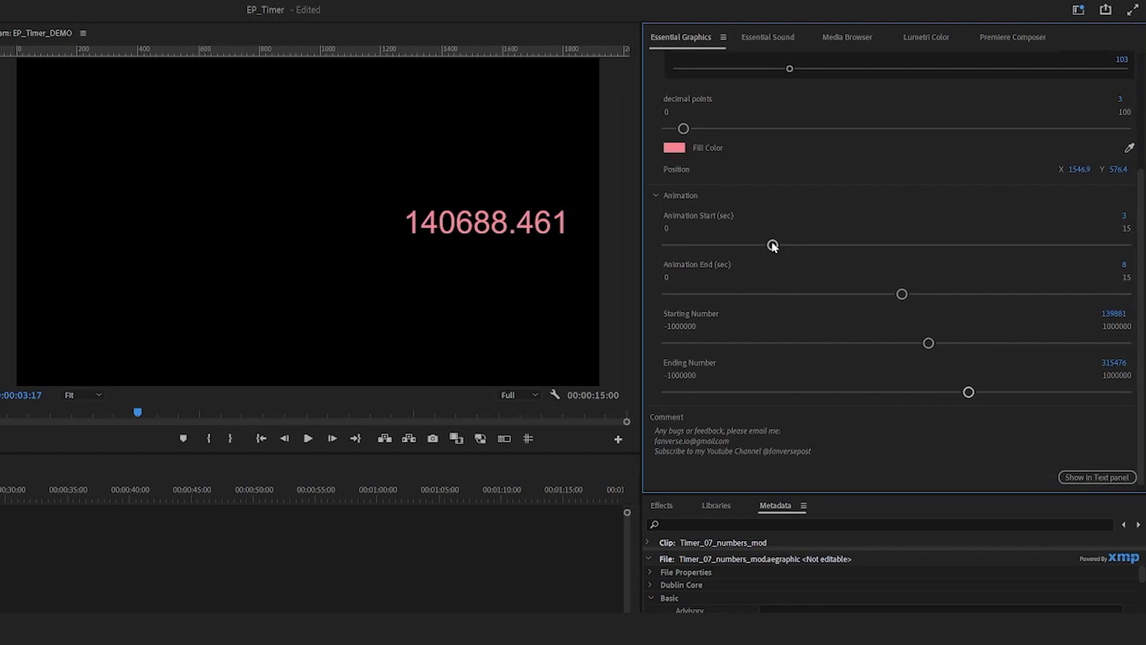
Set the animation to start at 1 second and end at 5 seconds, and play it from the beginning.
{"action": "left_click_drag", "start_coordinate": [774, 245], "coordinate": [689, 245]}
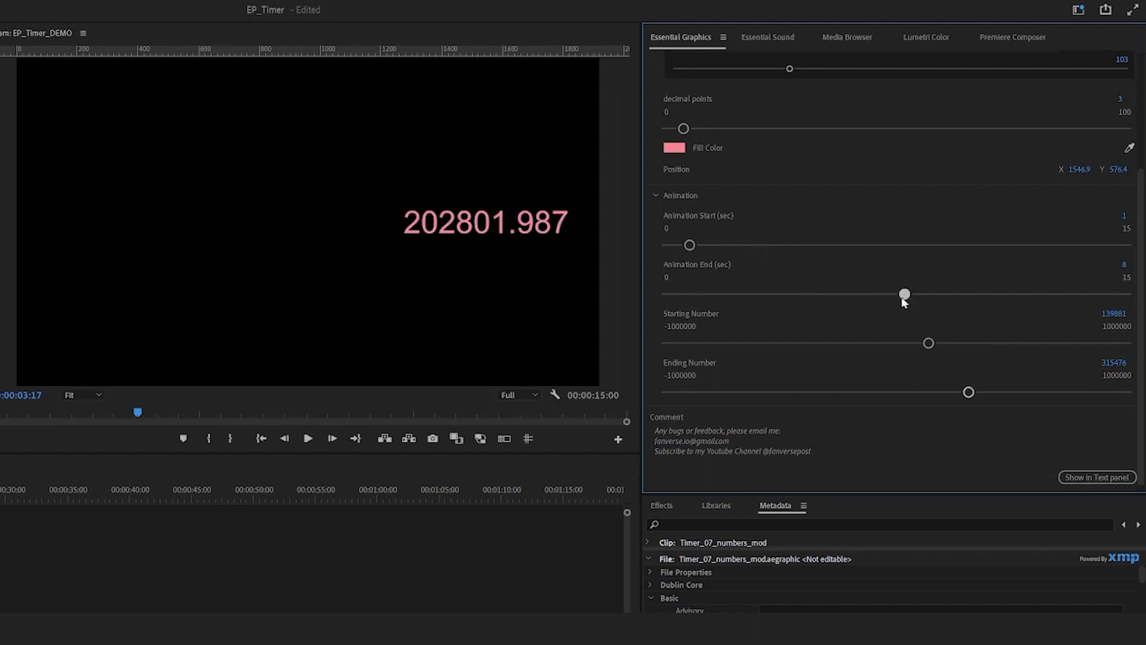
{"action": "left_click_drag", "start_coordinate": [905, 294], "coordinate": [806, 295]}
{"action": "key", "text": "Home"}
{"action": "key", "text": "space"}
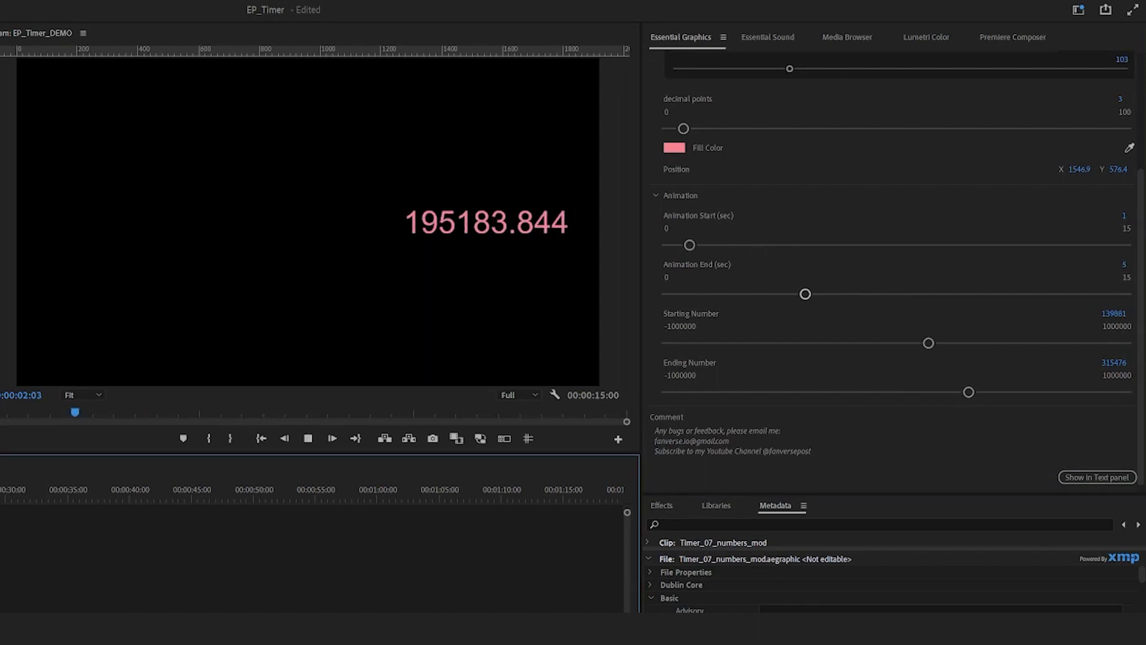
{"action": "key", "text": "space"}
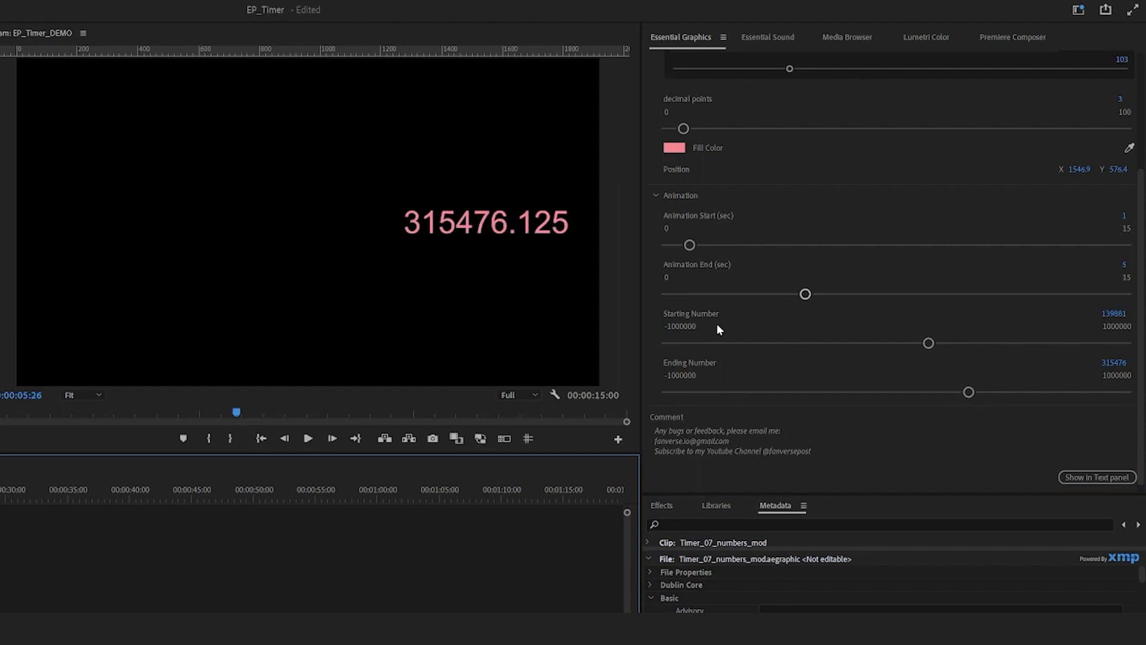
{"action": "scroll", "coordinate": [1132, 290], "scroll_direction": "up", "scroll_amount": 3}
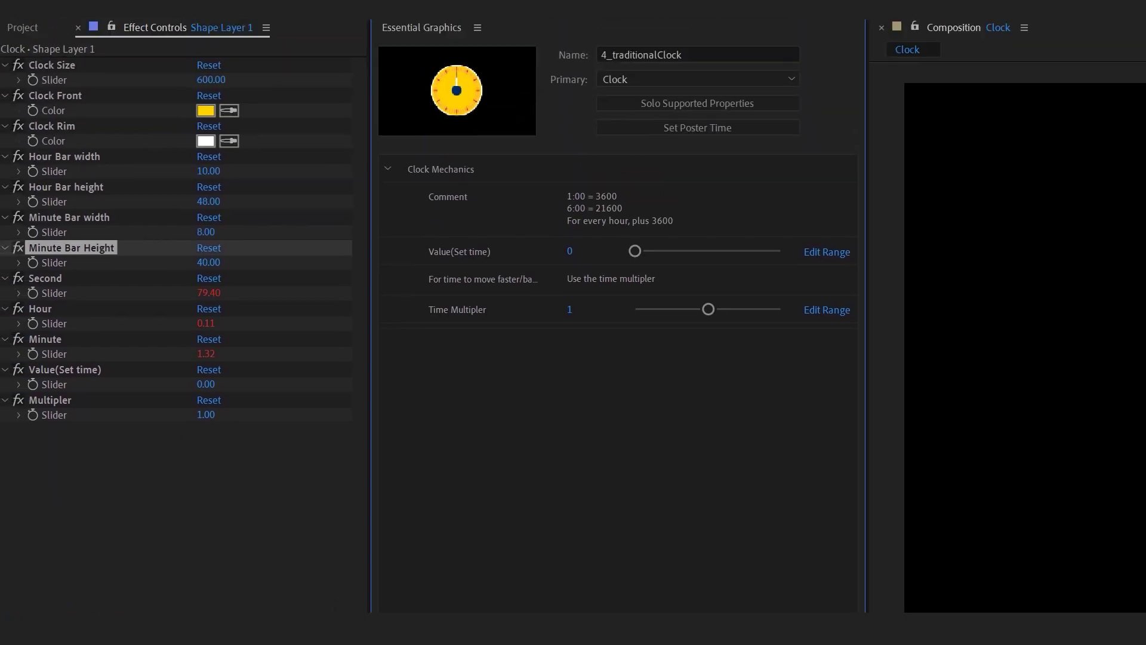
Switch to After Effects, search the effects and presets for "clock", and select the Clock preset in FH_Shapes.
{"action": "right_click", "coordinate": [148, 508]}
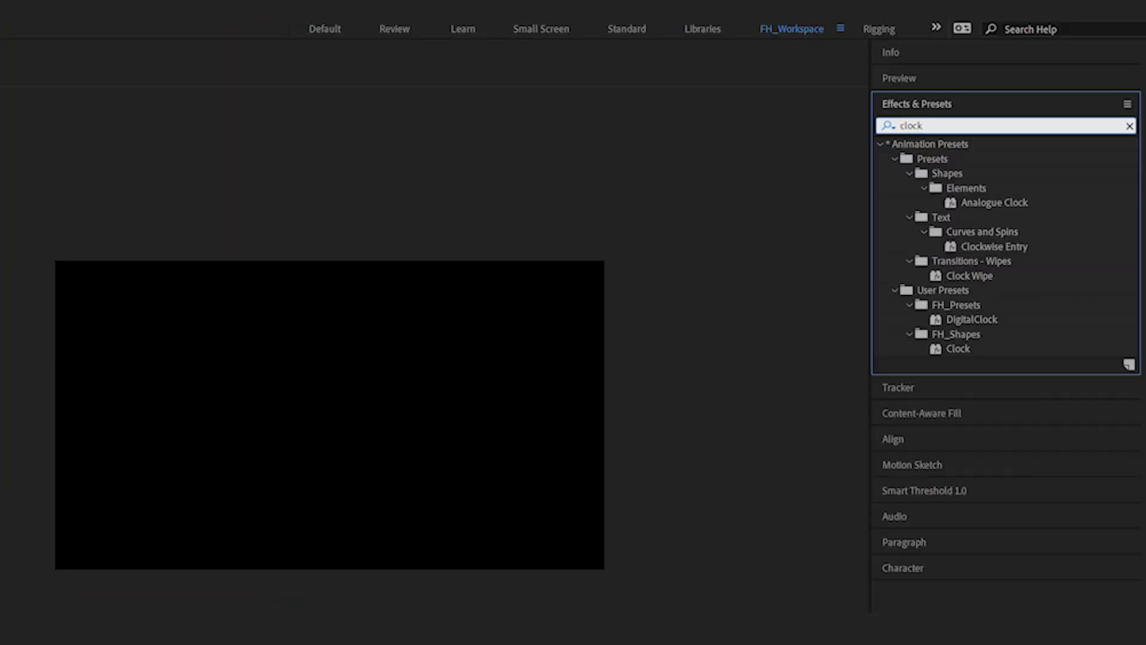
{"action": "left_click", "coordinate": [958, 349]}
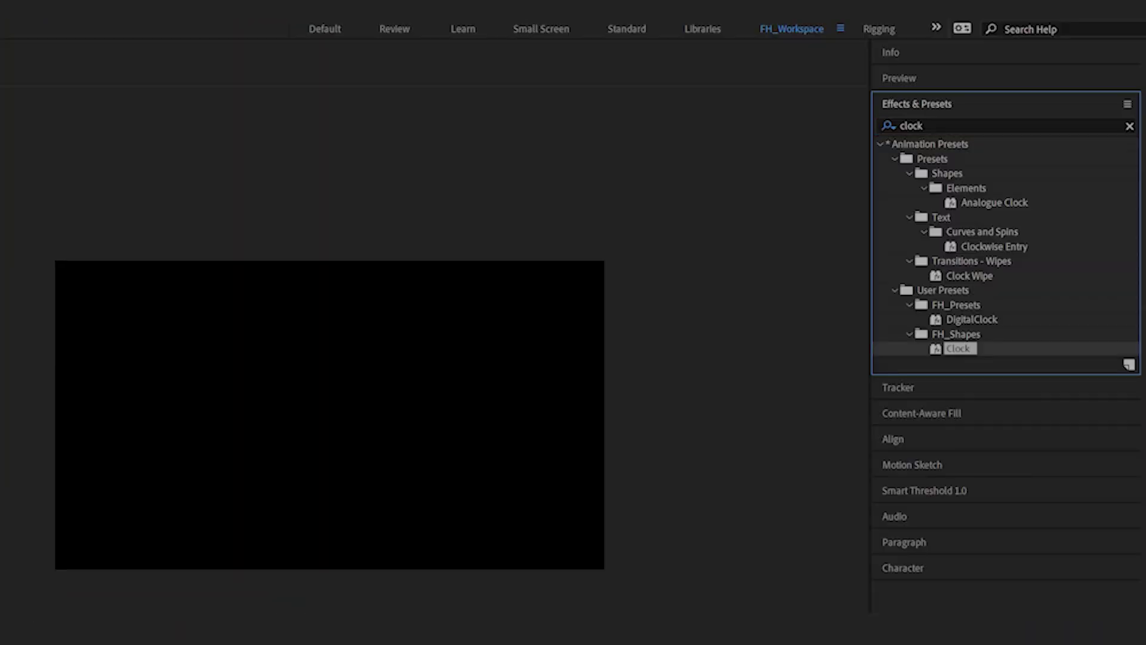